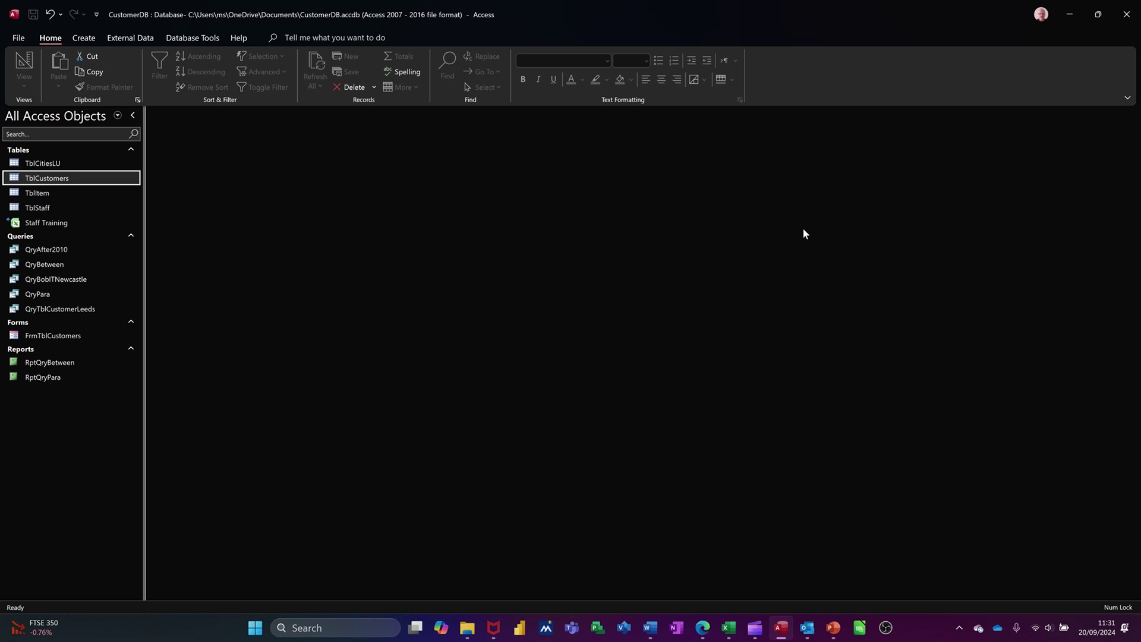
# Step: Look over the TblCustomers table and the existing FrmTblCustomers form, then close both
pyautogui.doubleClick(49, 182)
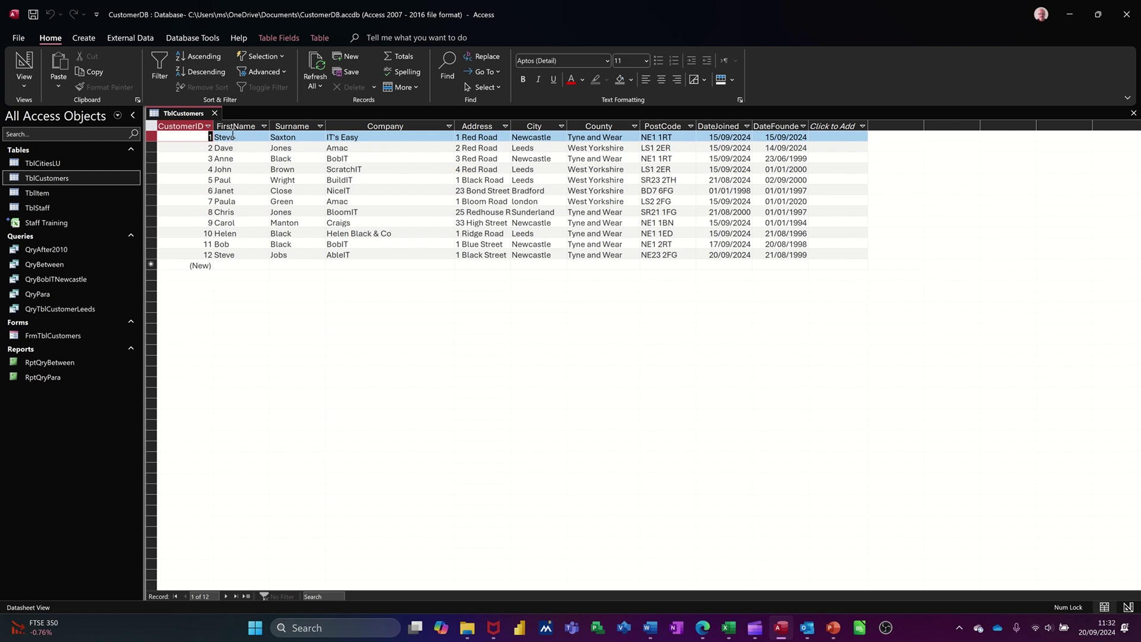
pyautogui.click(214, 113)
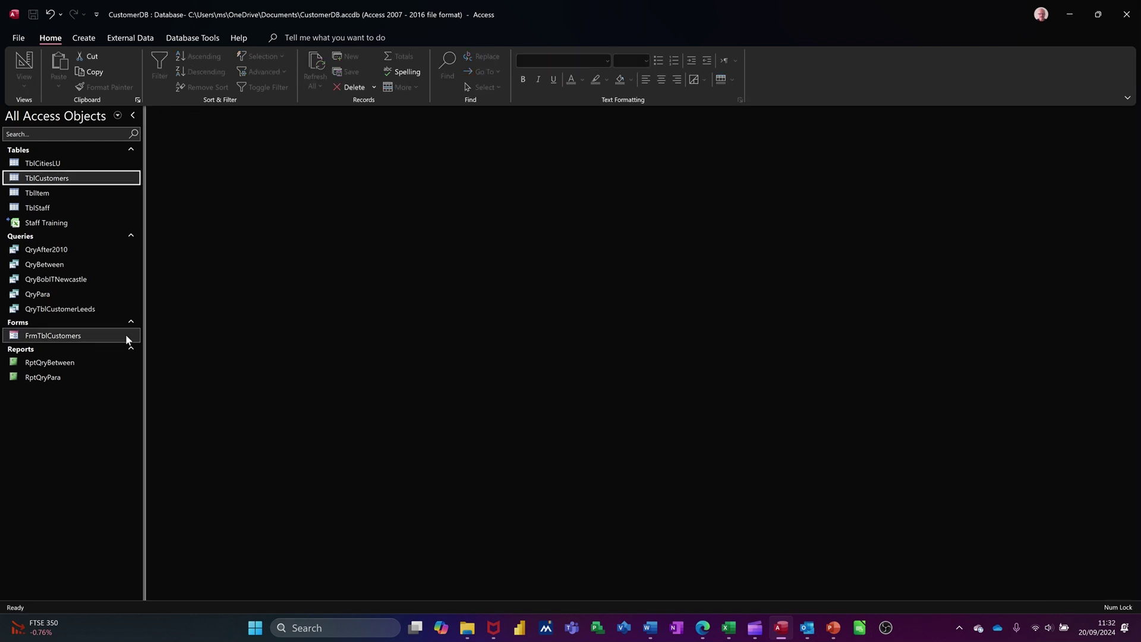
pyautogui.doubleClick(81, 337)
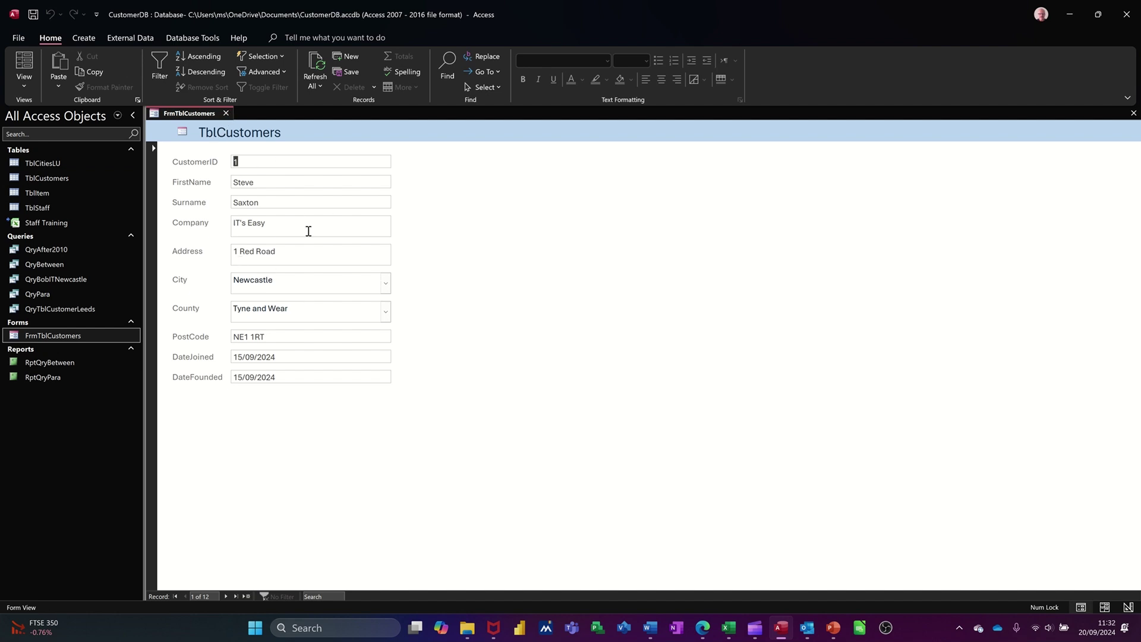
pyautogui.click(226, 113)
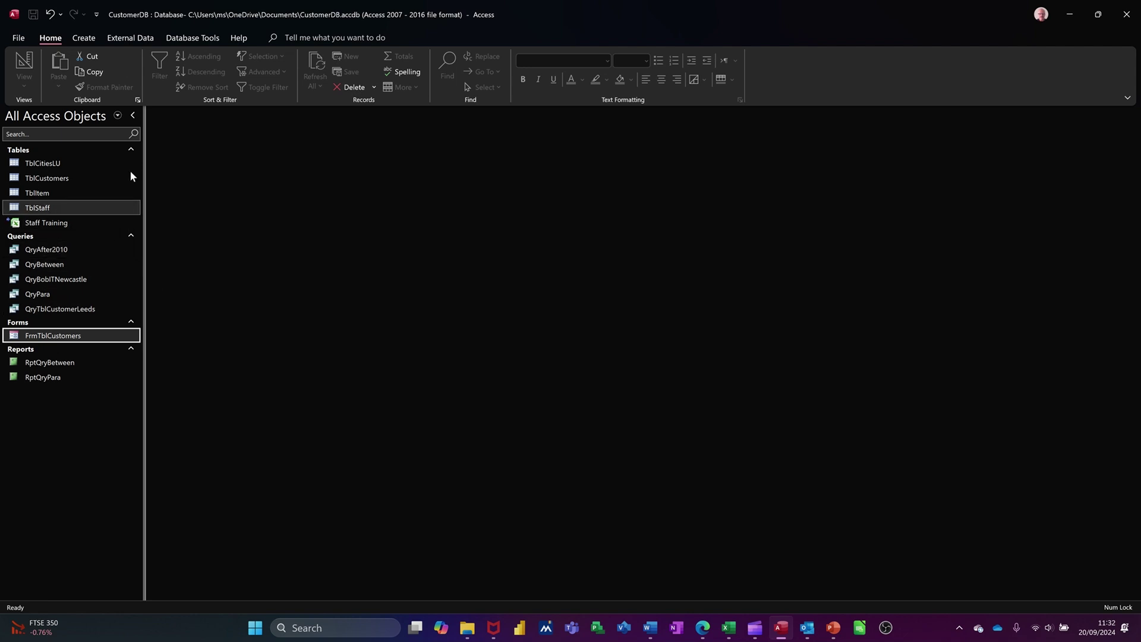
# Step: Create a new blank form in Design view and enlarge its Detail area
pyautogui.click(83, 38)
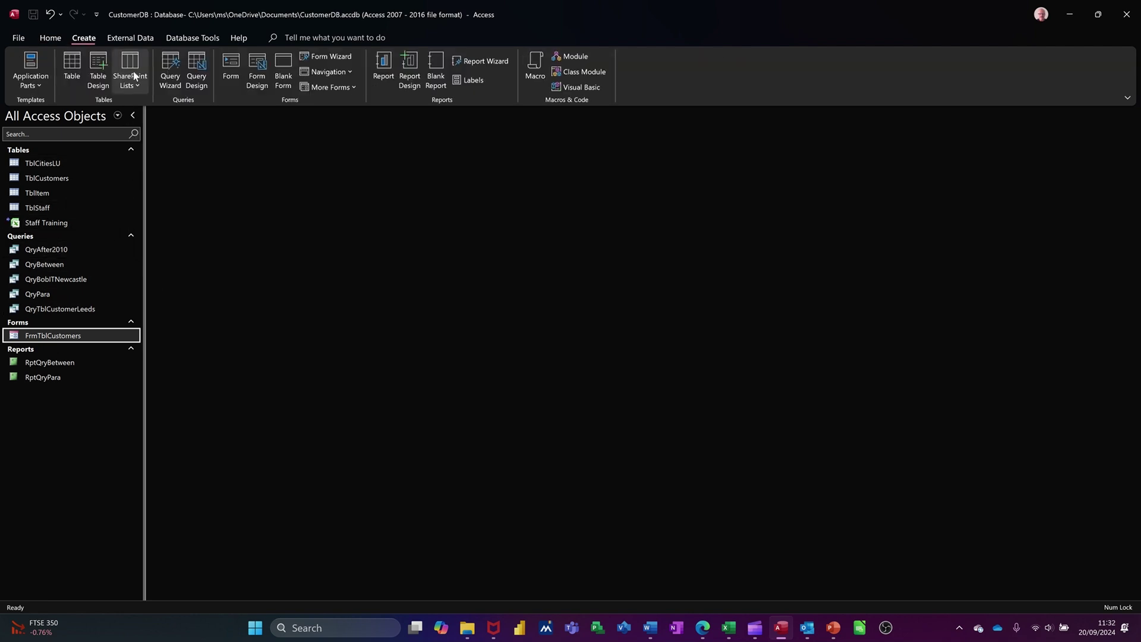
pyautogui.click(256, 66)
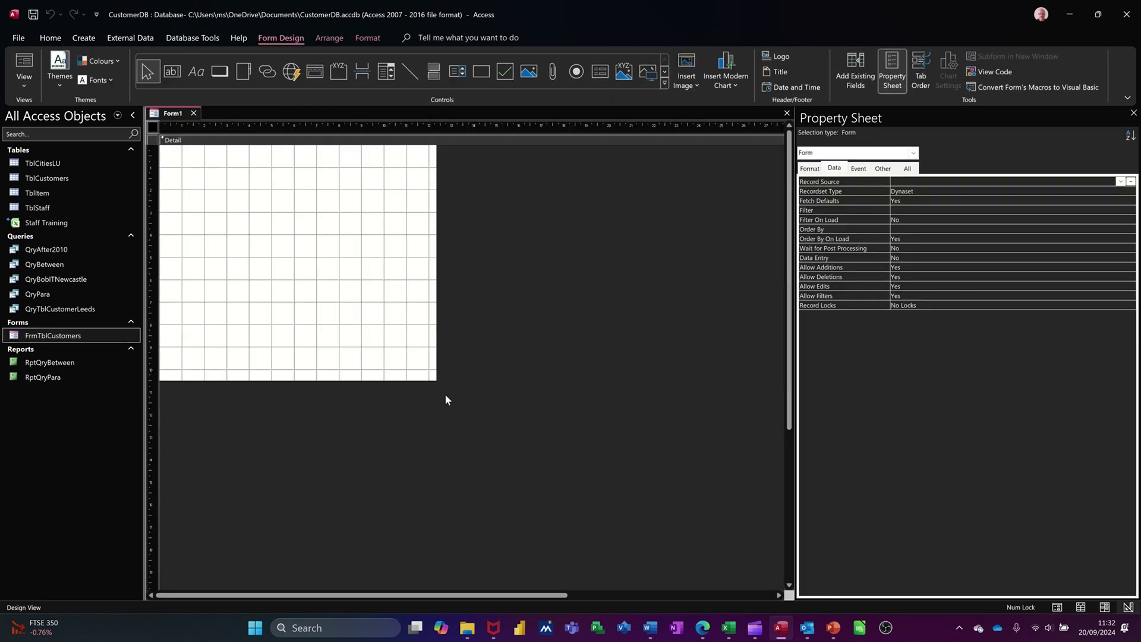
pyautogui.moveTo(437, 379); pyautogui.dragTo(687, 550)
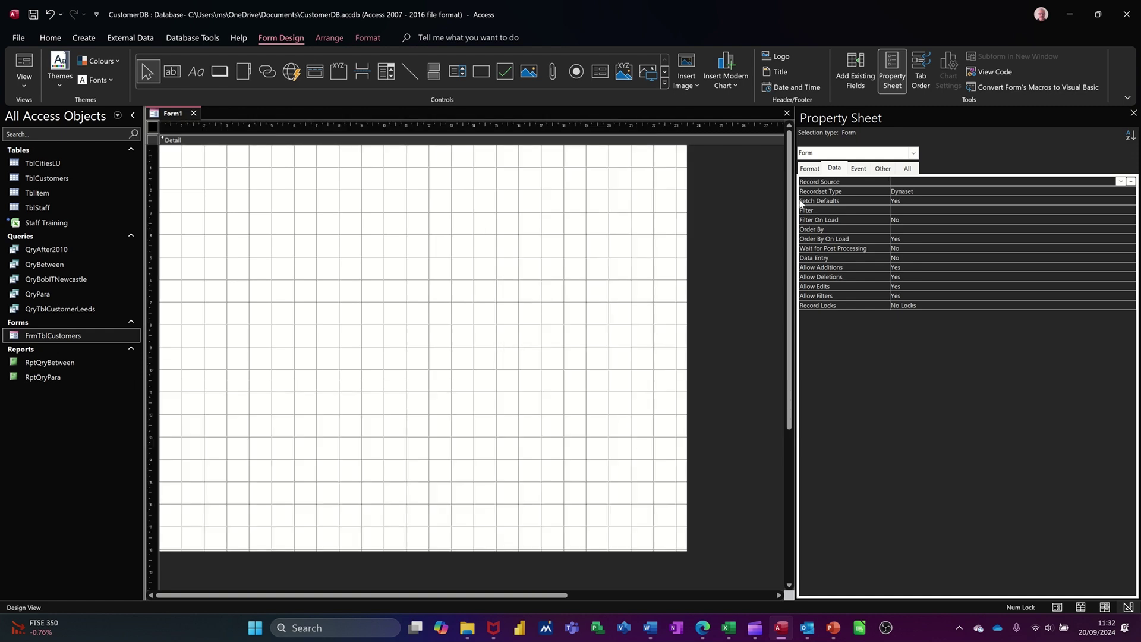
# Step: Set Form1's Record Source to TblCustomers in the Property Sheet's Data tab
pyautogui.click(1133, 112)
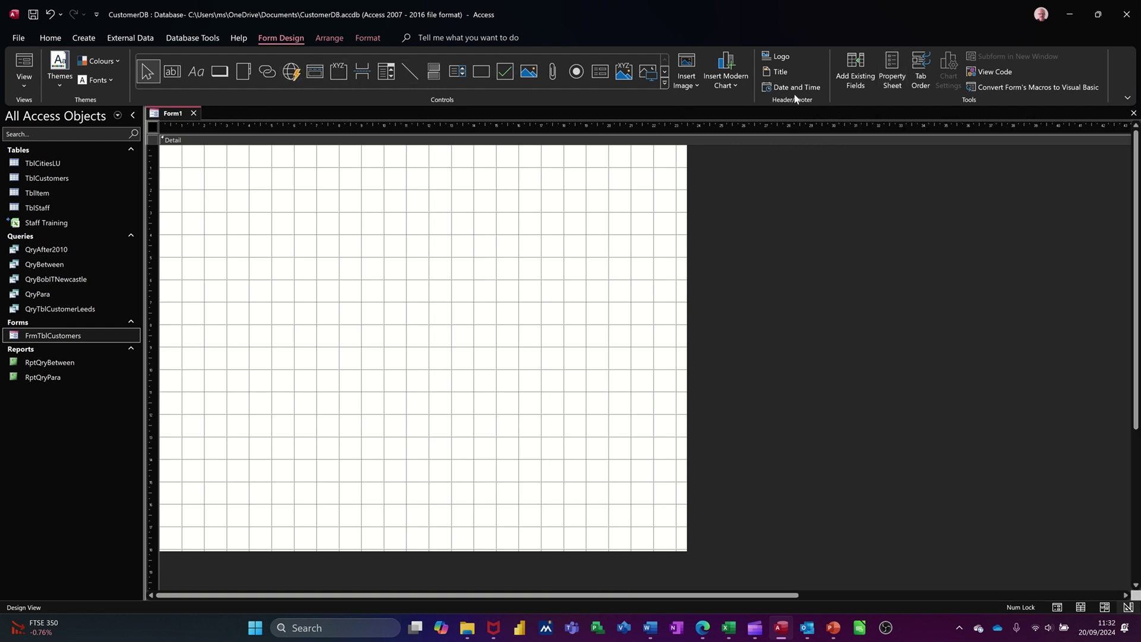
pyautogui.click(892, 61)
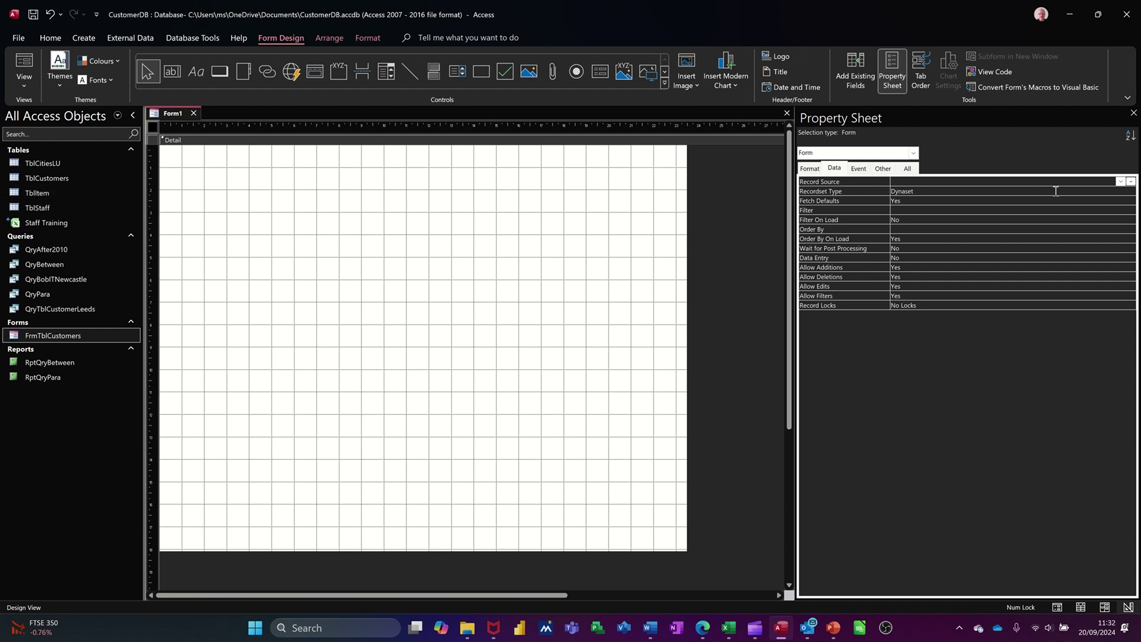
pyautogui.click(1119, 182)
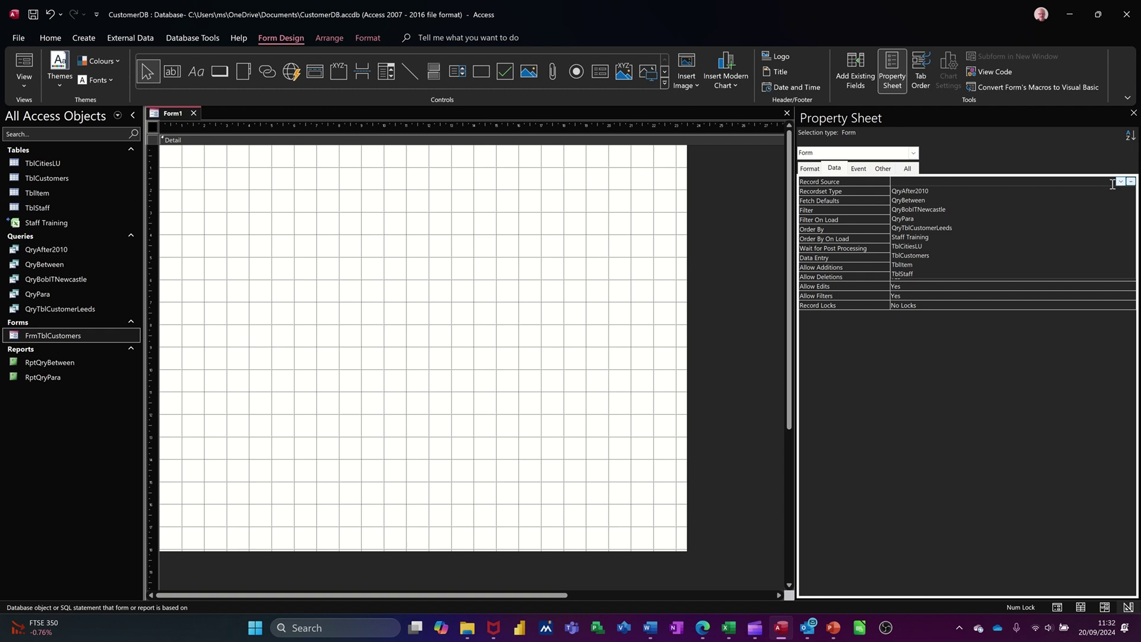
pyautogui.click(1015, 257)
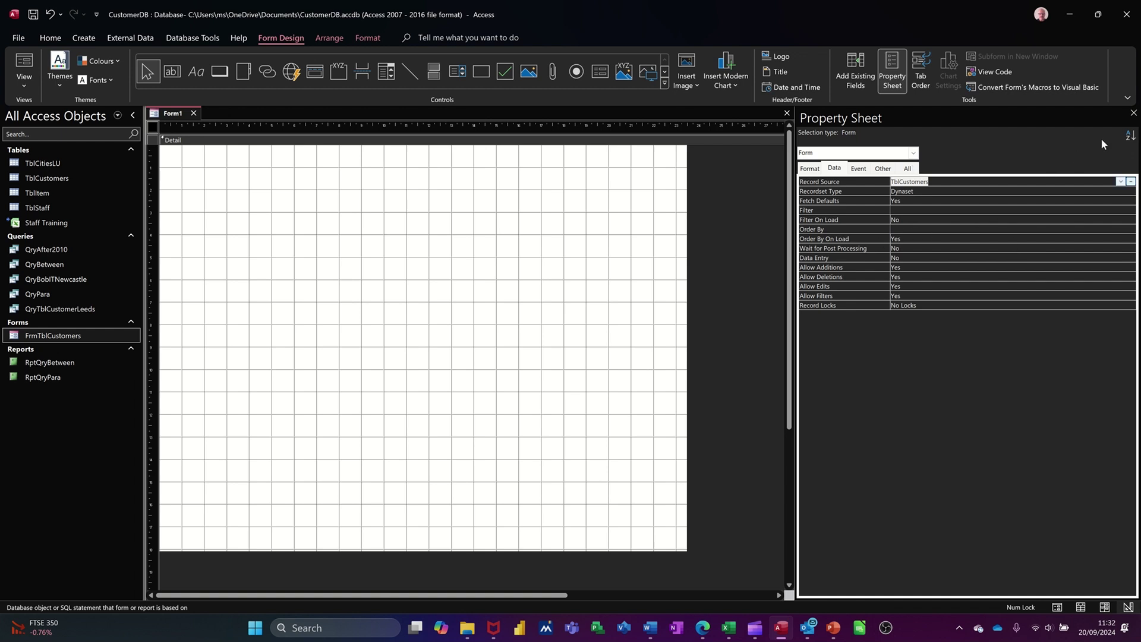
pyautogui.click(1133, 113)
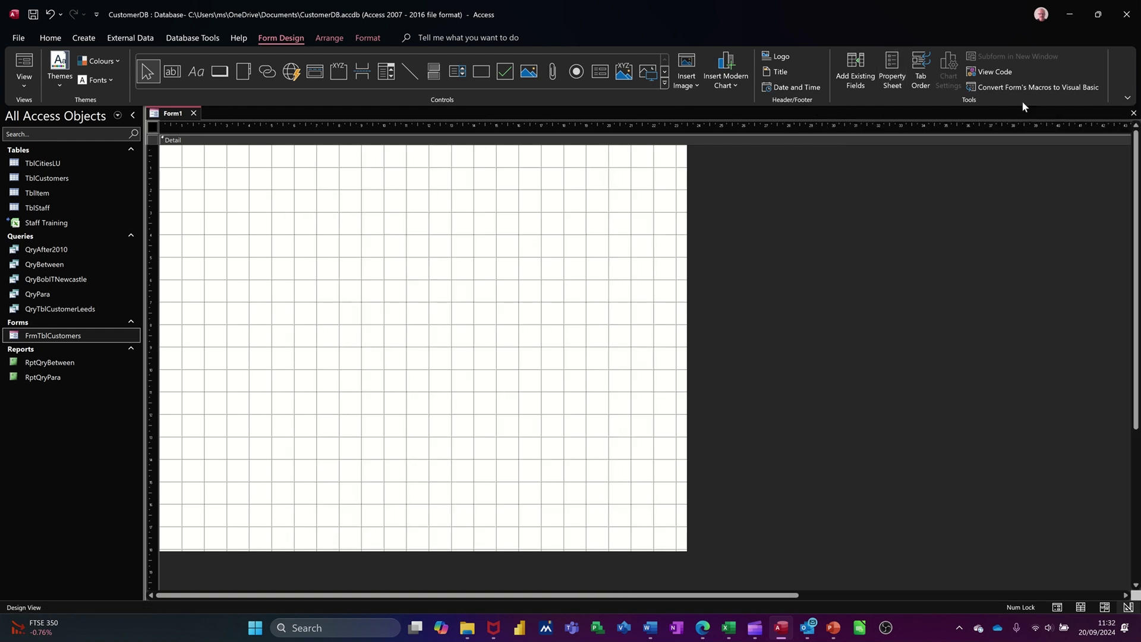
# Step: Drag all ten TblCustomers fields, CustomerID through DateFounded, from the field list onto the form
pyautogui.click(856, 68)
pyautogui.click(897, 216)
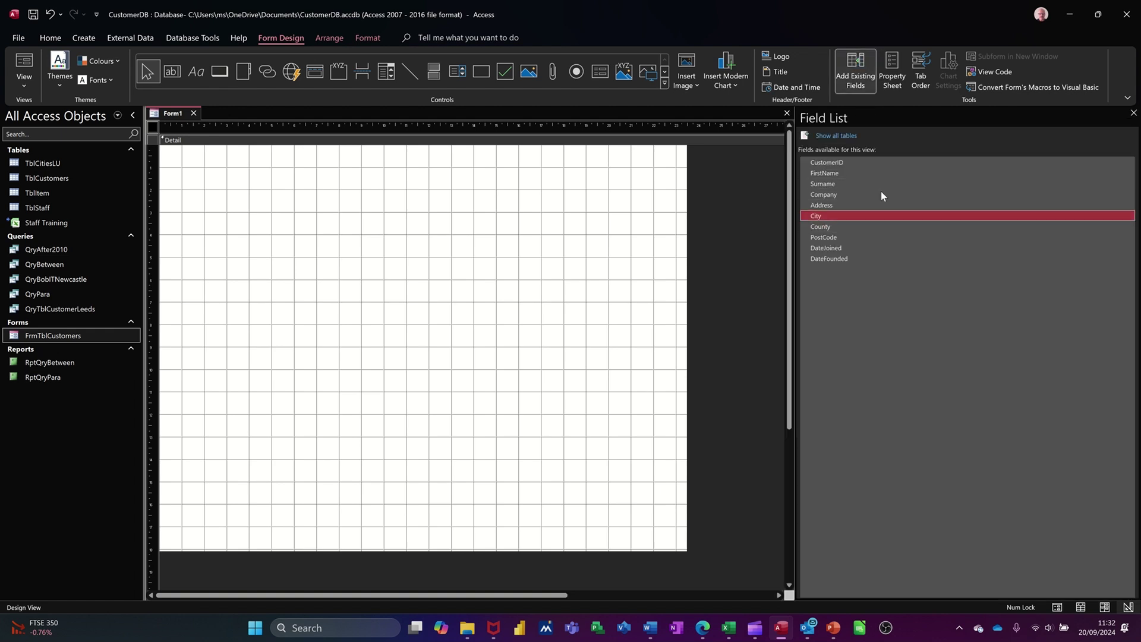
pyautogui.click(862, 259)
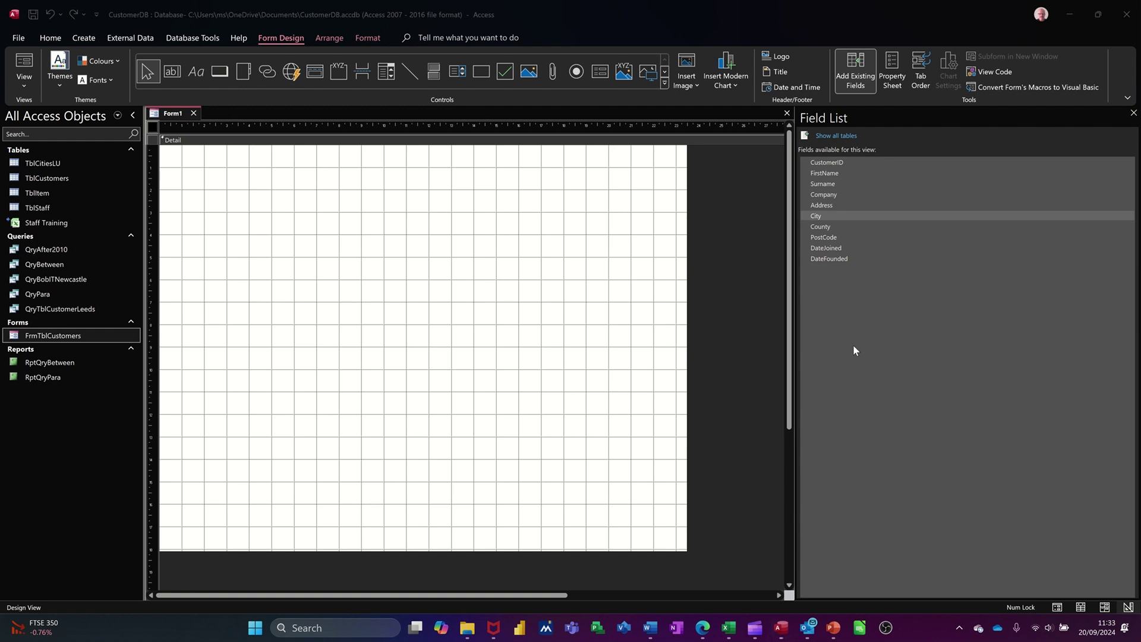
pyautogui.click(828, 162)
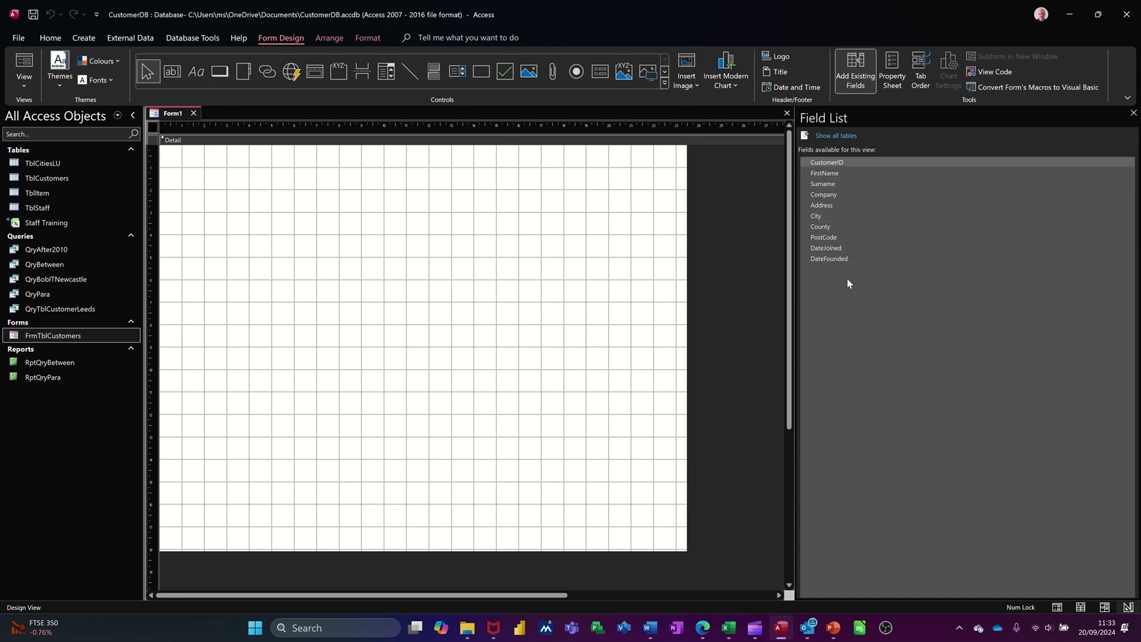
pyautogui.keyDown('shift'); pyautogui.click(826, 258); pyautogui.keyUp('shift')
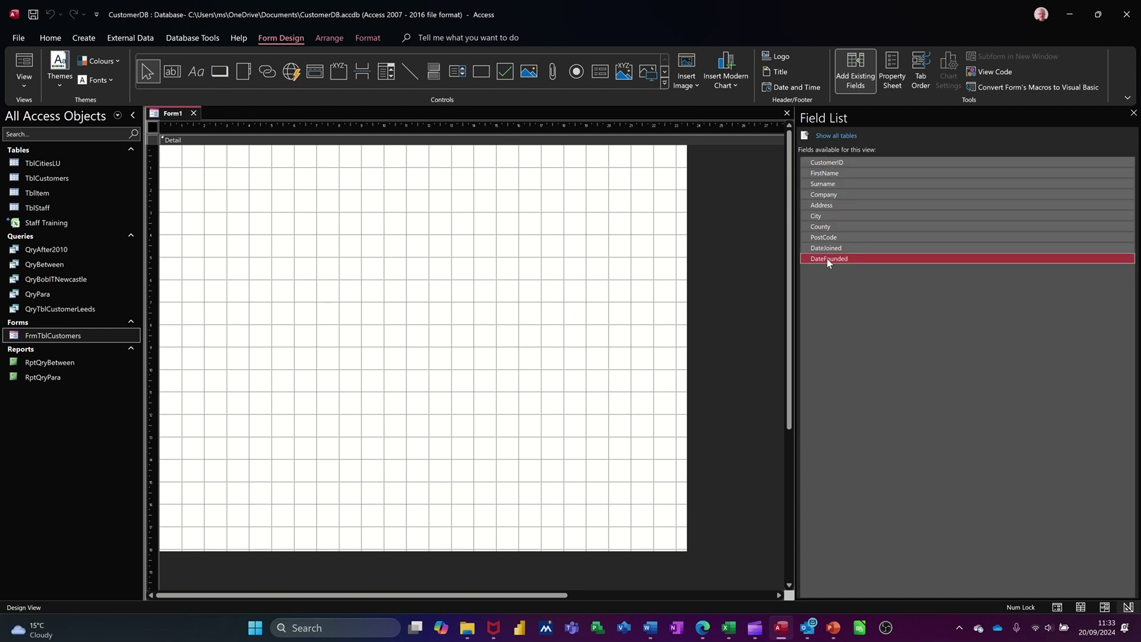
pyautogui.moveTo(857, 205); pyautogui.dragTo(230, 175)
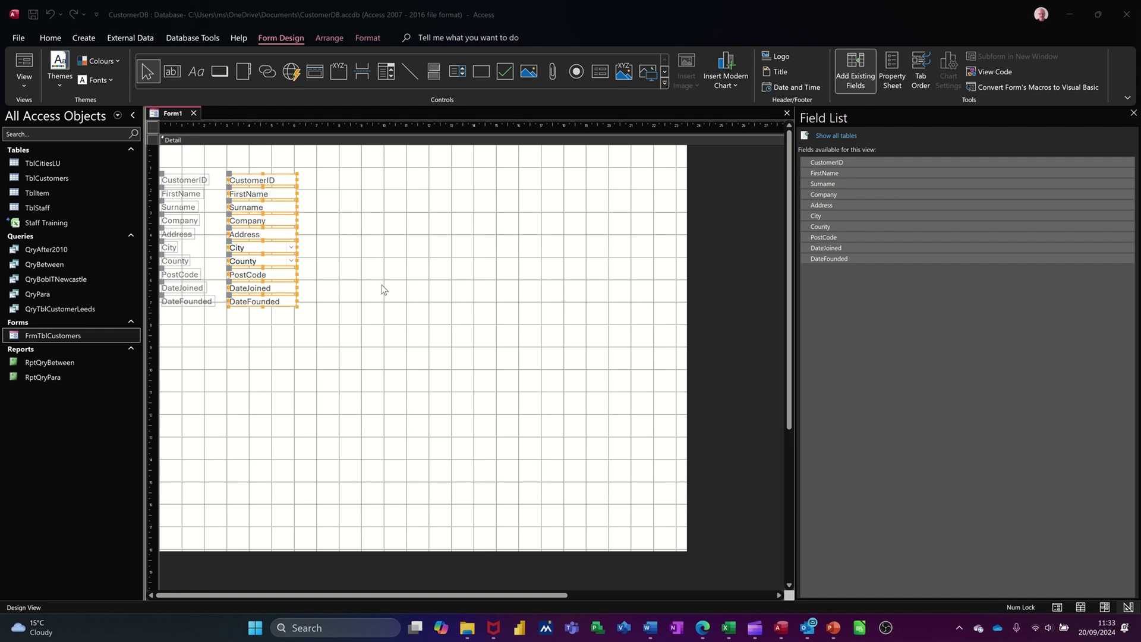
# Step: Widen the stacked field boxes and move the CustomerID field to the right
pyautogui.click(297, 179)
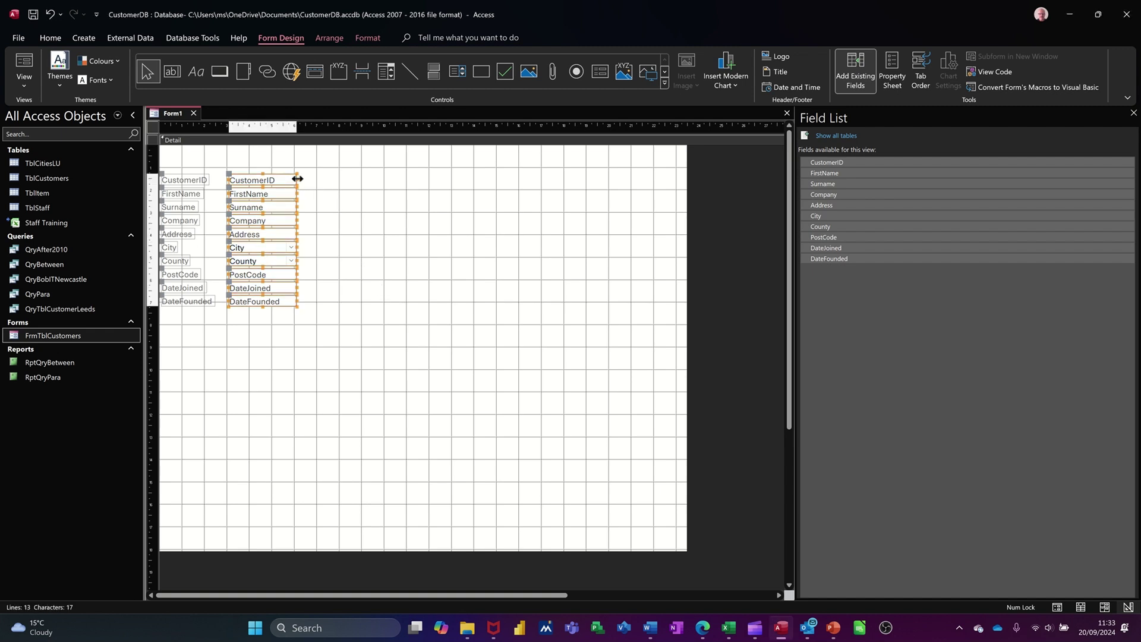
pyautogui.moveTo(297, 179); pyautogui.dragTo(375, 180)
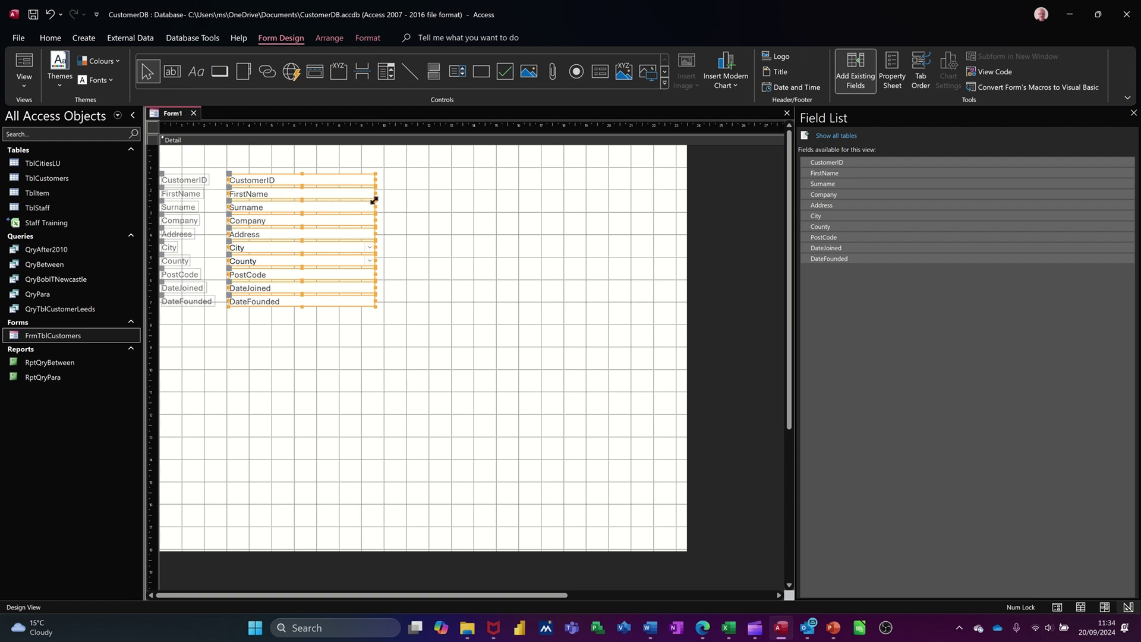
pyautogui.click(481, 204)
pyautogui.moveTo(339, 183); pyautogui.dragTo(569, 178)
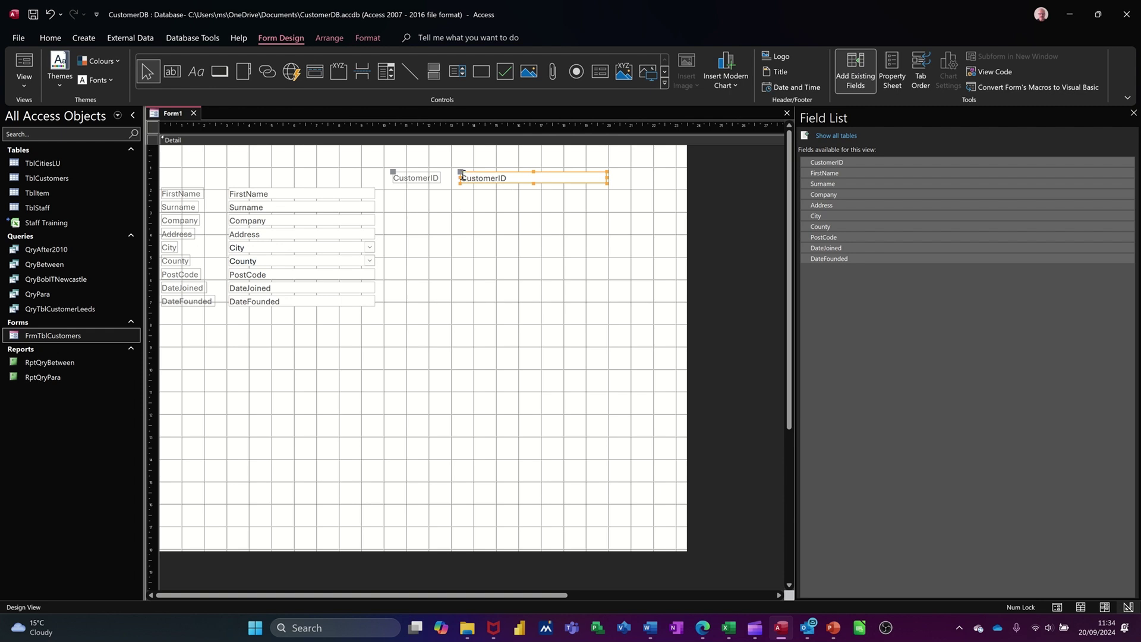
# Step: Put the CustomerID label above its box and narrow the box near the top
pyautogui.click(397, 180)
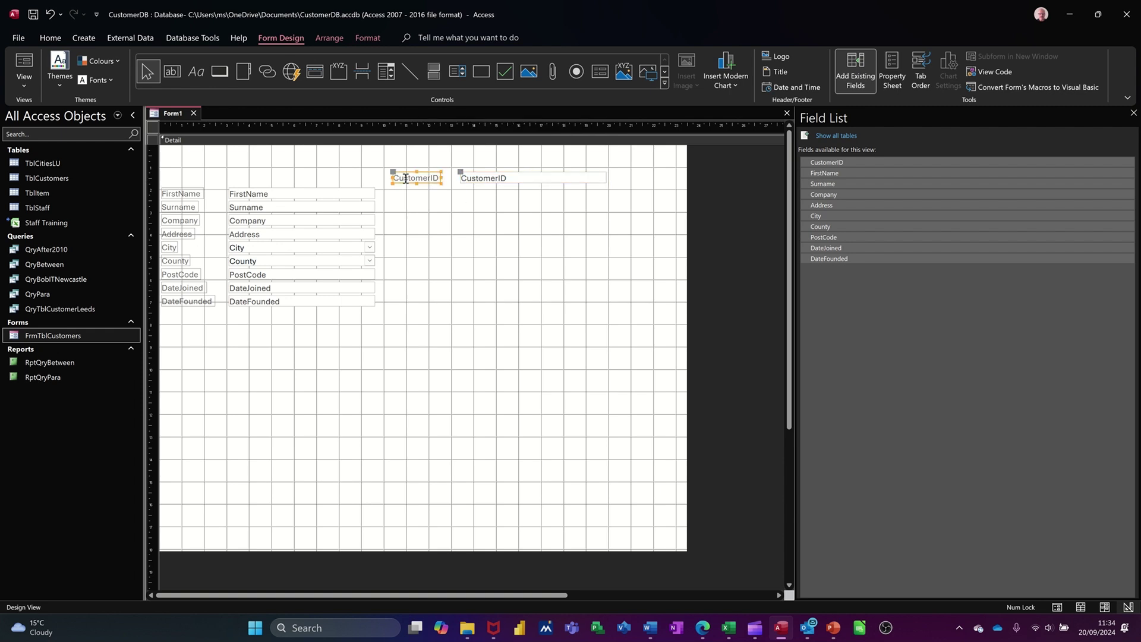
pyautogui.click(475, 181)
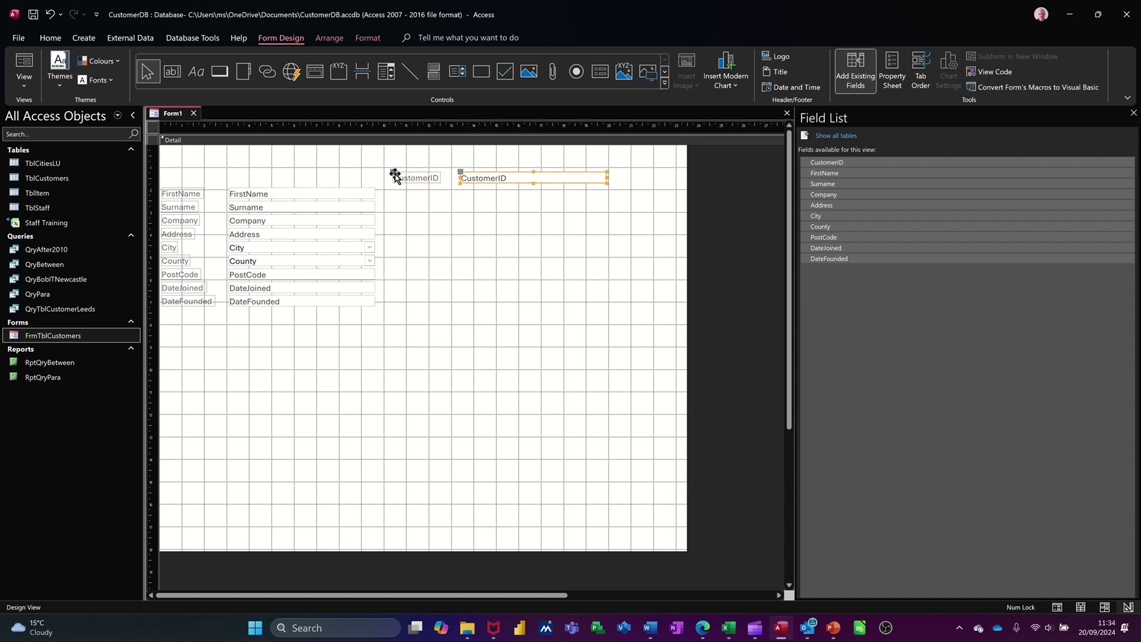
pyautogui.moveTo(395, 174); pyautogui.dragTo(460, 159)
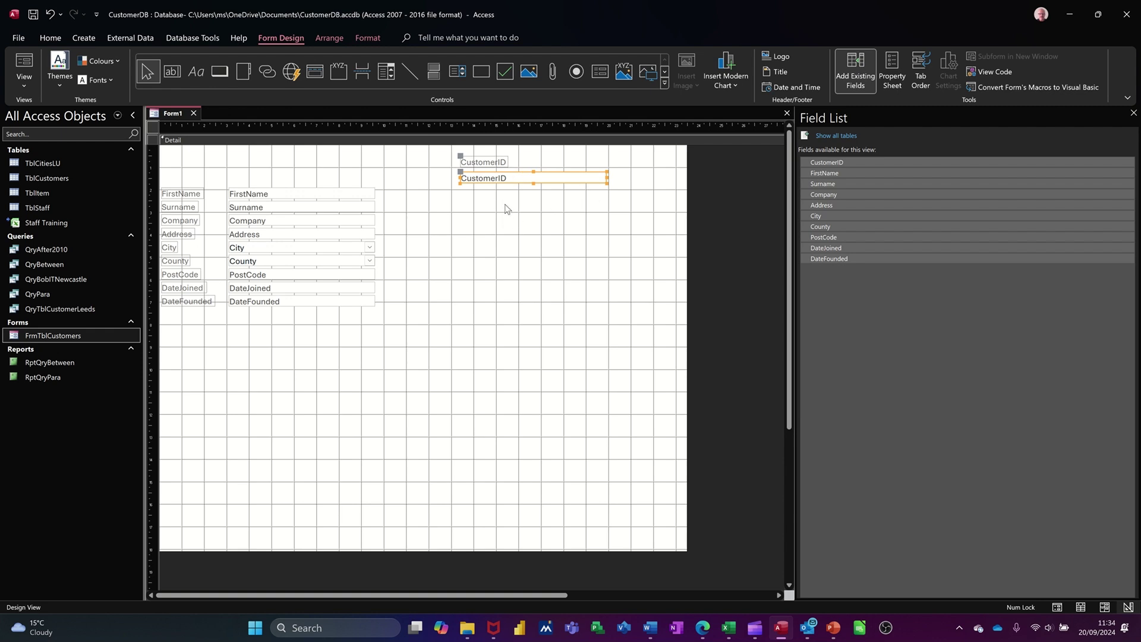
pyautogui.click(506, 220)
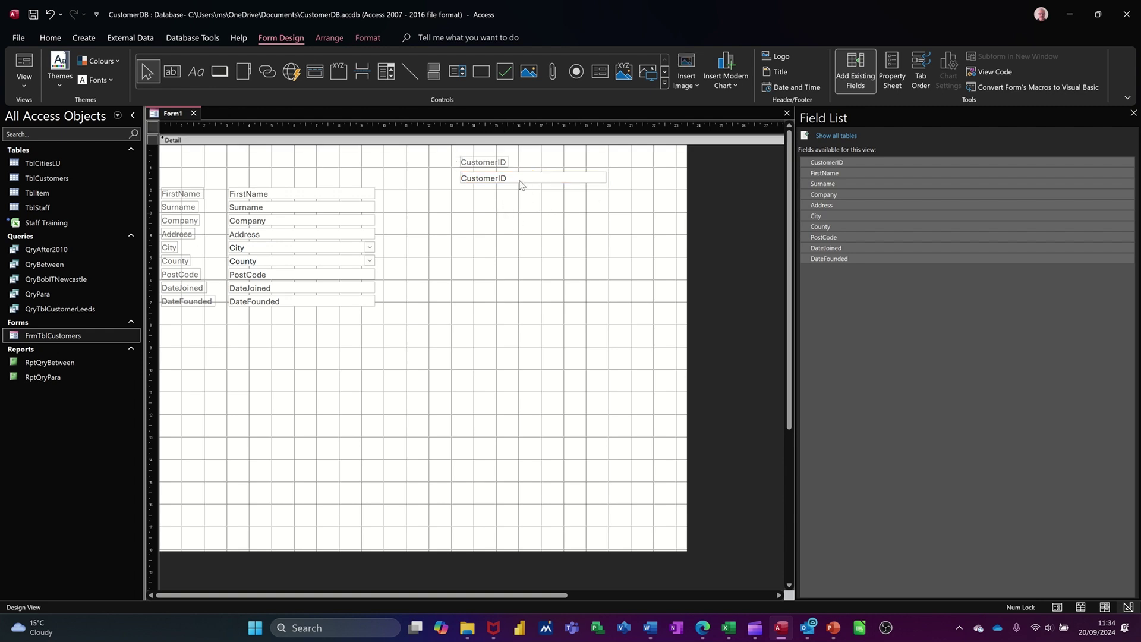
pyautogui.moveTo(521, 181); pyautogui.dragTo(482, 191)
pyautogui.click(518, 240)
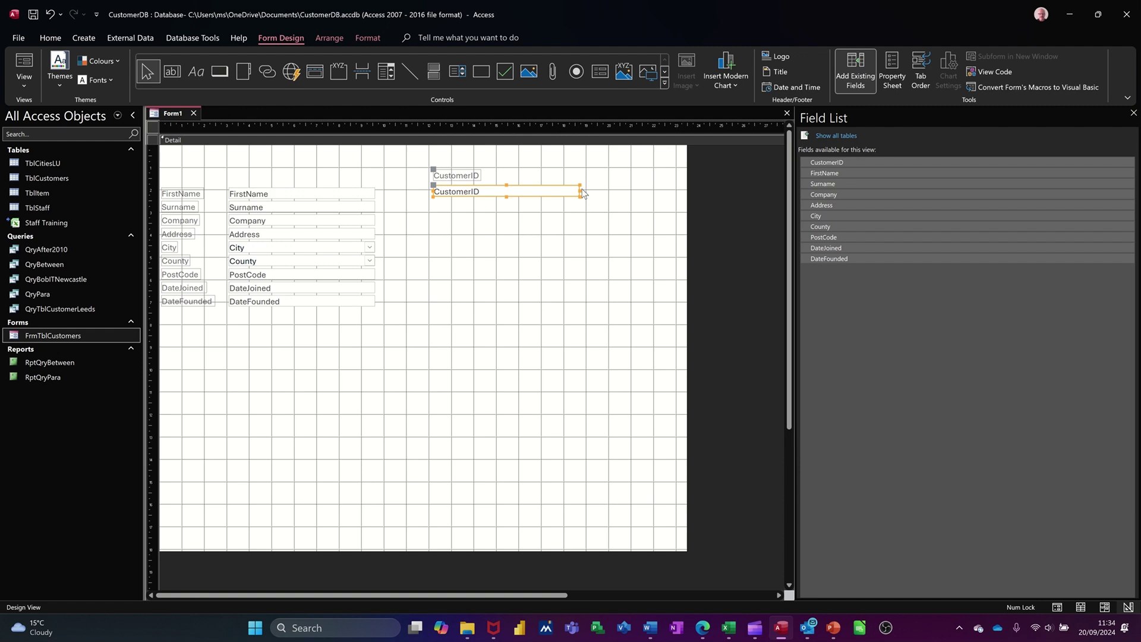
pyautogui.moveTo(580, 190); pyautogui.dragTo(346, 158)
pyautogui.click(496, 237)
pyautogui.click(467, 194)
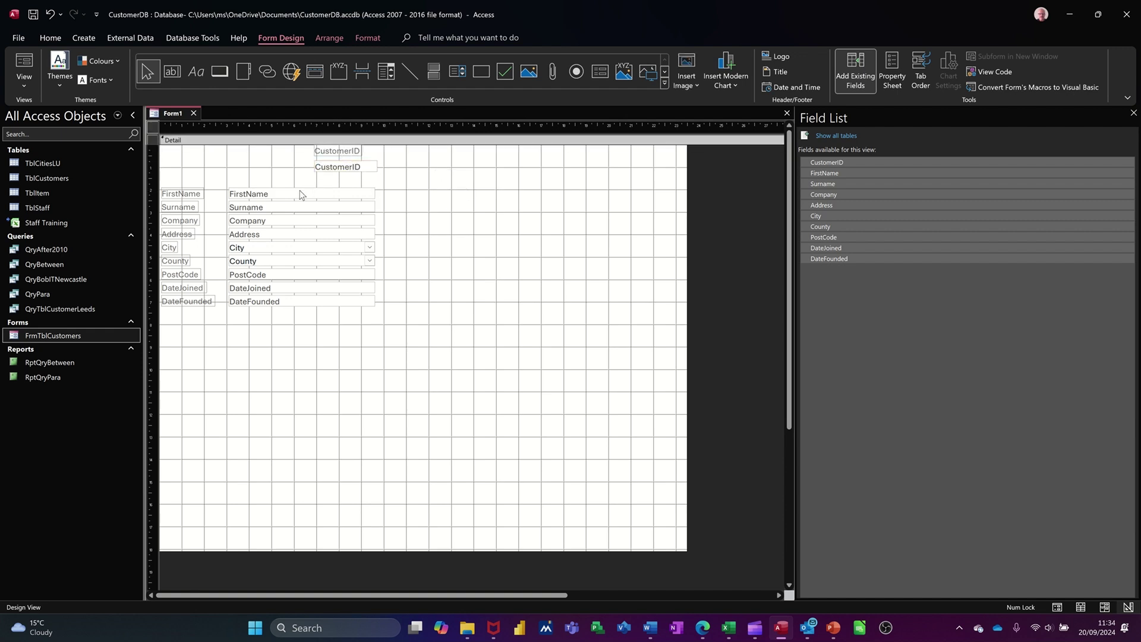
# Step: Place the FirstName label above its text box and move both up beside CustomerID
pyautogui.moveTo(301, 192); pyautogui.dragTo(550, 211)
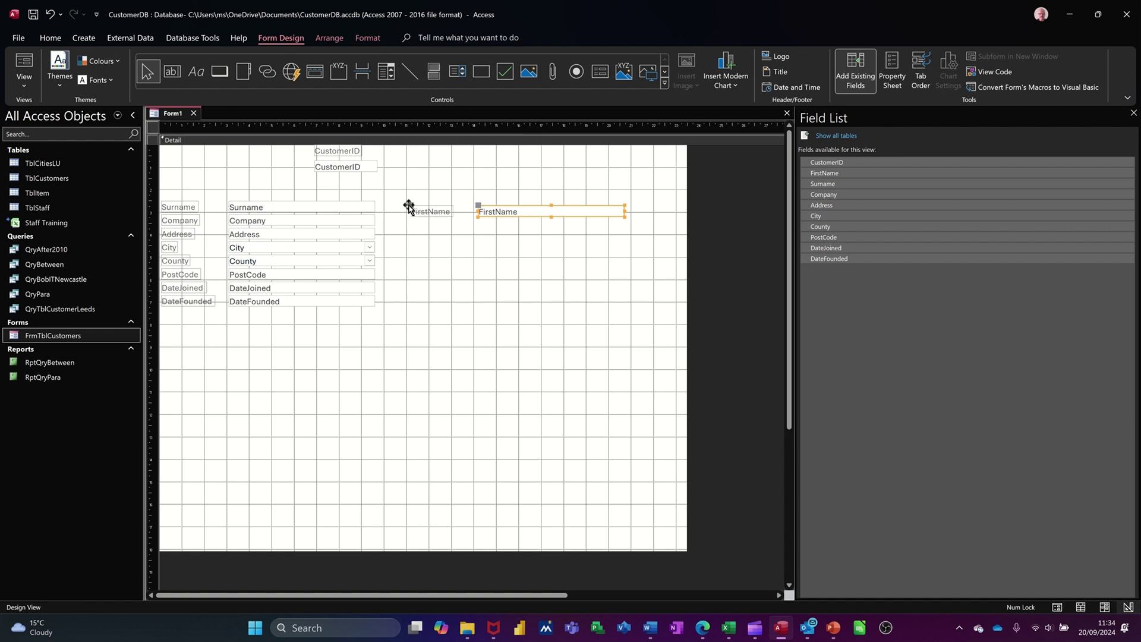
pyautogui.moveTo(409, 205); pyautogui.dragTo(496, 181)
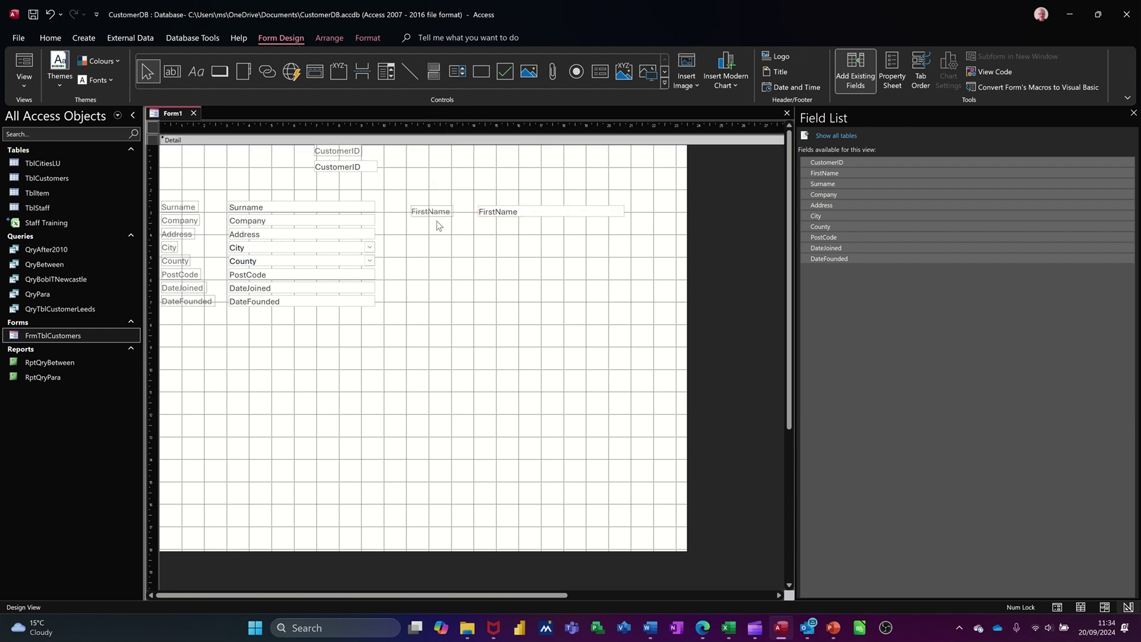
pyautogui.click(432, 212)
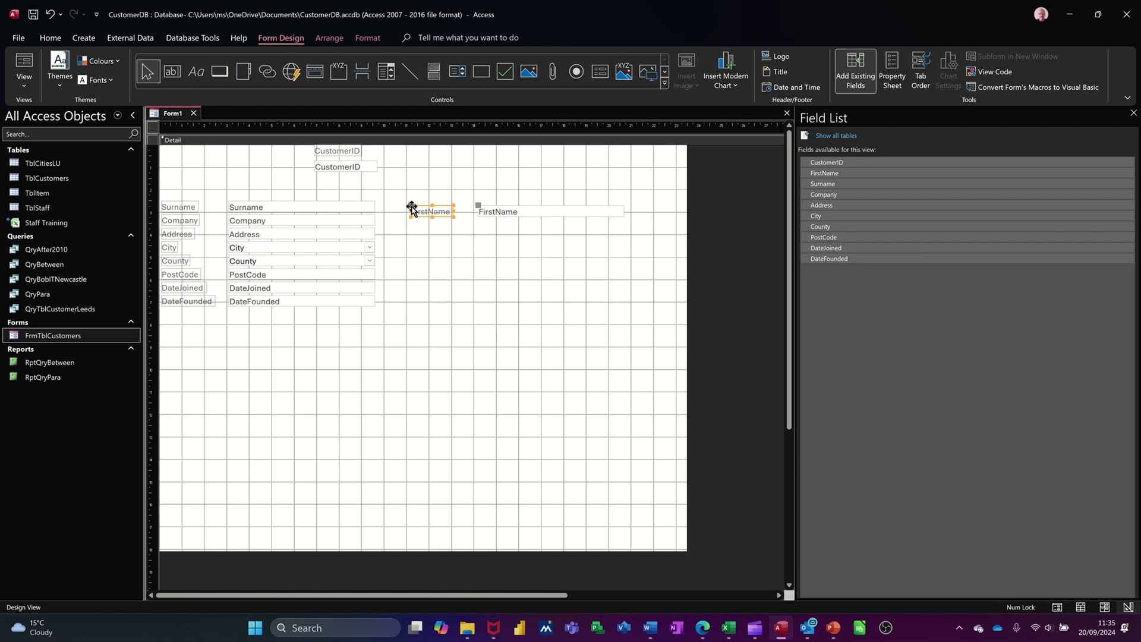
pyautogui.moveTo(412, 207); pyautogui.dragTo(483, 197)
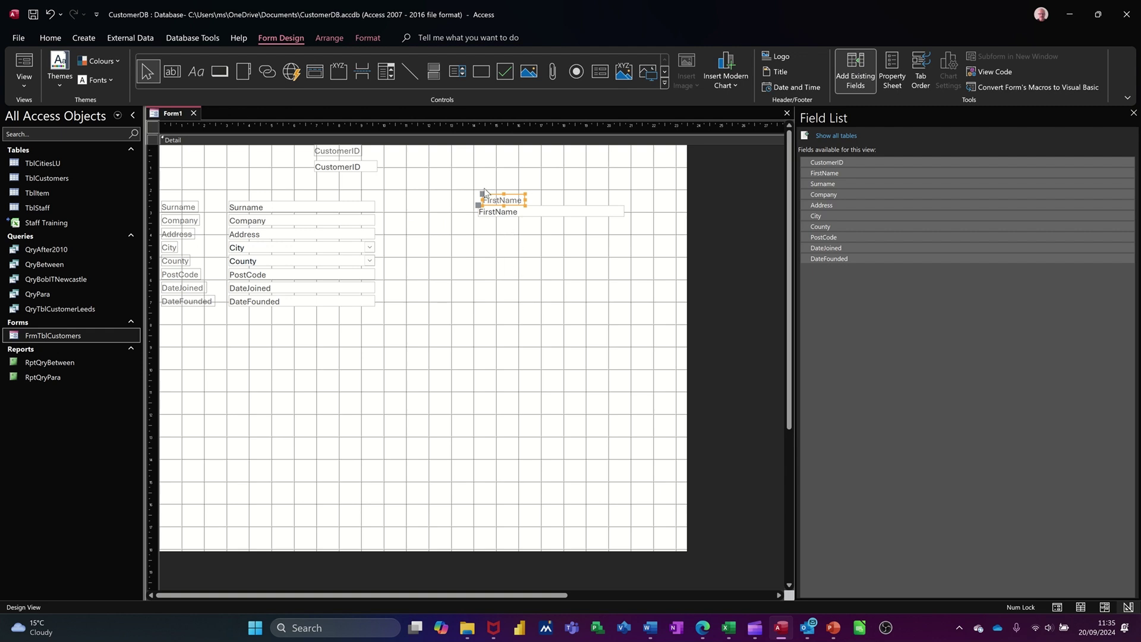
pyautogui.moveTo(482, 196); pyautogui.dragTo(481, 196)
pyautogui.moveTo(480, 195); pyautogui.dragTo(529, 198)
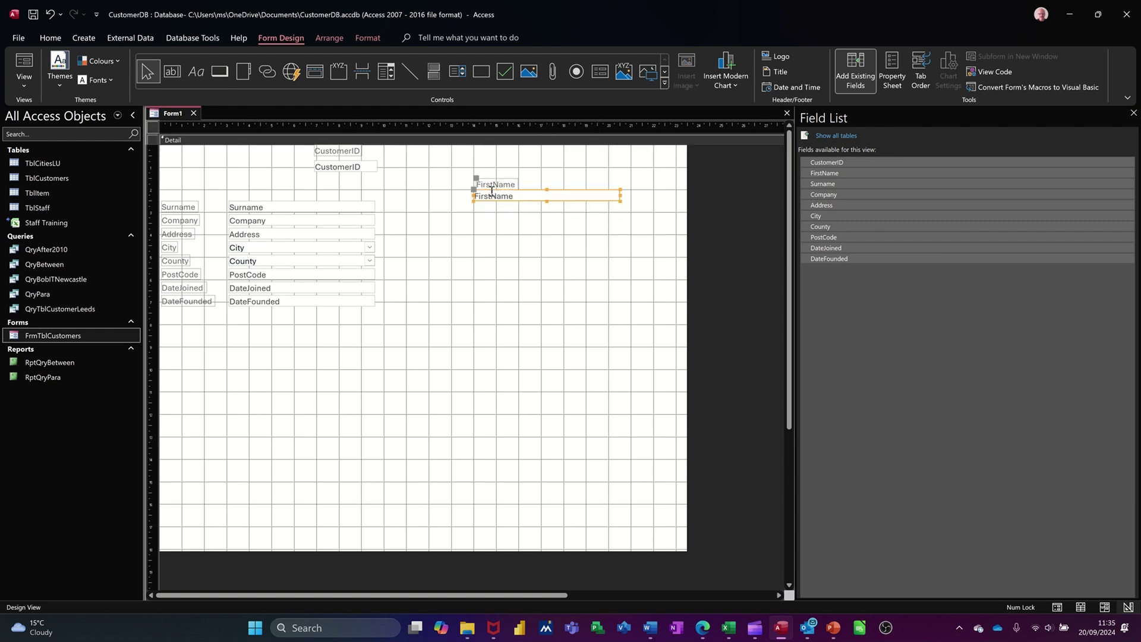
pyautogui.click(475, 176)
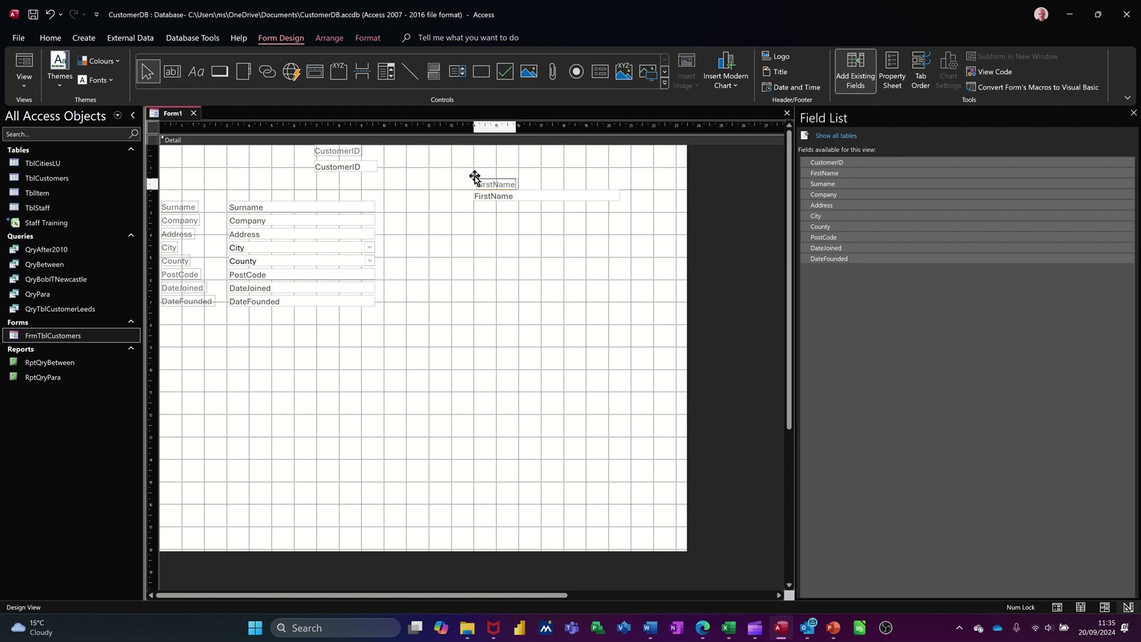
pyautogui.click(522, 195)
pyautogui.click(525, 218)
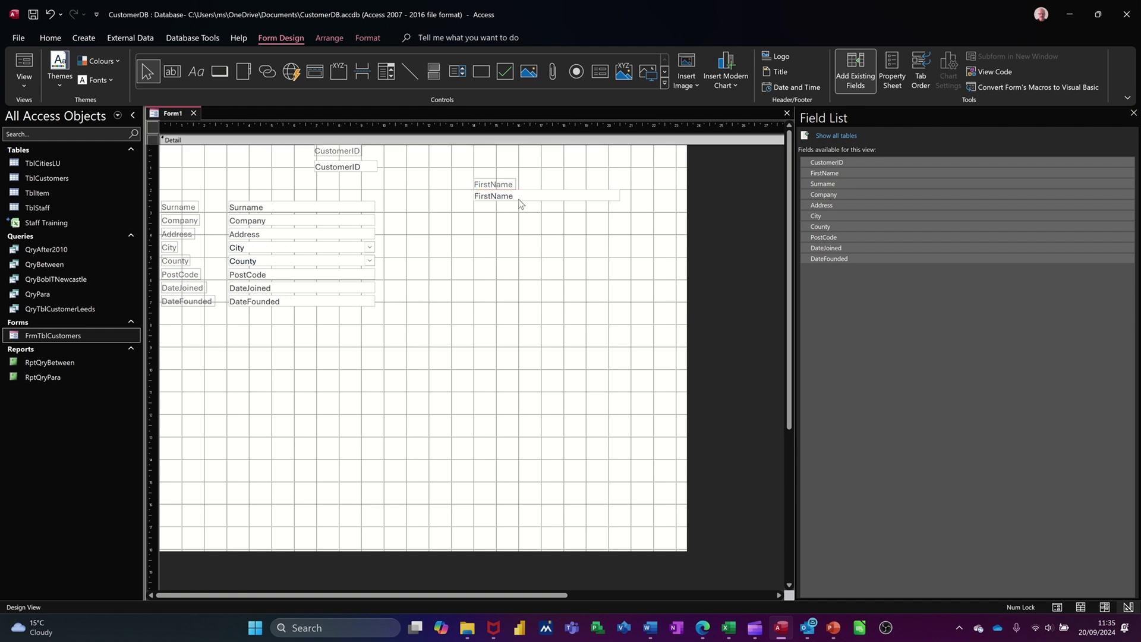
pyautogui.moveTo(520, 200); pyautogui.dragTo(451, 169)
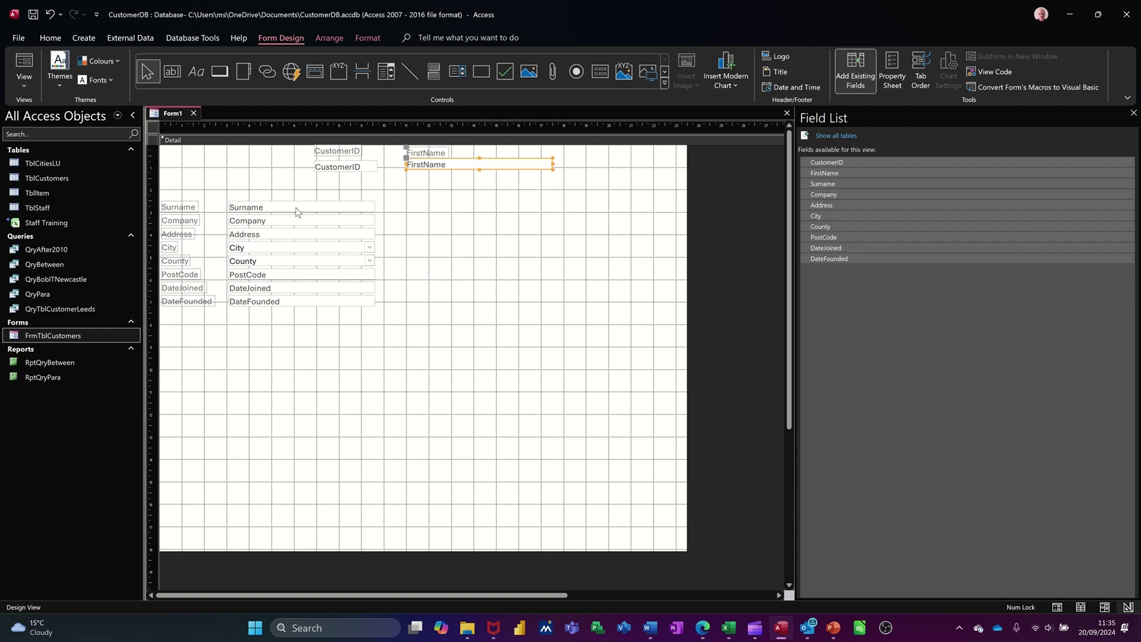
# Step: Move Surname into the right column under FirstName, its label above the box
pyautogui.moveTo(294, 209); pyautogui.dragTo(451, 195)
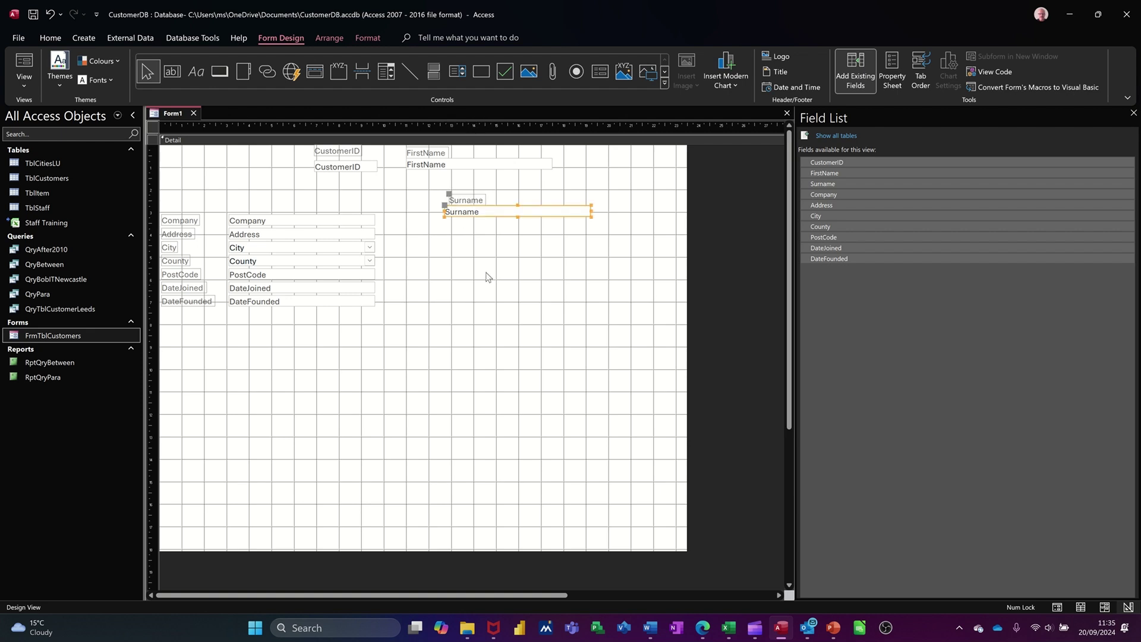
pyautogui.click(475, 228)
pyautogui.click(464, 212)
pyautogui.moveTo(449, 192); pyautogui.dragTo(446, 193)
pyautogui.click(445, 192)
pyautogui.click(499, 234)
pyautogui.click(477, 205)
pyautogui.moveTo(478, 205); pyautogui.dragTo(409, 178)
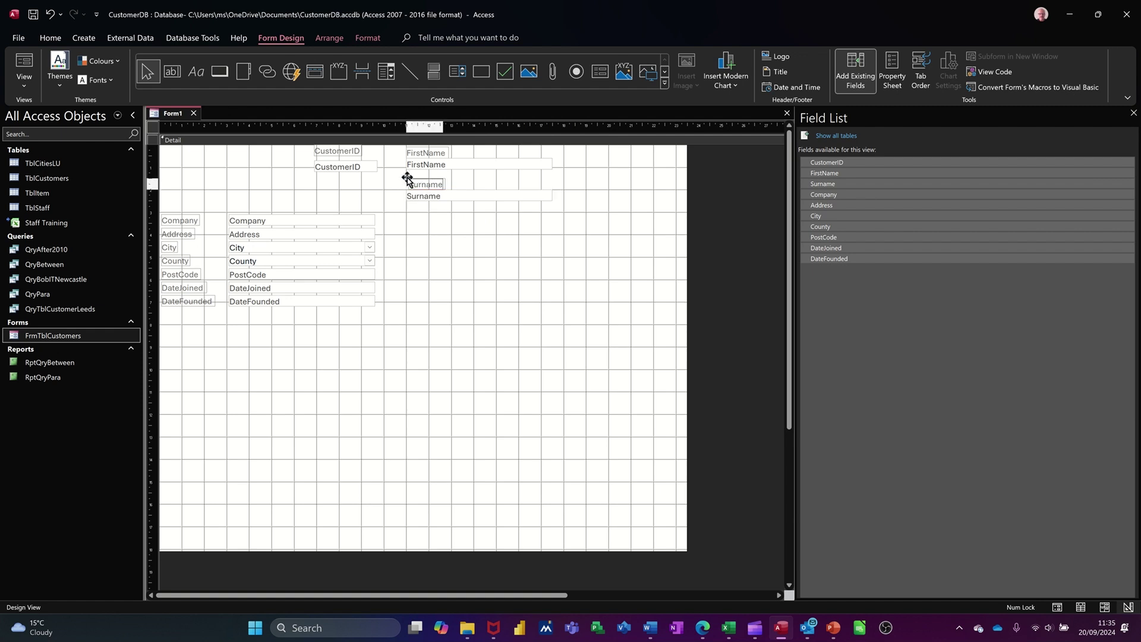
pyautogui.click(474, 231)
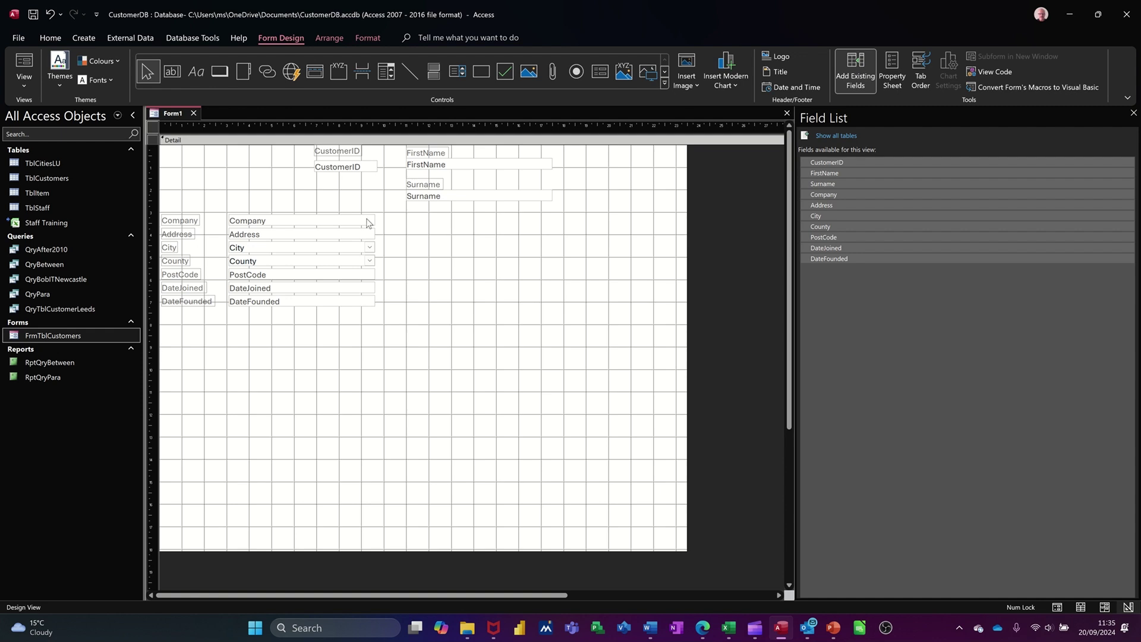
# Step: Move Company below Surname in the right column, its label above the box
pyautogui.moveTo(337, 221); pyautogui.dragTo(540, 256)
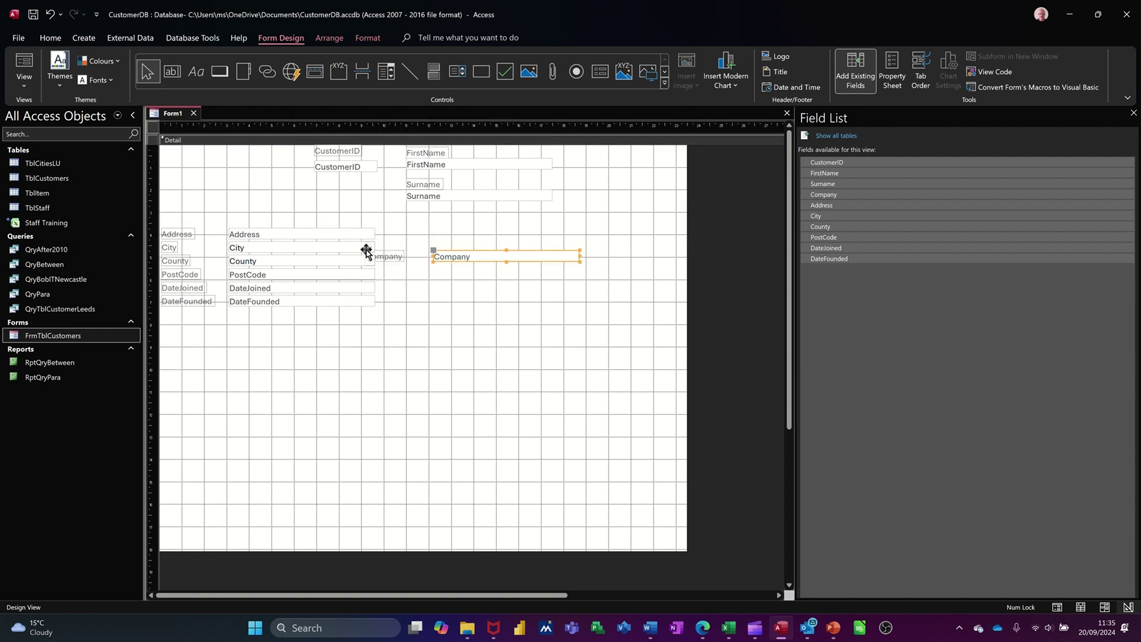
pyautogui.moveTo(365, 251); pyautogui.dragTo(434, 238)
pyautogui.click(487, 294)
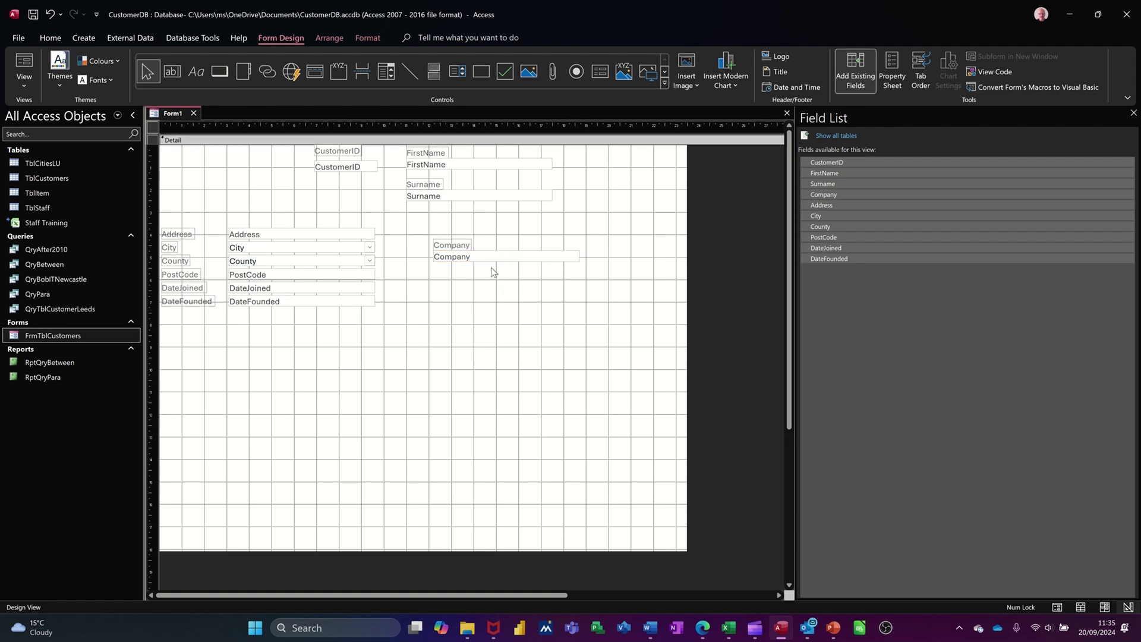
pyautogui.moveTo(496, 262); pyautogui.dragTo(469, 234)
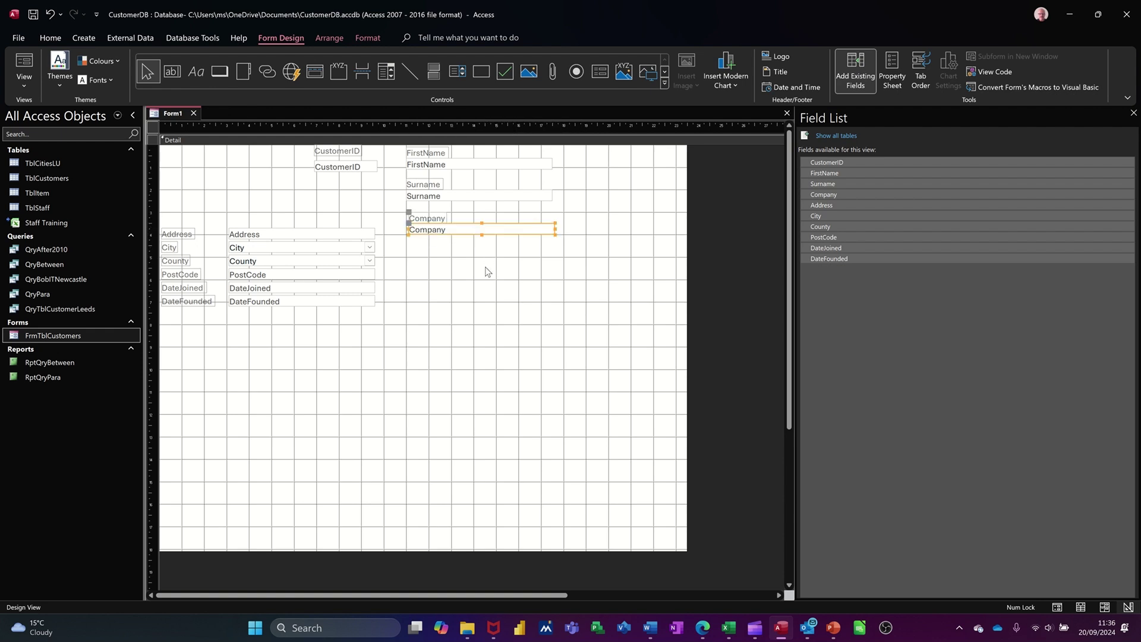
pyautogui.click(488, 271)
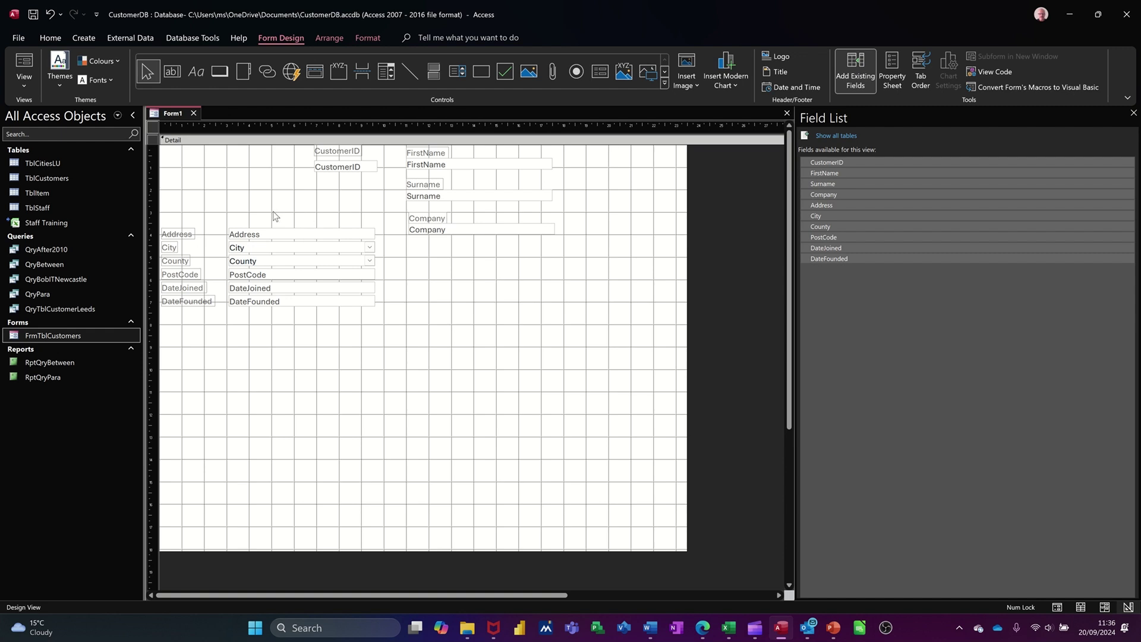
pyautogui.click(505, 230)
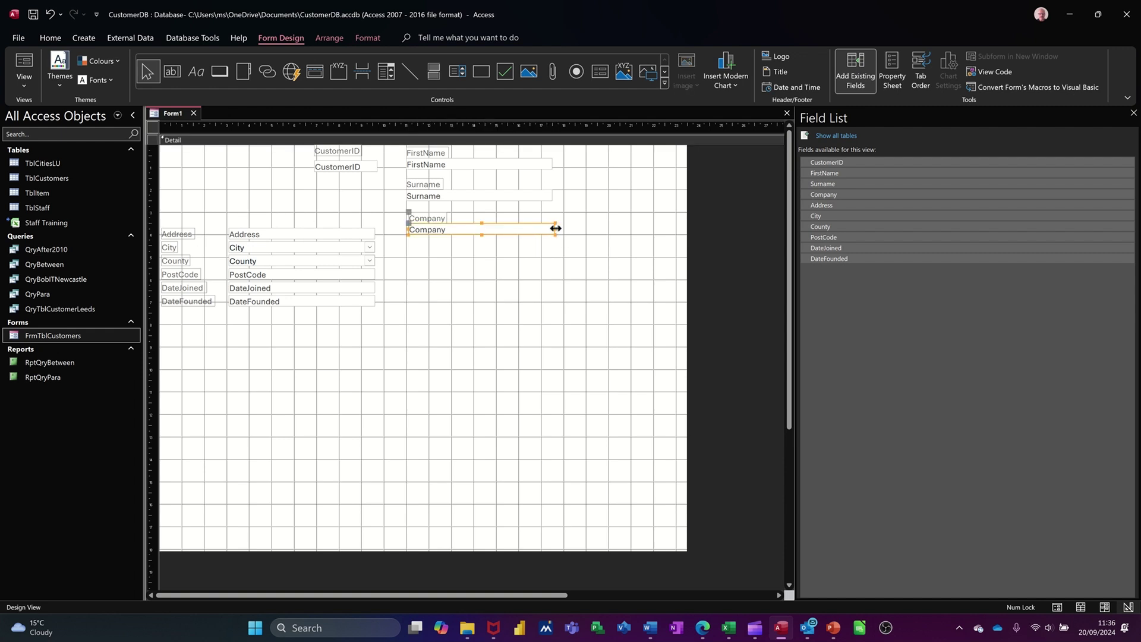
# Step: Widen the Company box and shift the Address to DateFounded block right under Company
pyautogui.moveTo(555, 228); pyautogui.dragTo(641, 228)
pyautogui.moveTo(182, 208); pyautogui.dragTo(308, 354)
pyautogui.moveTo(275, 275); pyautogui.dragTo(450, 305)
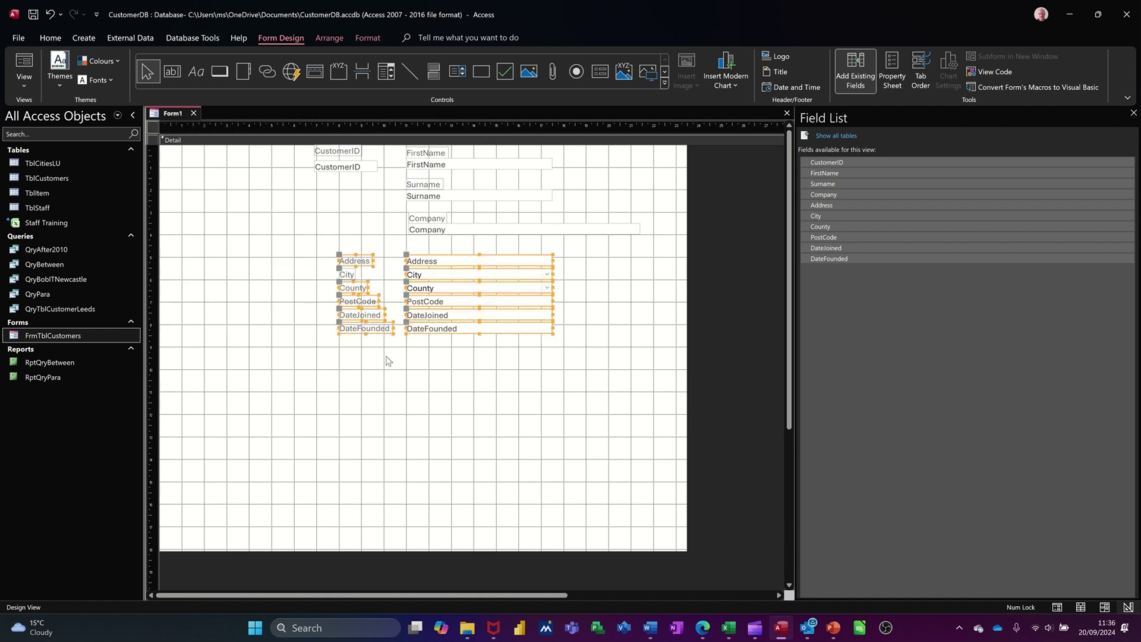
pyautogui.click(421, 362)
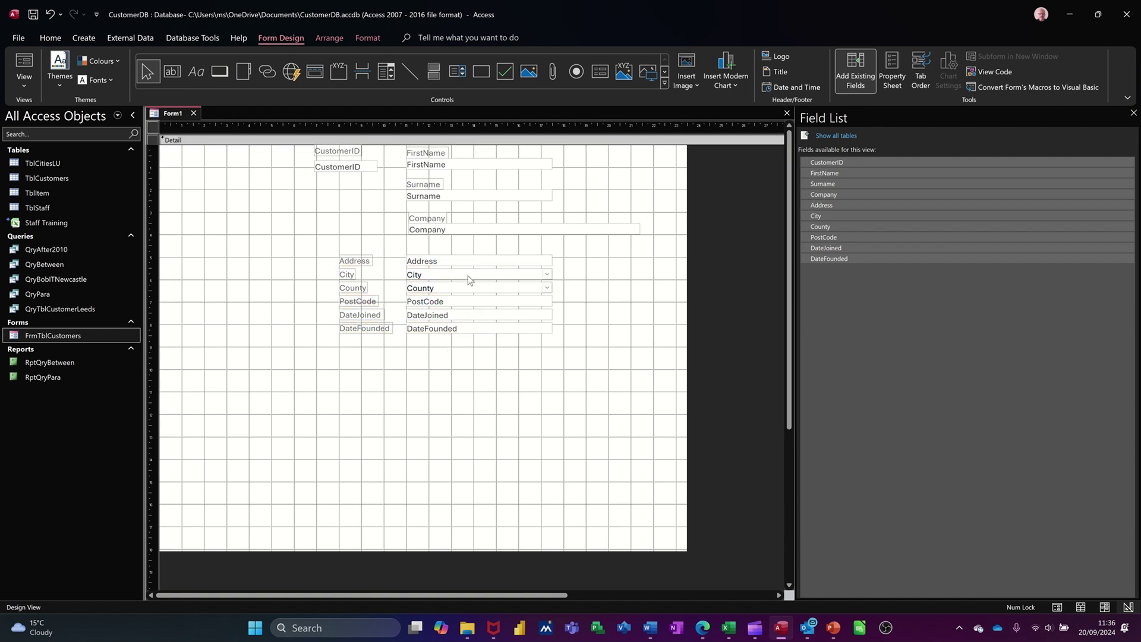
# Step: Widen the Address text box past the Company box
pyautogui.click(499, 261)
pyautogui.moveTo(553, 260); pyautogui.dragTo(663, 266)
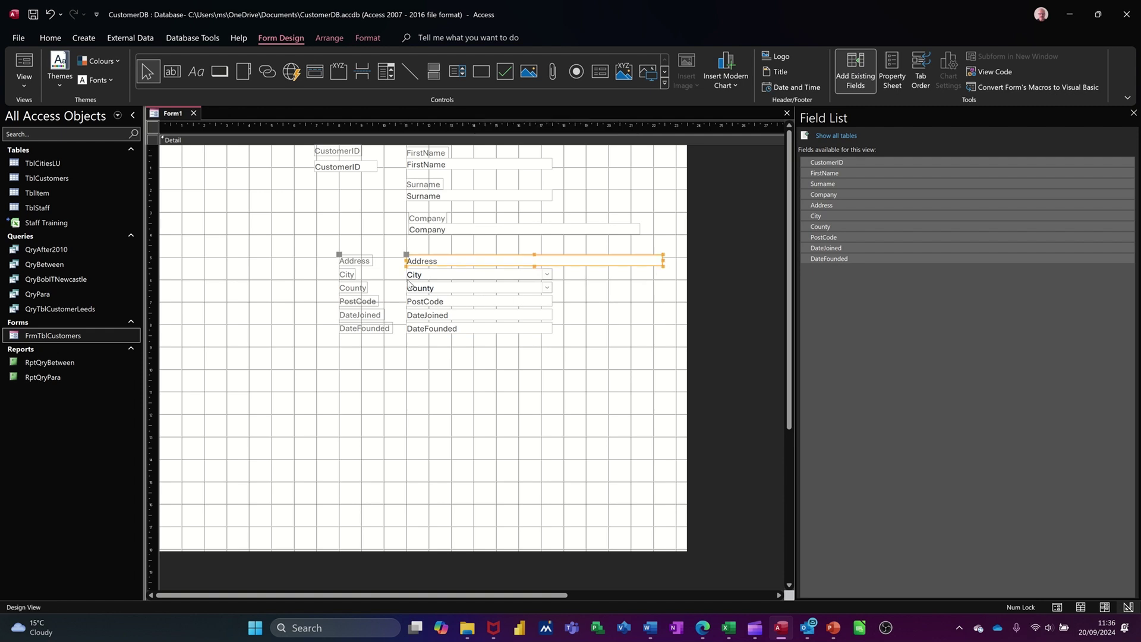
pyautogui.click(458, 363)
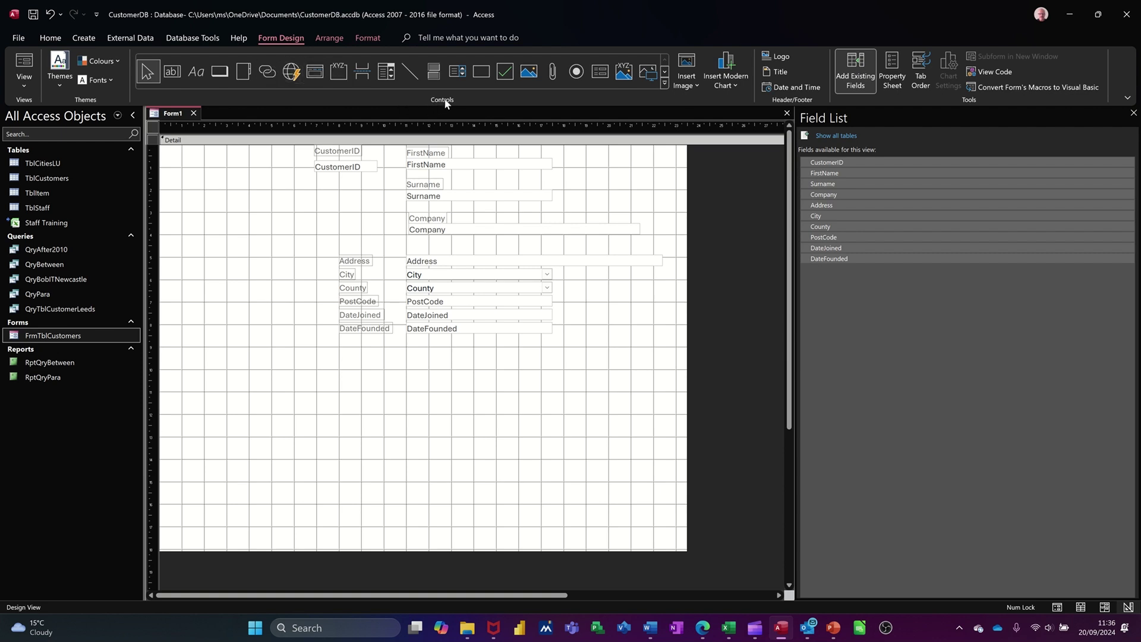
# Step: Fill the Detail section background with a light green theme colour
pyautogui.click(368, 38)
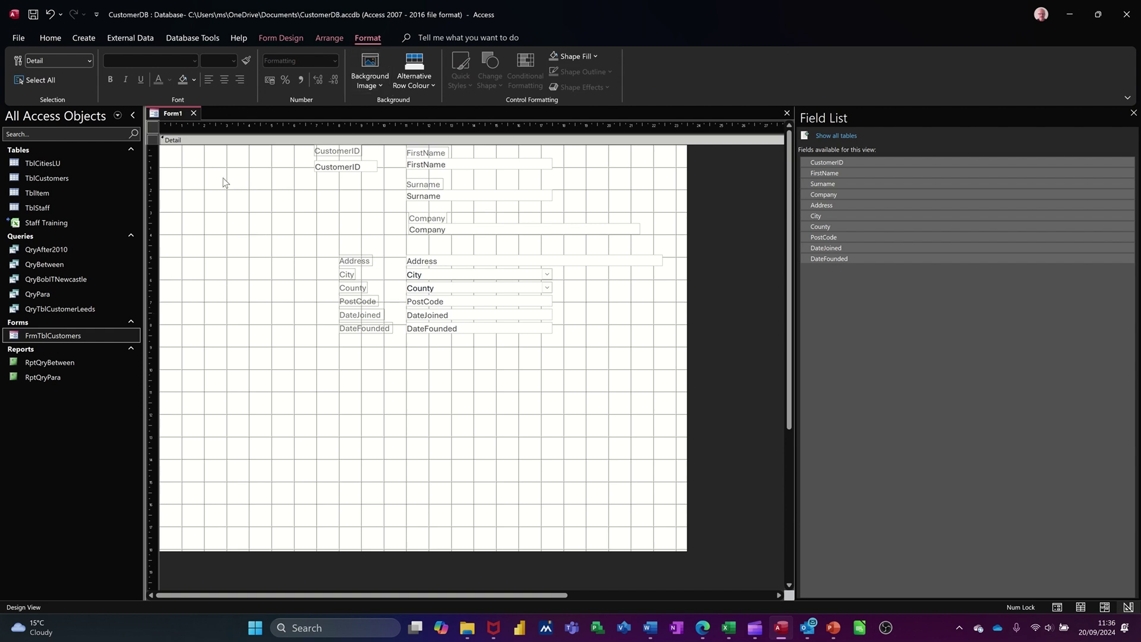
pyautogui.click(183, 80)
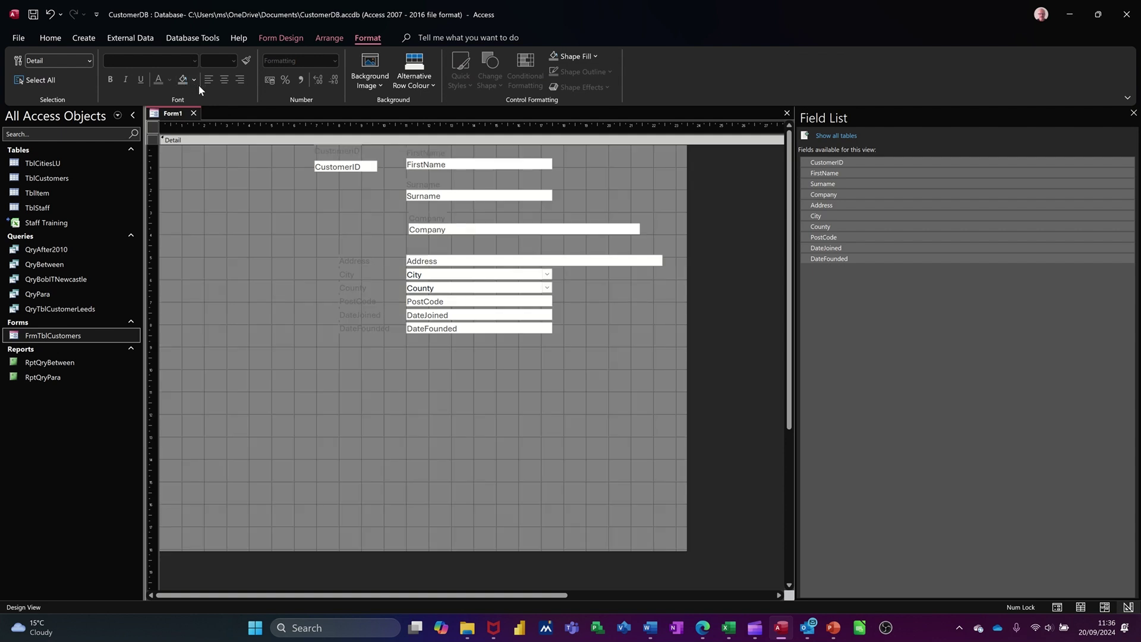
pyautogui.click(194, 80)
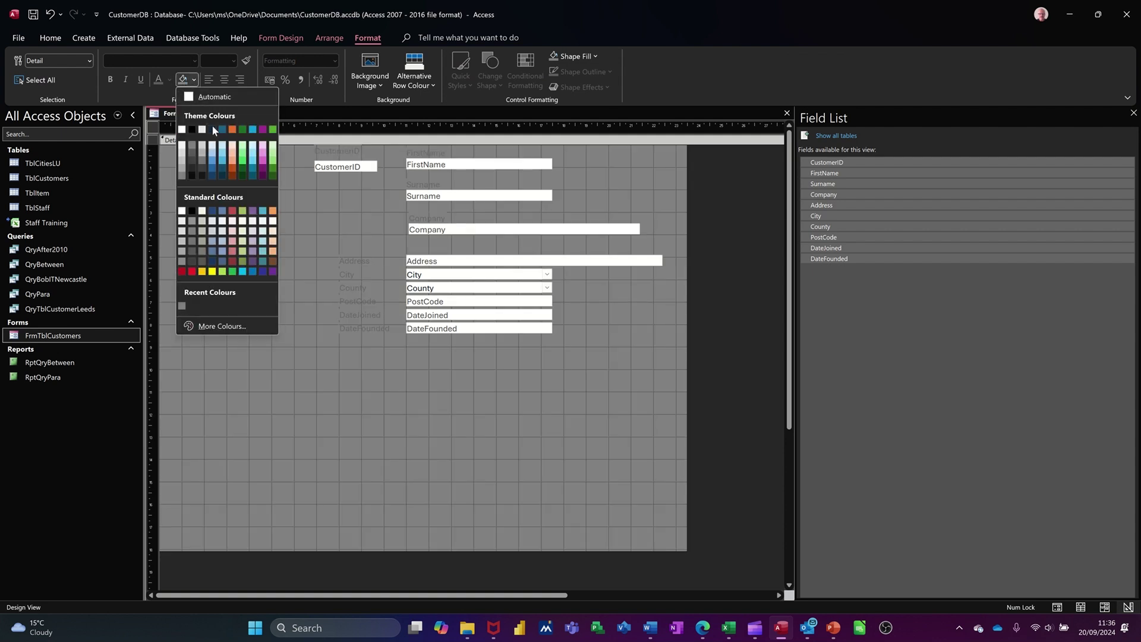
pyautogui.click(270, 161)
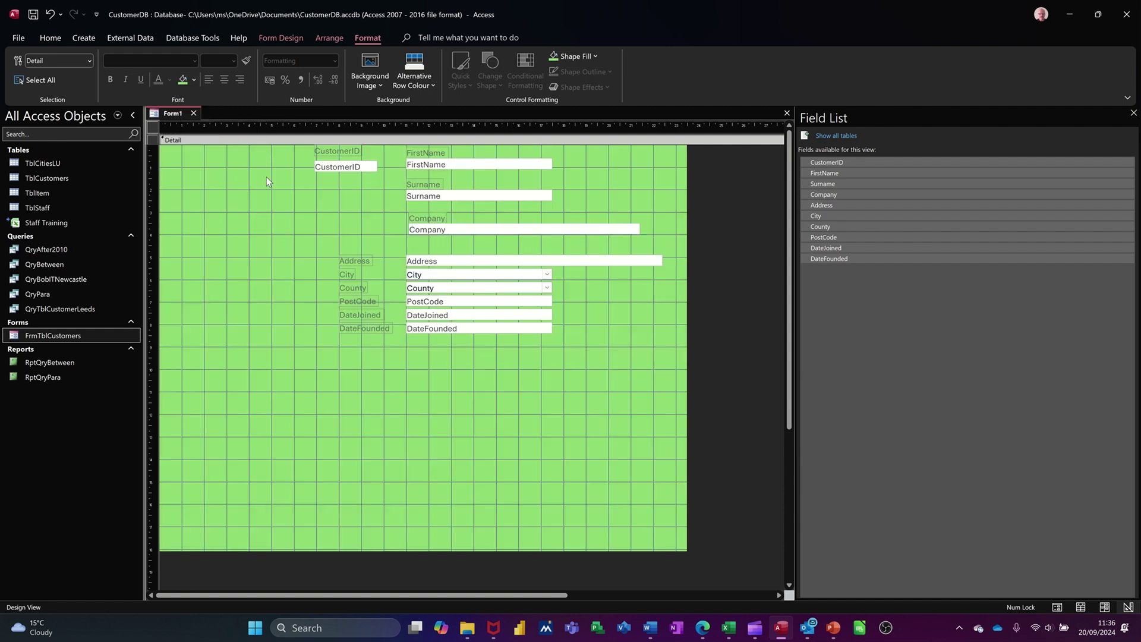
pyautogui.click(196, 81)
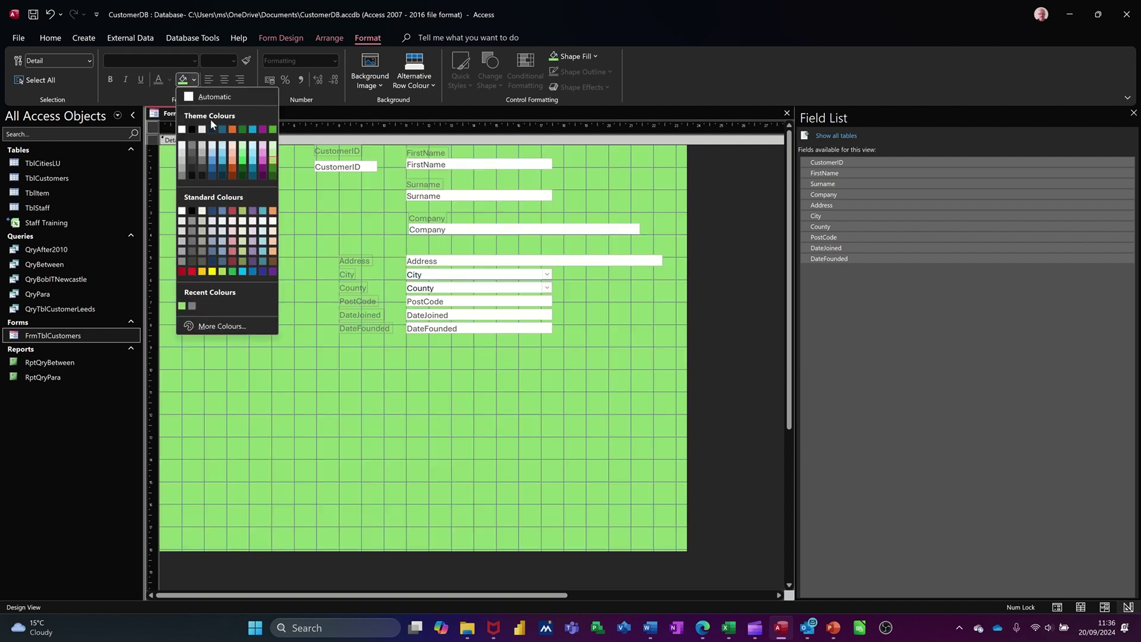
pyautogui.click(243, 149)
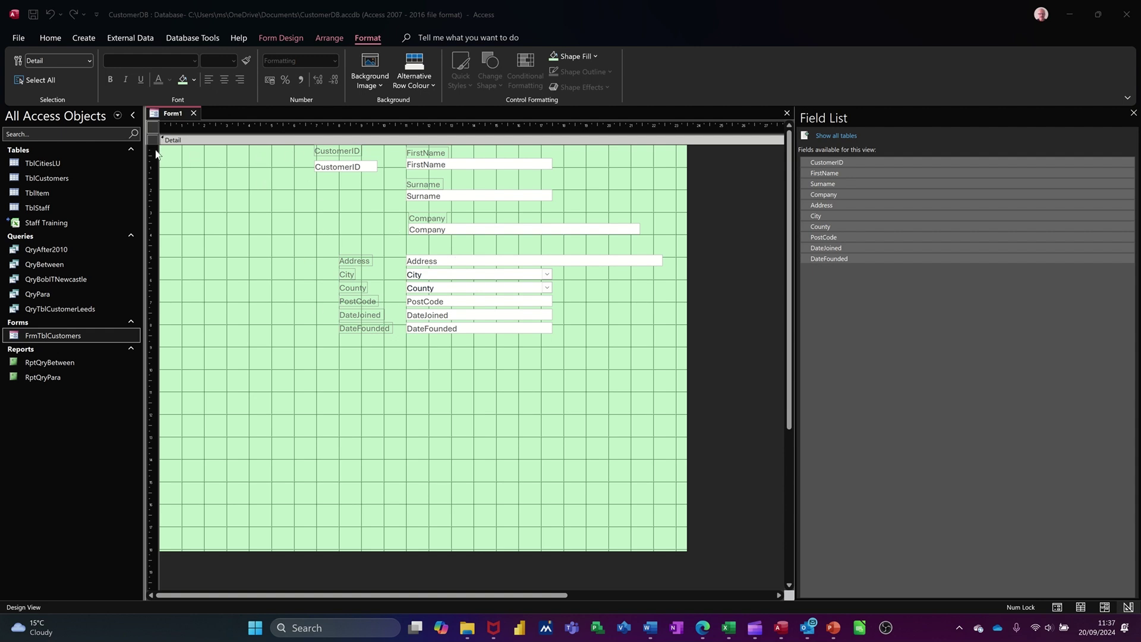
pyautogui.click(322, 218)
pyautogui.hotkey('ctrl', 'a')
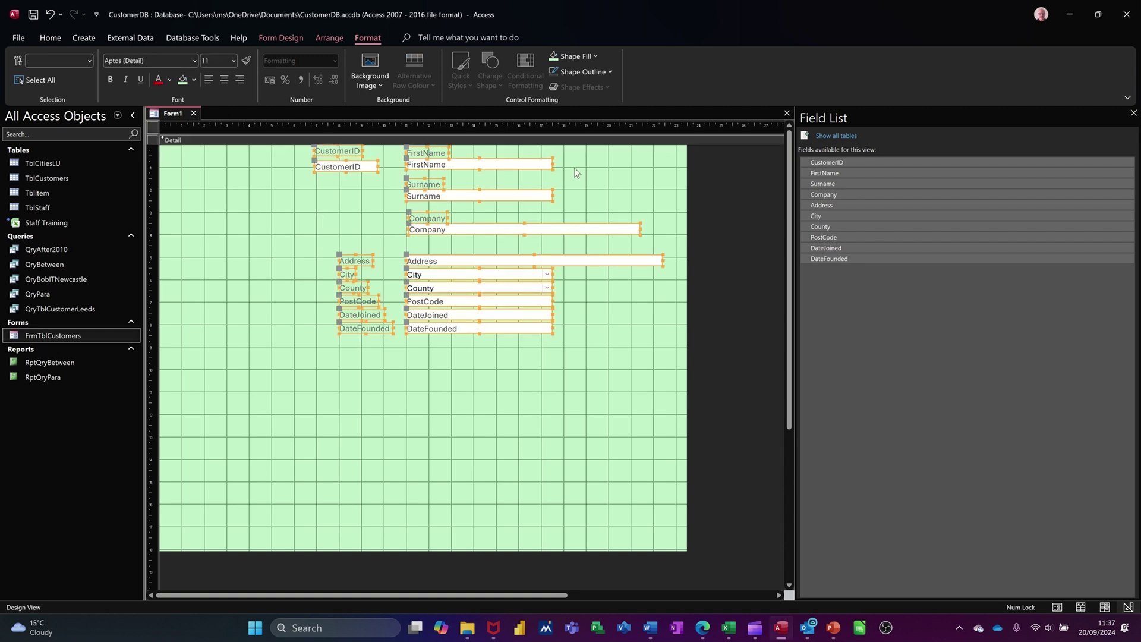
pyautogui.click(196, 81)
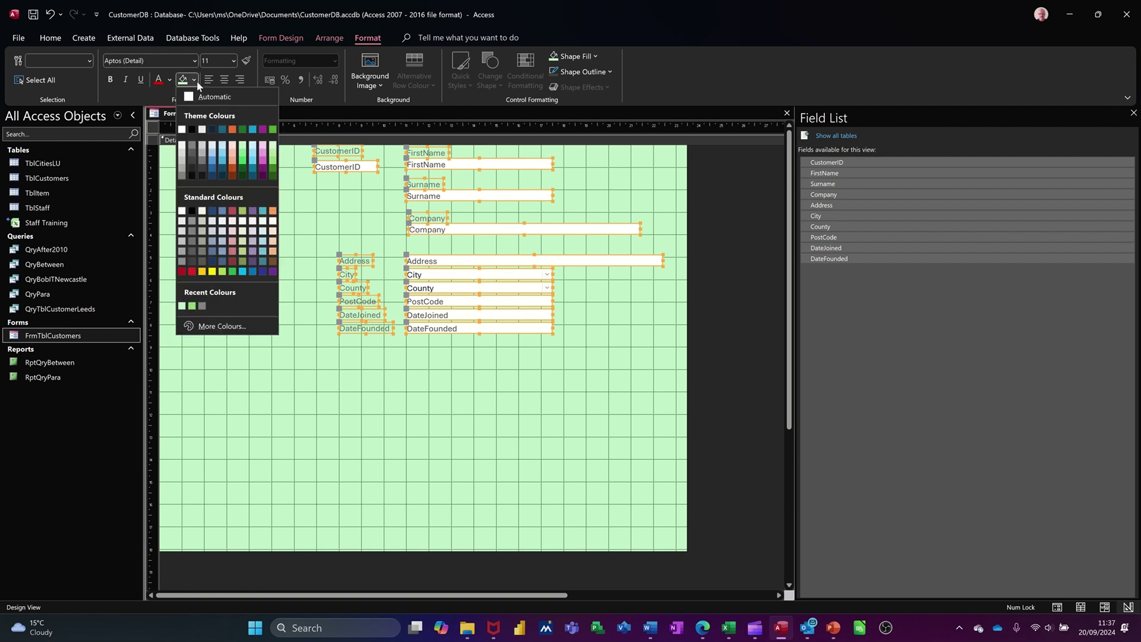
pyautogui.click(213, 156)
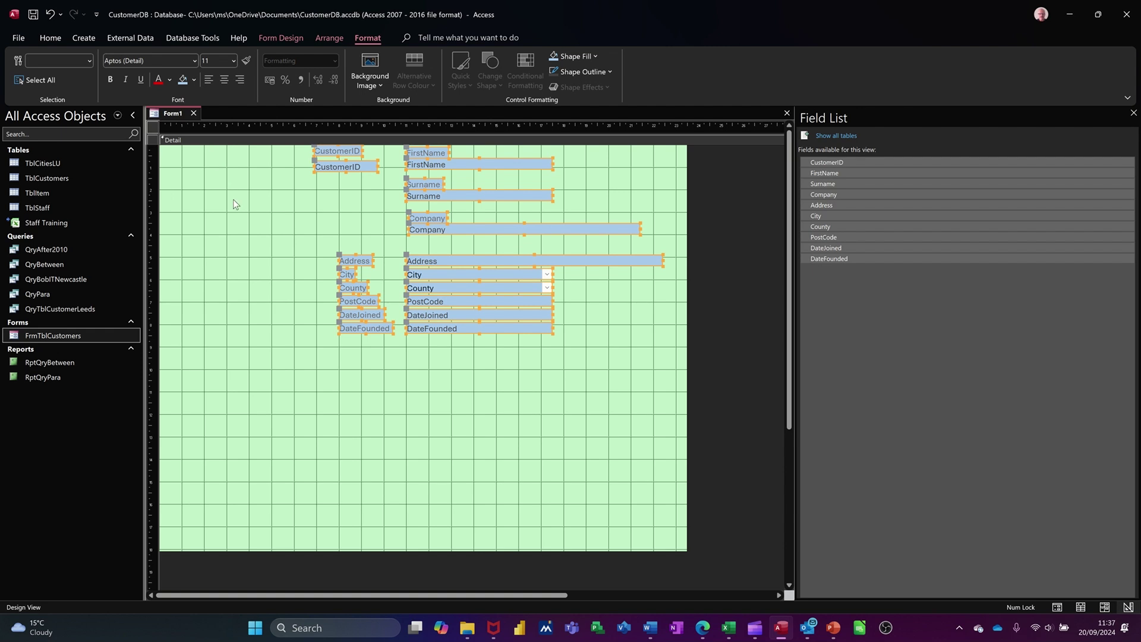
pyautogui.click(325, 201)
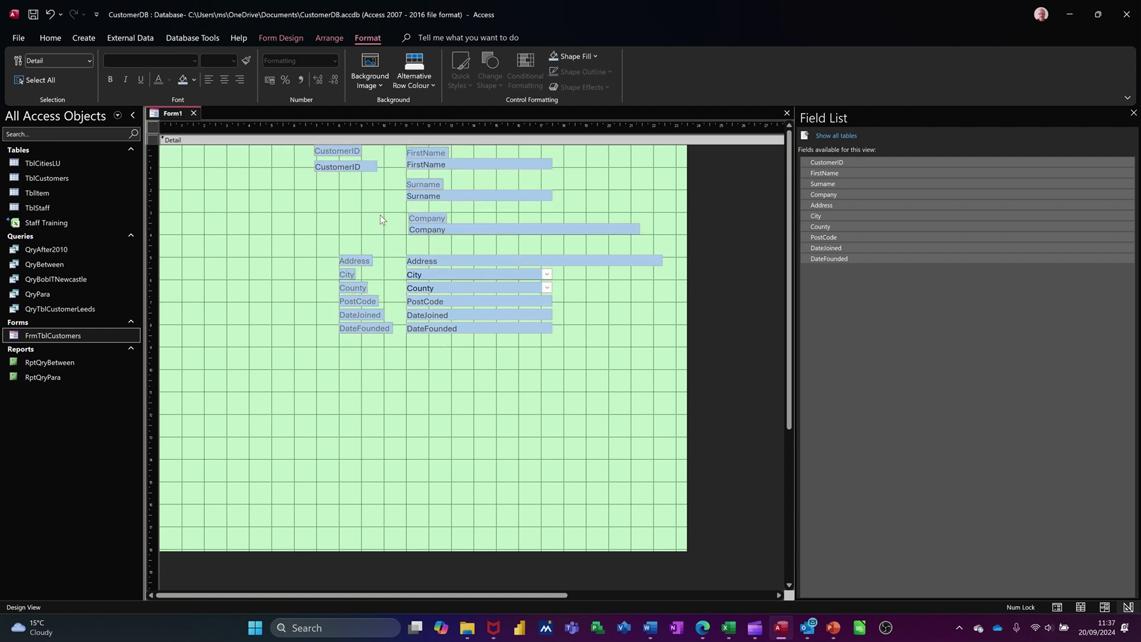
# Step: Preview the form with record data in Form View, then return to Design view
pyautogui.click(268, 38)
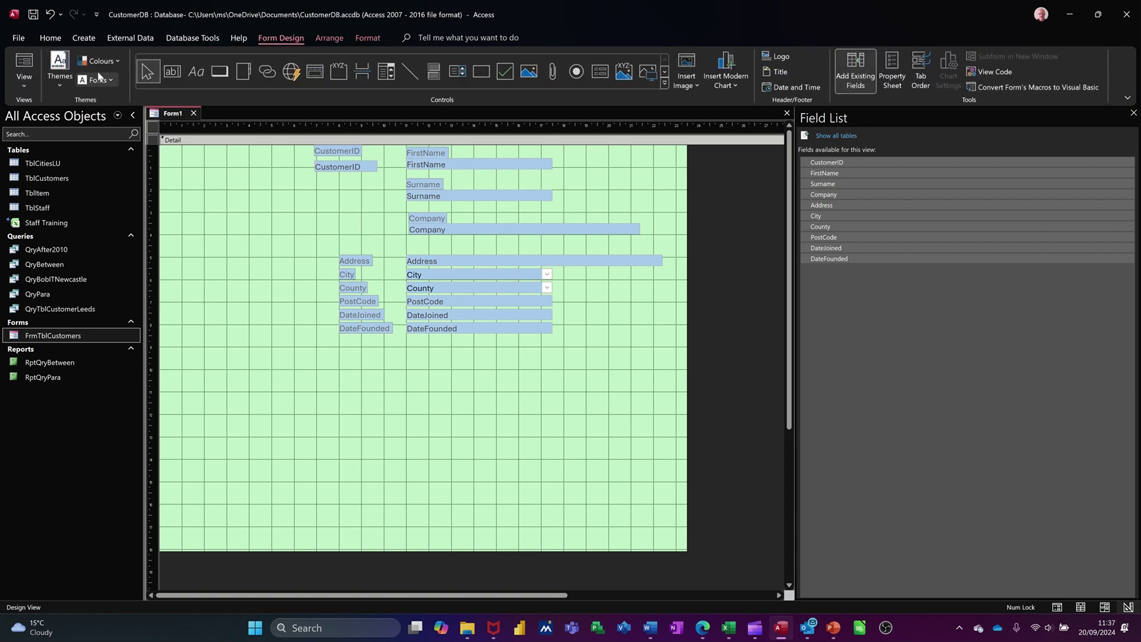
pyautogui.click(24, 61)
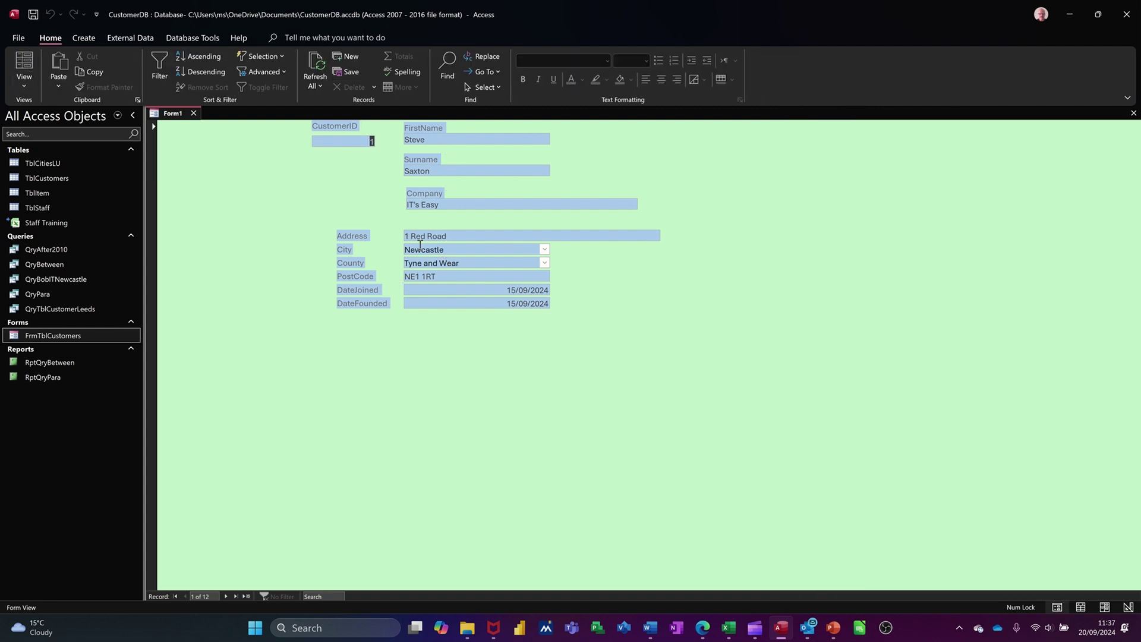
pyautogui.click(25, 86)
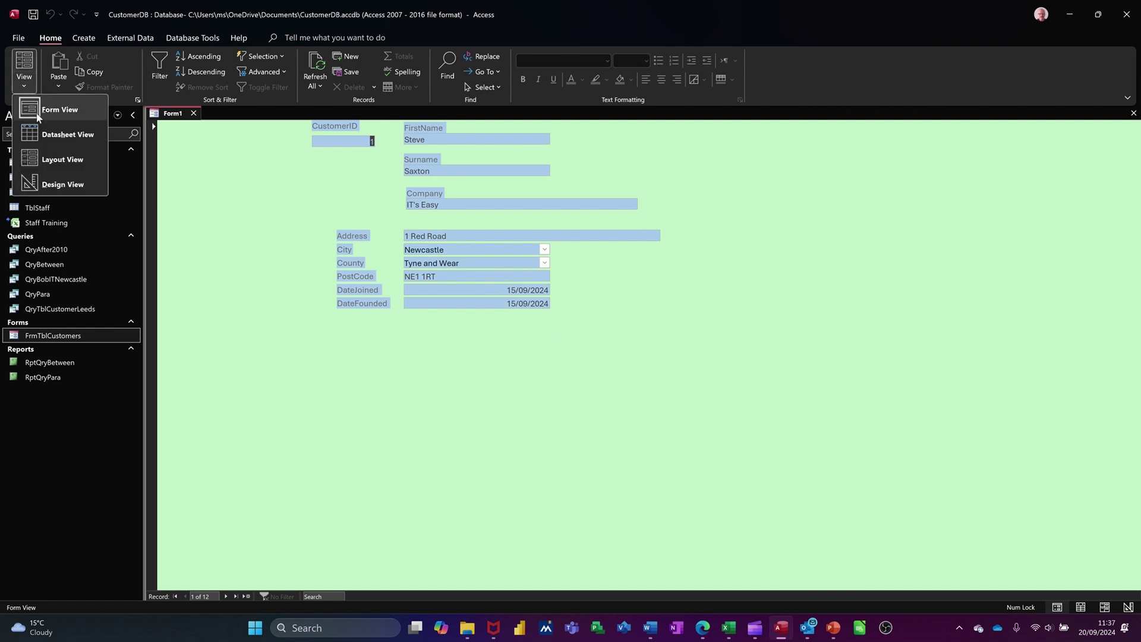
pyautogui.click(54, 186)
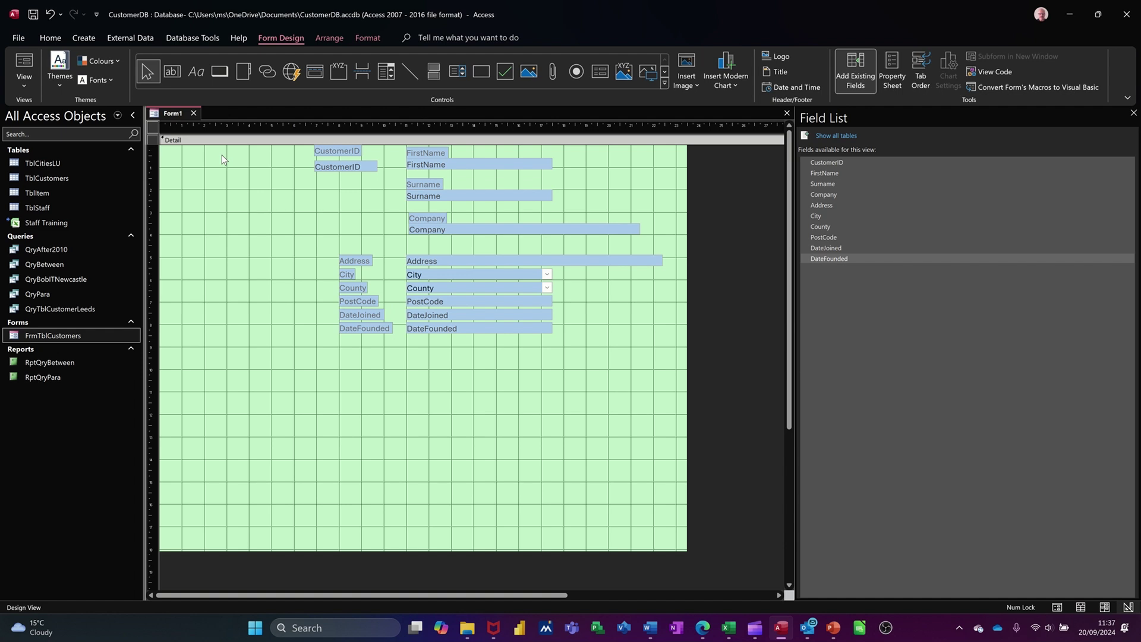
# Step: Select all controls with Ctrl+A, drag them lower, and check the result in Form View
pyautogui.hotkey('ctrl', 'a')
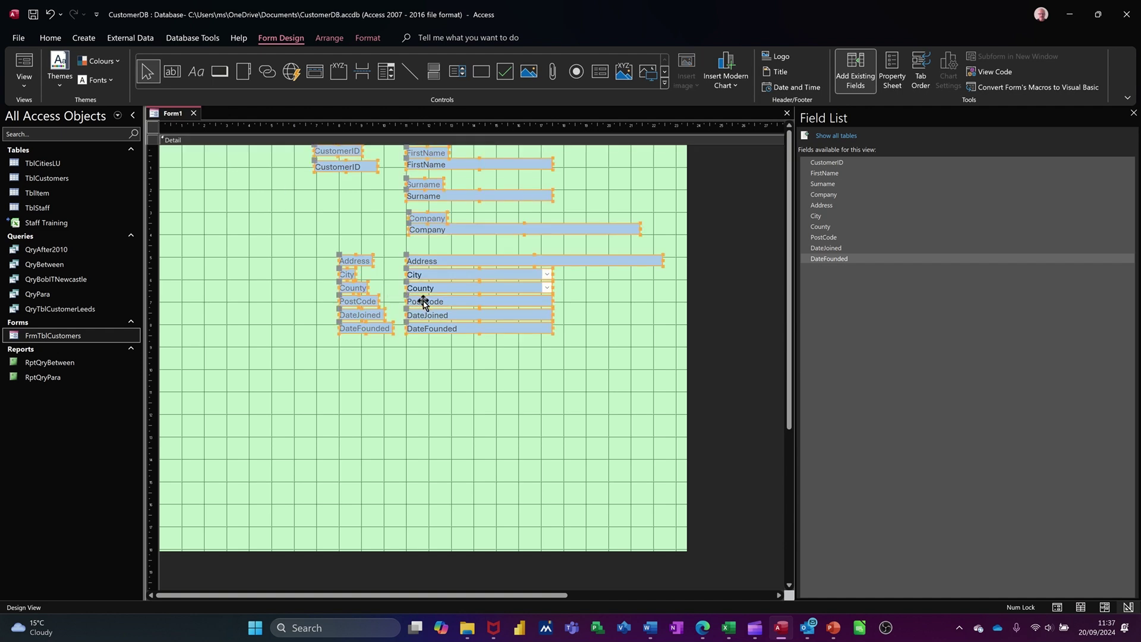
pyautogui.moveTo(424, 303); pyautogui.dragTo(424, 346)
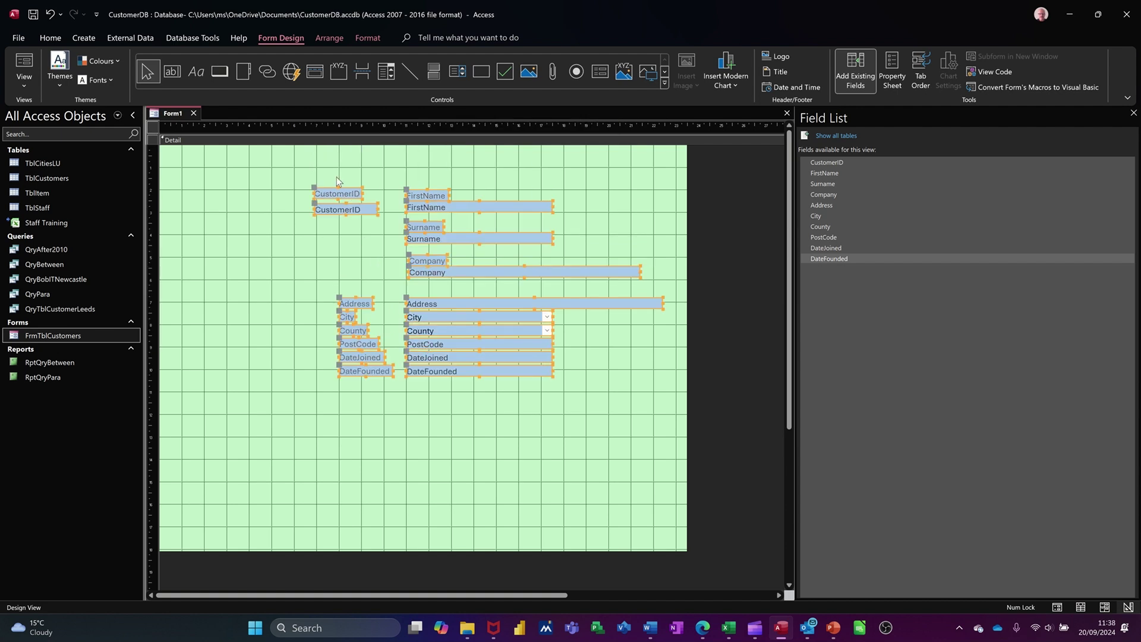
pyautogui.click(30, 62)
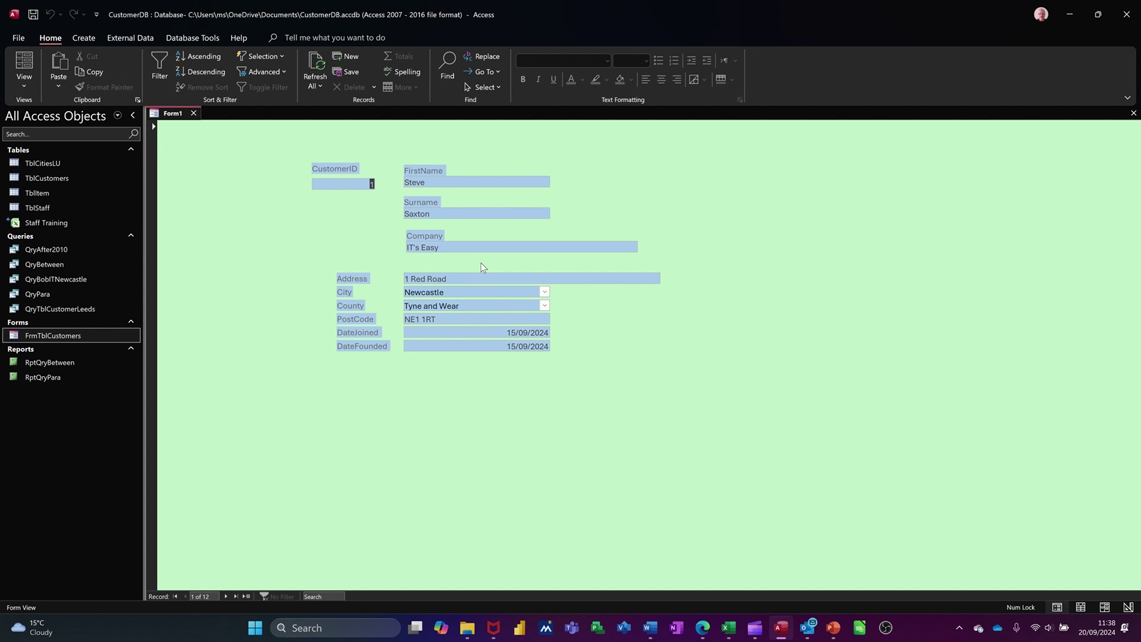
pyautogui.click(23, 85)
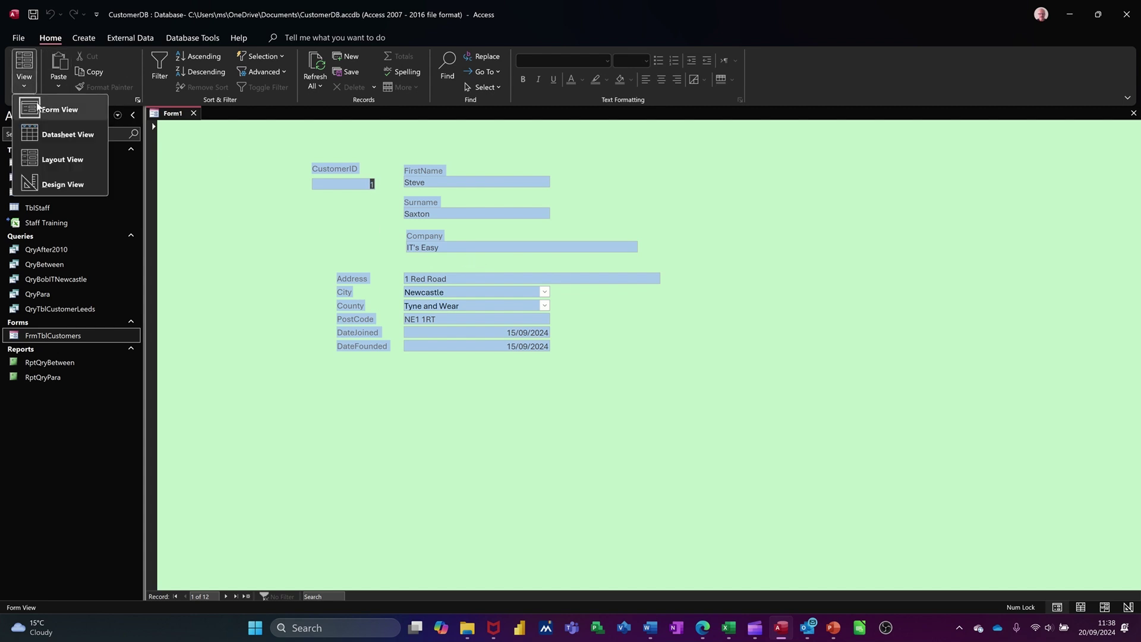
pyautogui.click(52, 184)
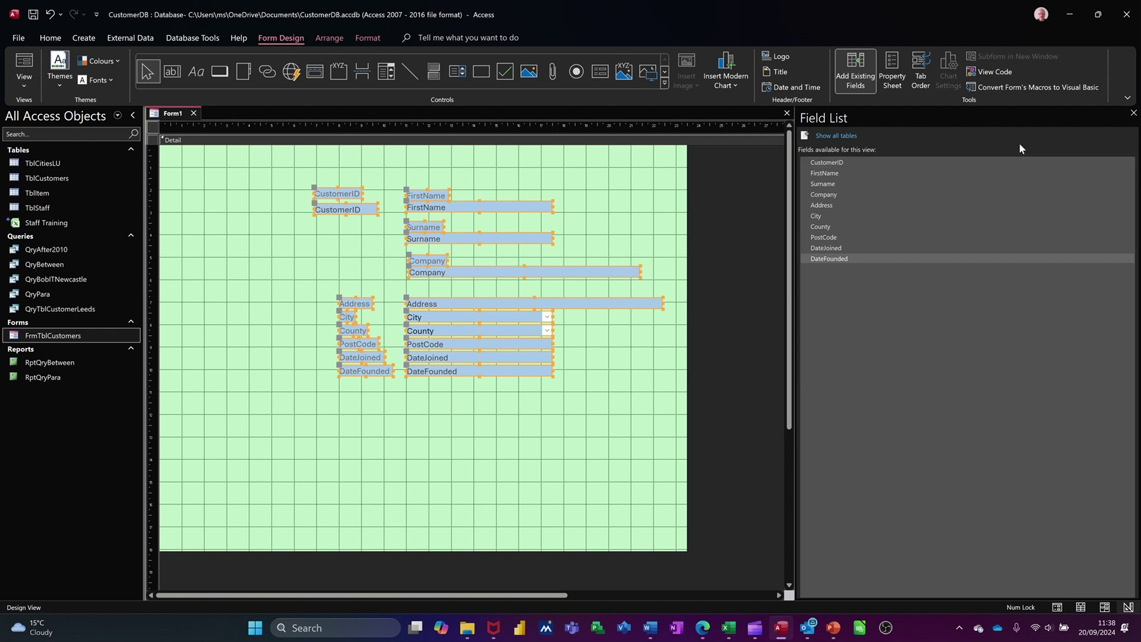
# Step: Close the Field List and move the FirstName field to the lower right below DateFounded
pyautogui.click(1133, 113)
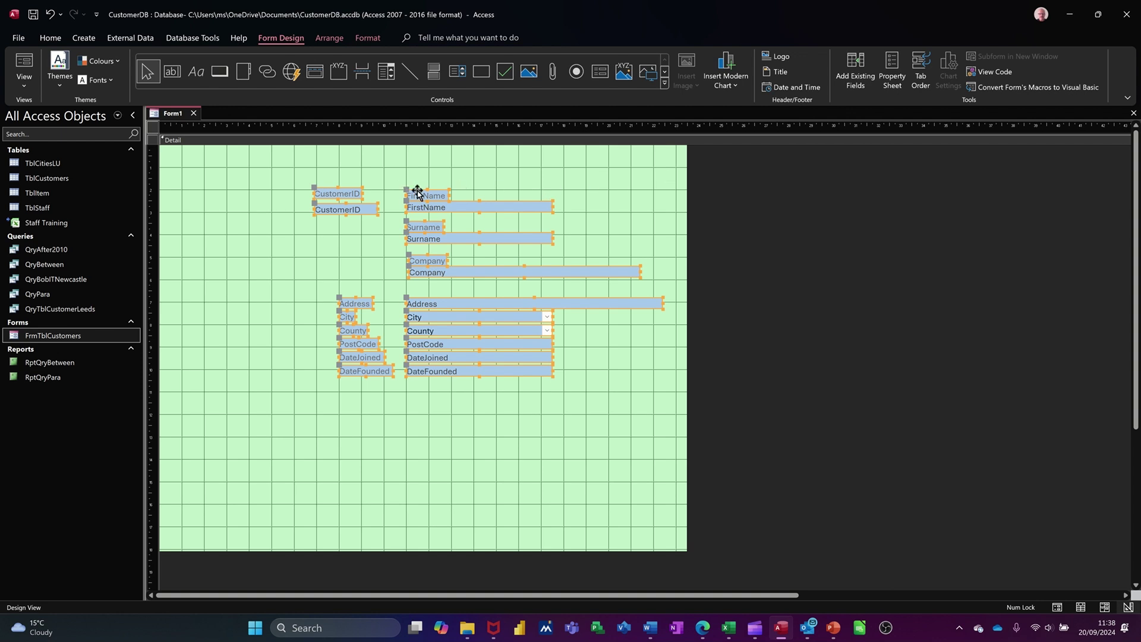
pyautogui.click(529, 183)
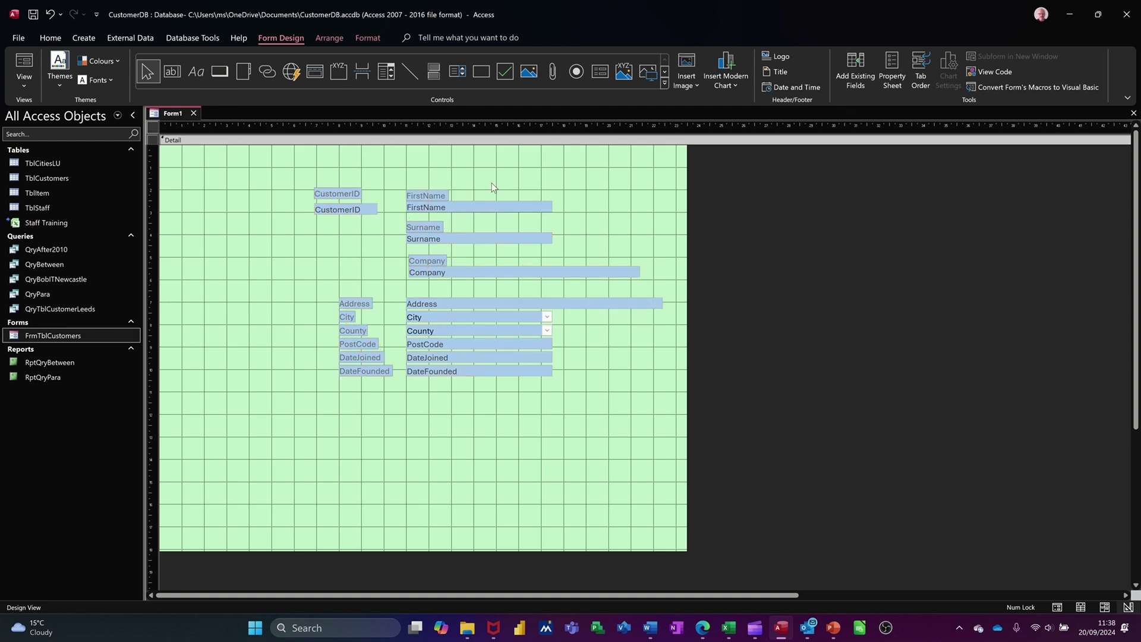
pyautogui.moveTo(435, 200); pyautogui.dragTo(532, 434)
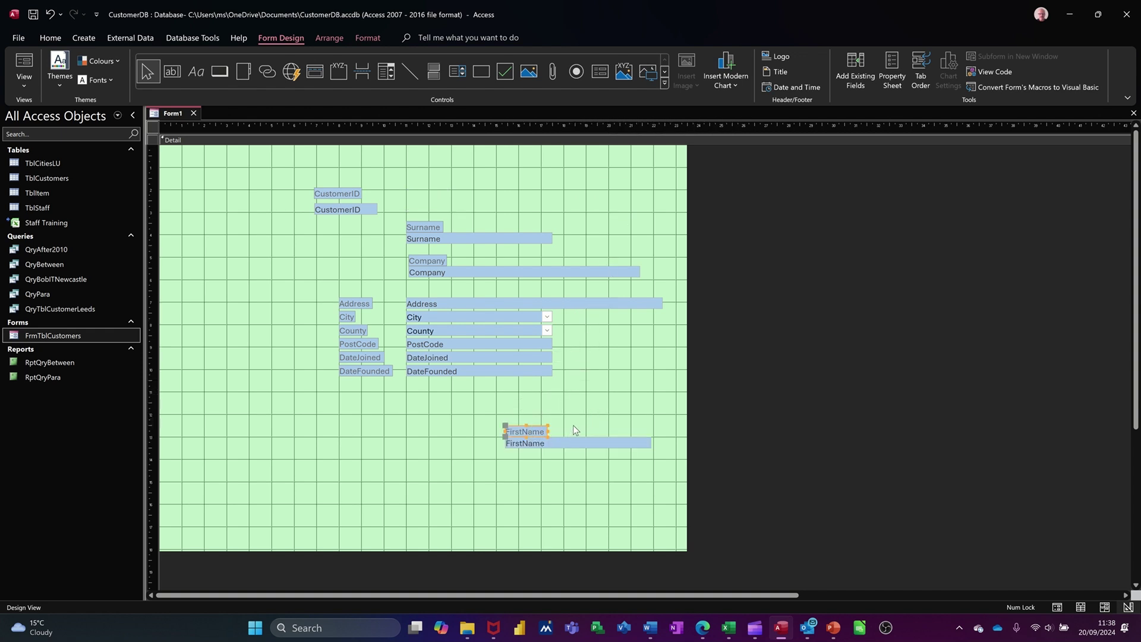
# Step: Test the tab order in Form View by tabbing through the fields
pyautogui.click(24, 67)
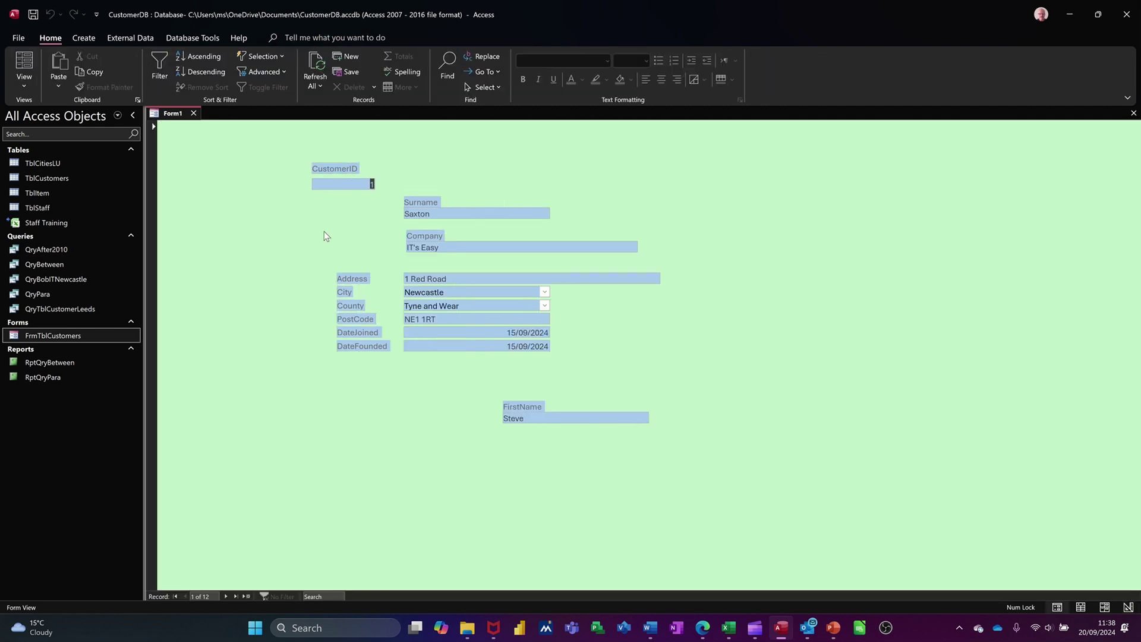
pyautogui.press('Tab')
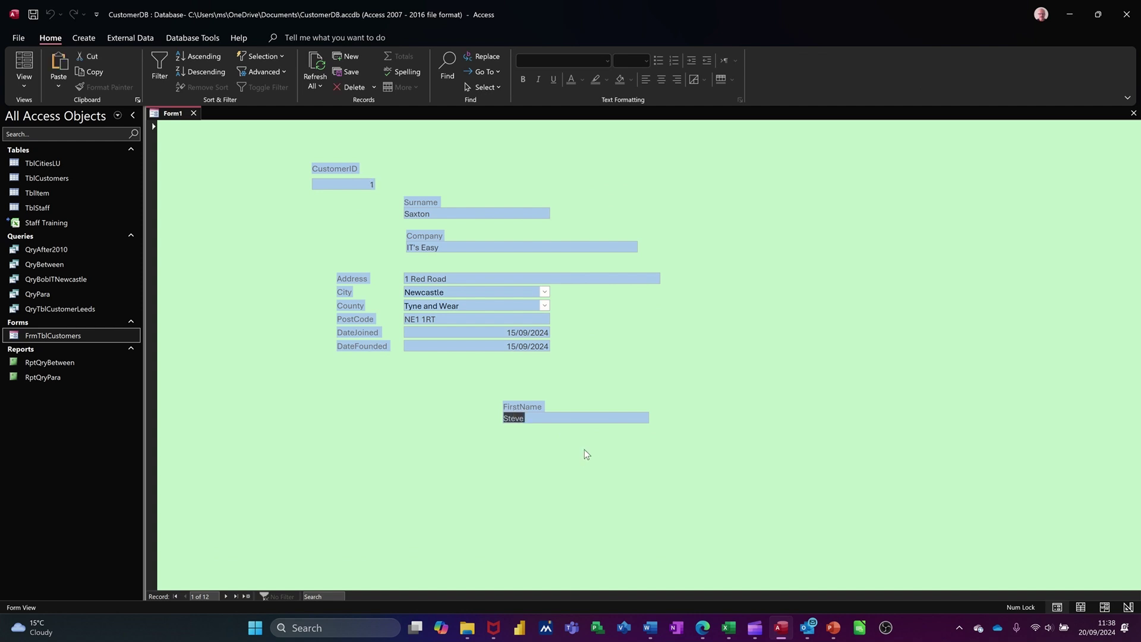
pyautogui.press('Tab')
pyautogui.press('Tab')
pyautogui.press('Tab')
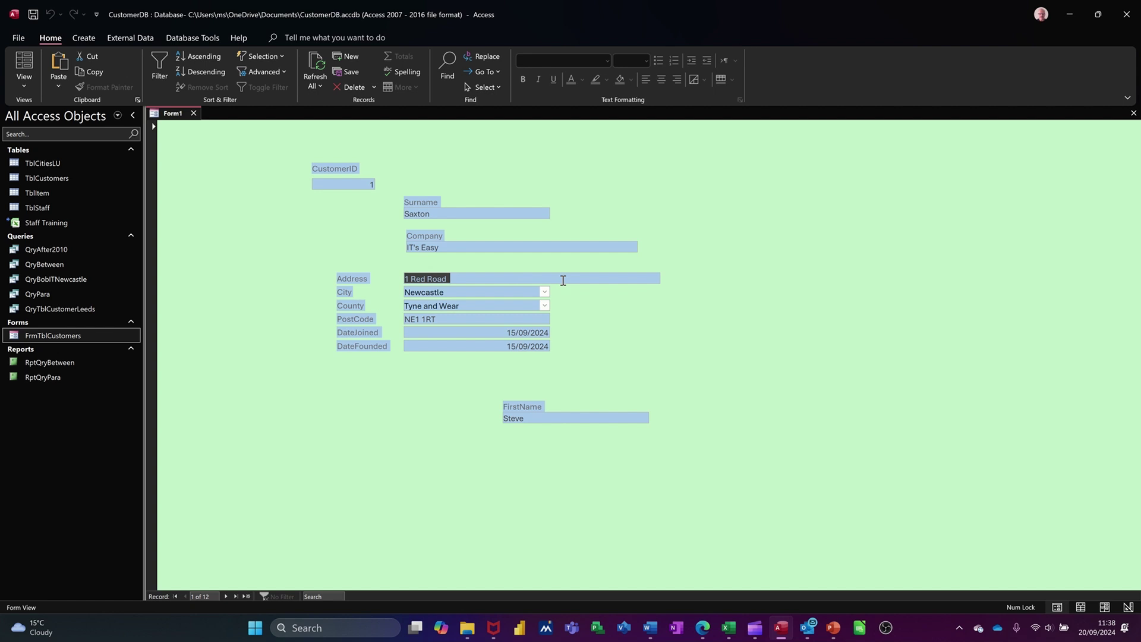
pyautogui.click(26, 87)
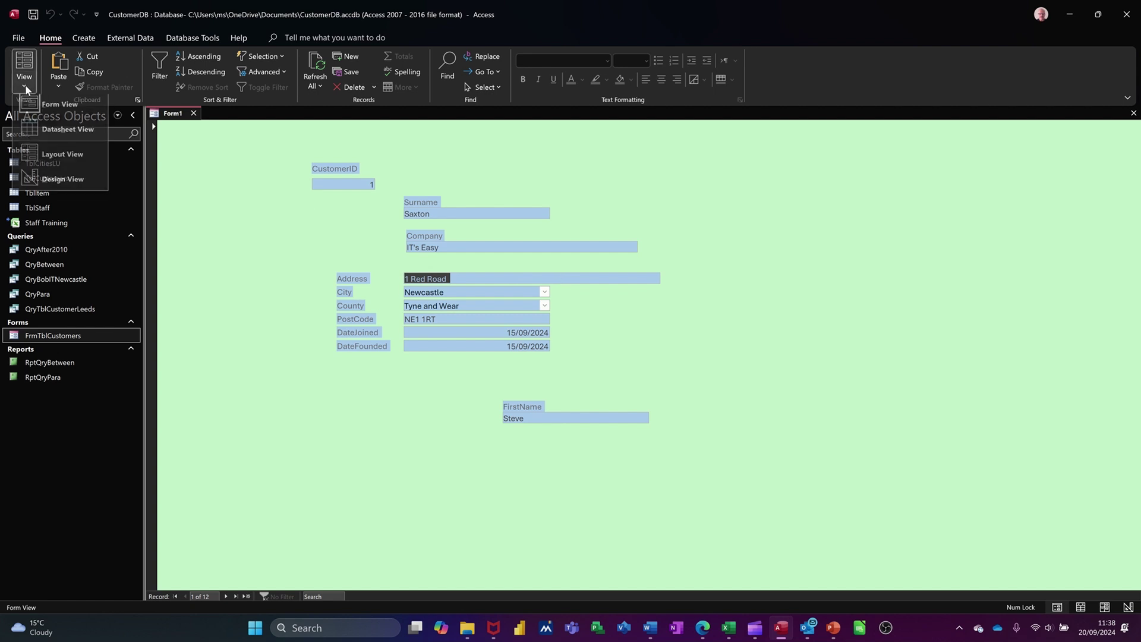
# Step: Leave the tab order unchanged and drag the FirstName control back above Surname
pyautogui.click(42, 177)
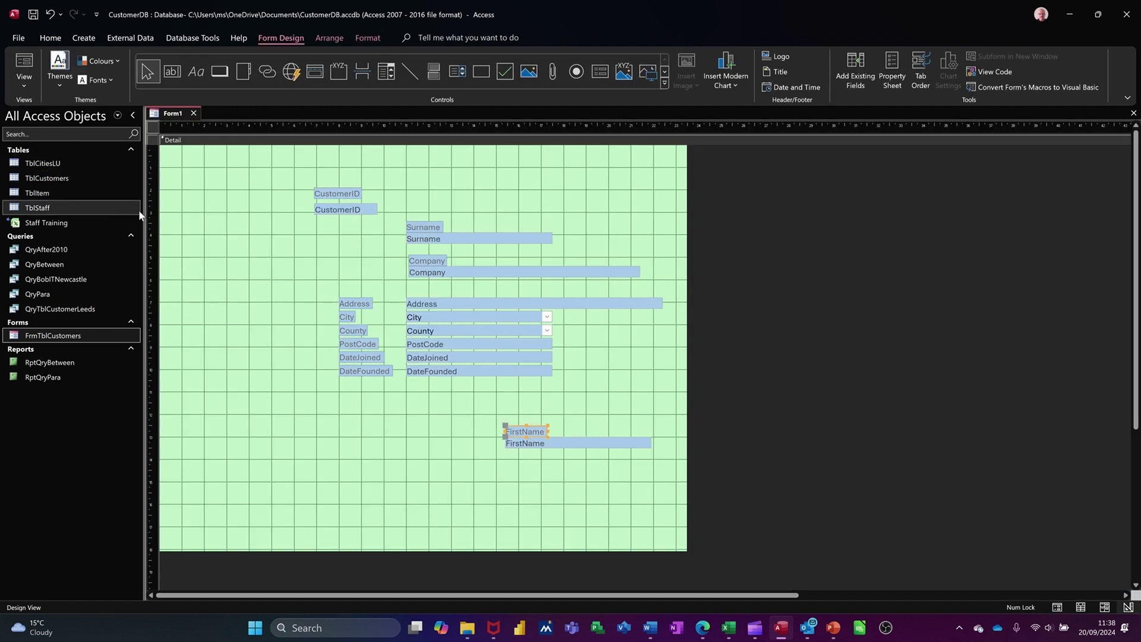
pyautogui.click(620, 220)
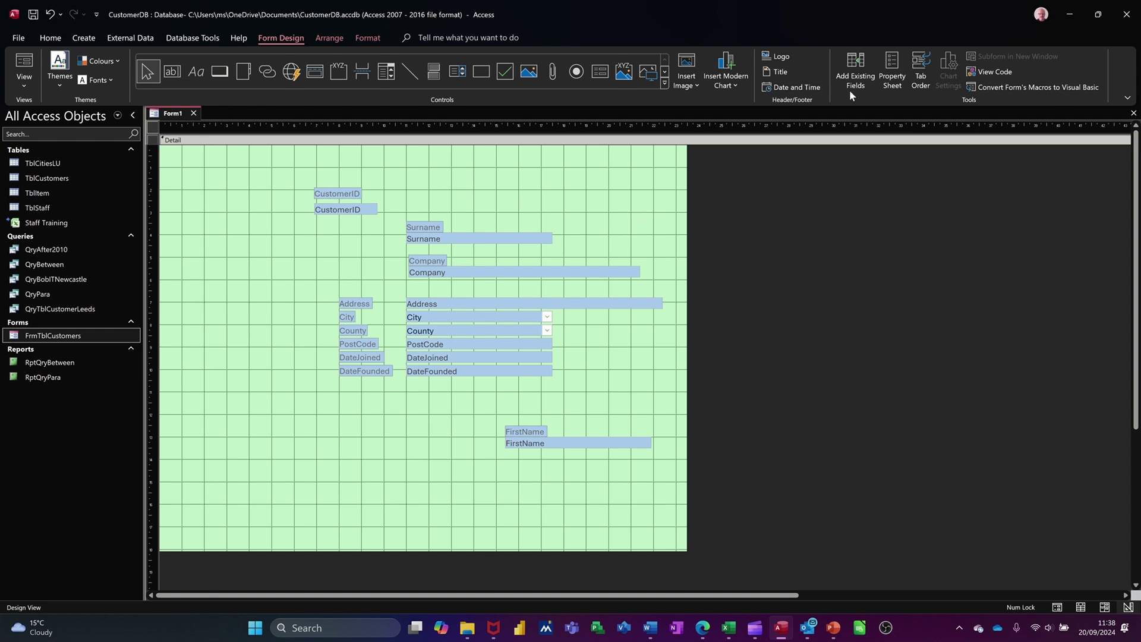
pyautogui.click(925, 63)
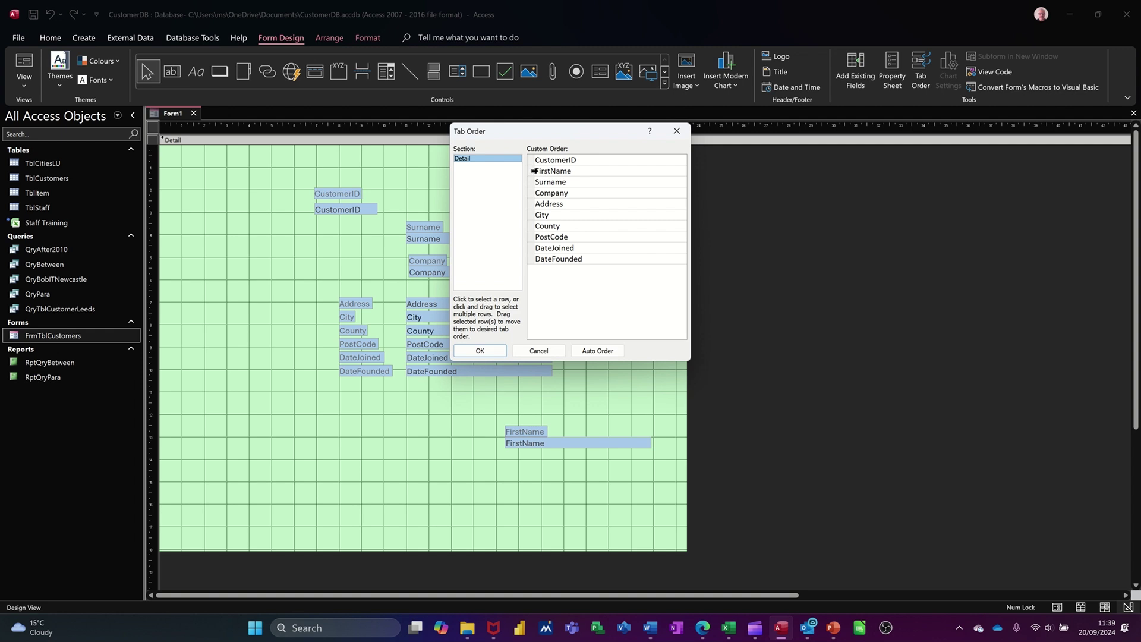
pyautogui.moveTo(533, 170); pyautogui.dragTo(571, 270)
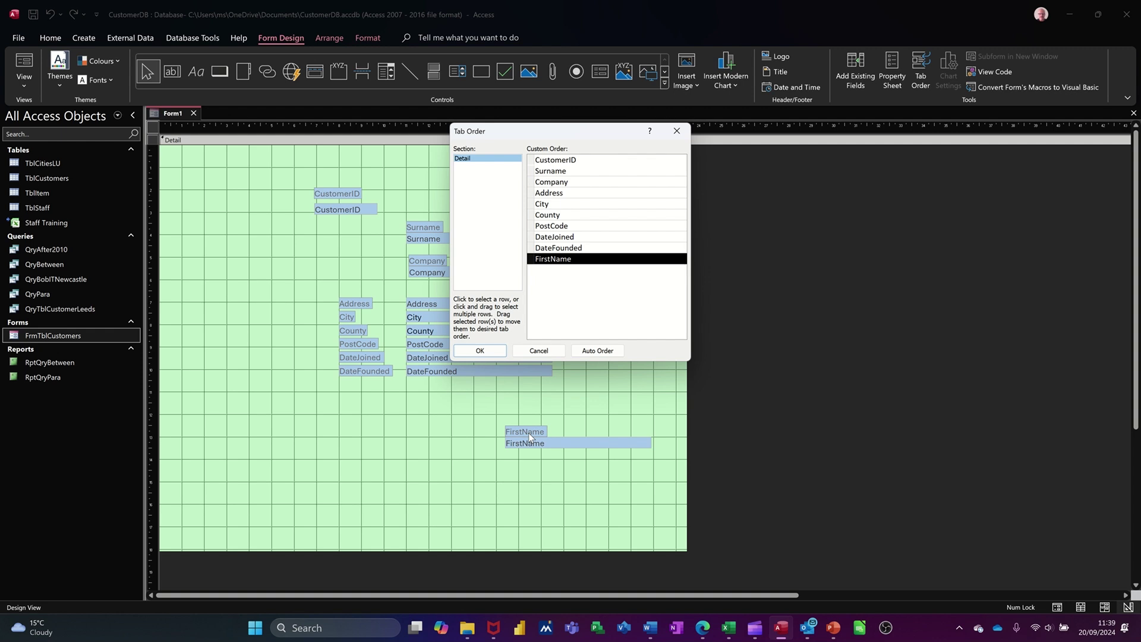
pyautogui.click(537, 353)
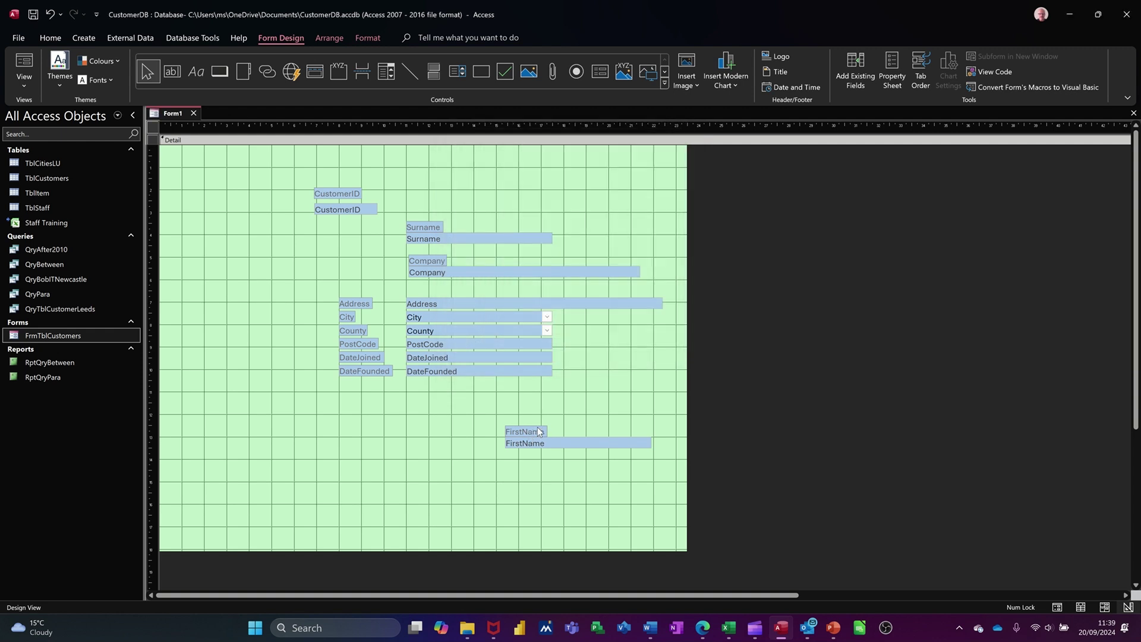
pyautogui.moveTo(538, 433); pyautogui.dragTo(438, 202)
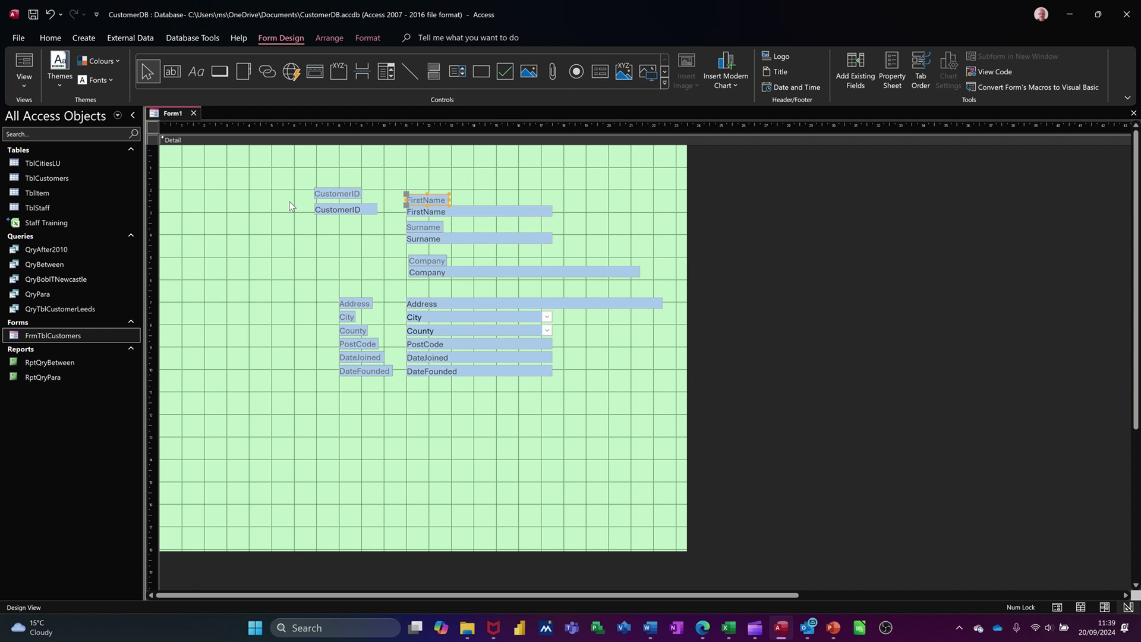
# Step: Select all the customer field controls and labels and apply a Stacked layout
pyautogui.moveTo(292, 176); pyautogui.dragTo(675, 402)
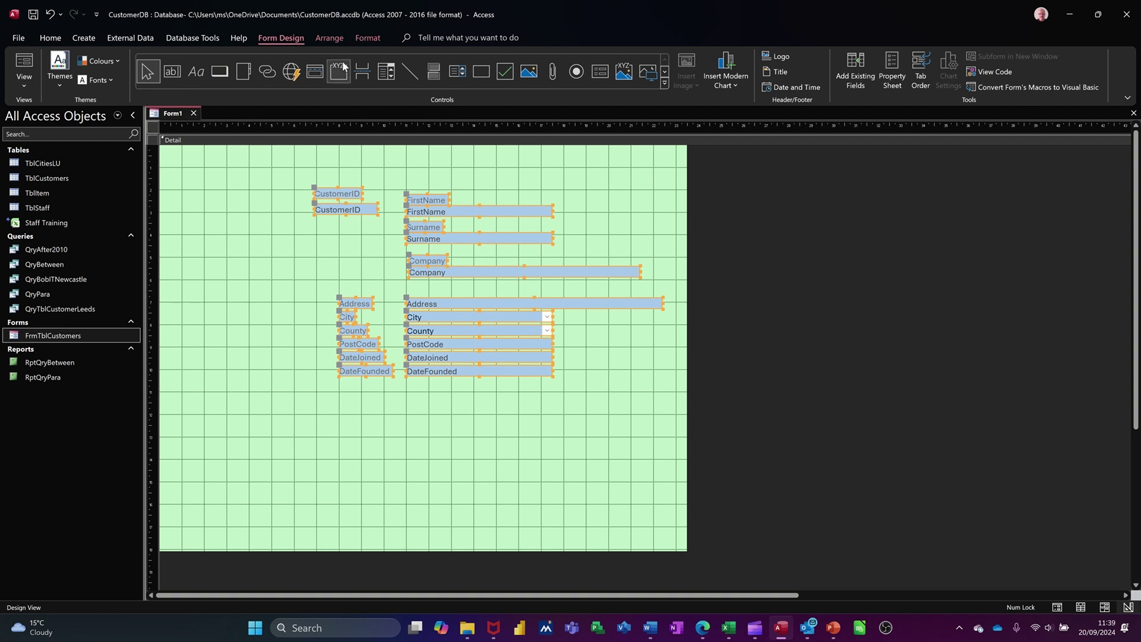
pyautogui.click(326, 37)
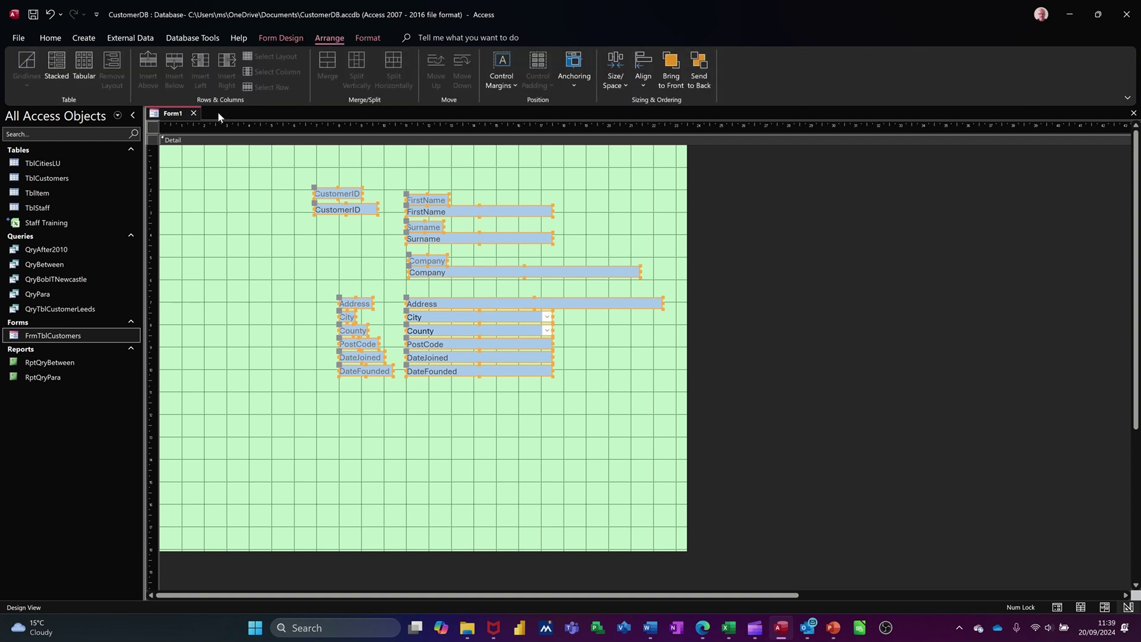
pyautogui.click(56, 65)
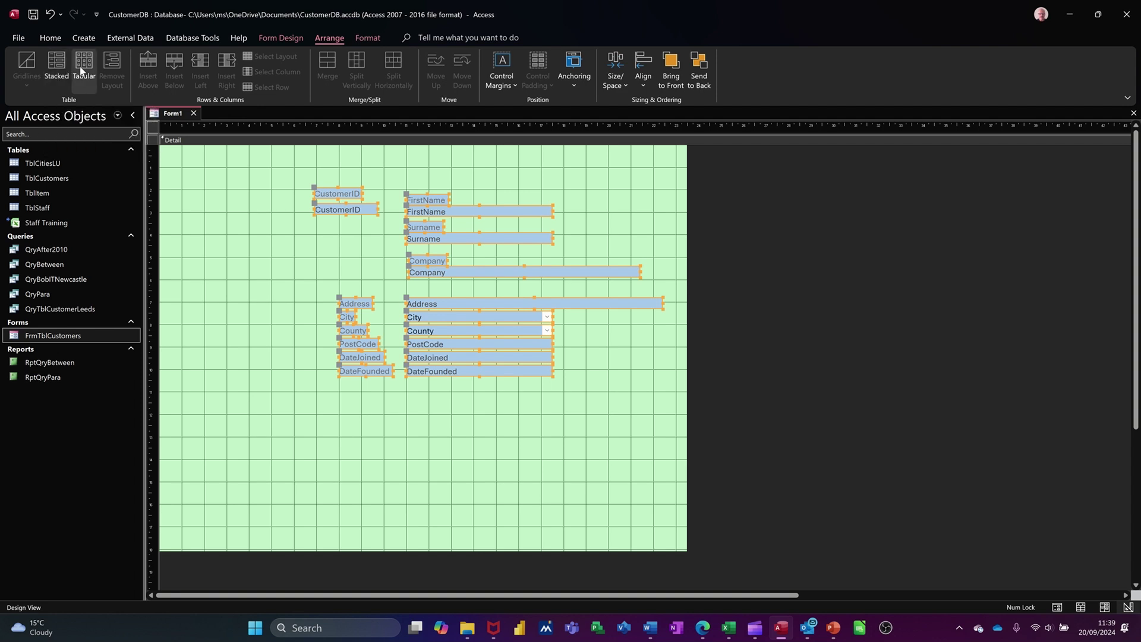
pyautogui.click(50, 64)
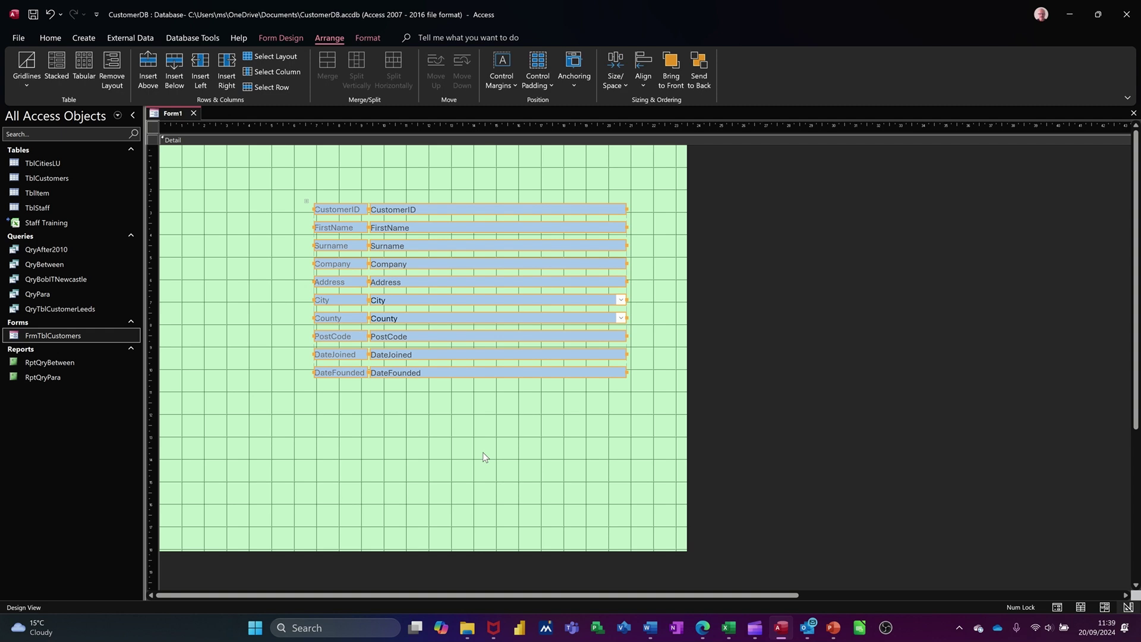
# Step: Remove the stacked layout and undo back to the scattered field positions
pyautogui.click(83, 37)
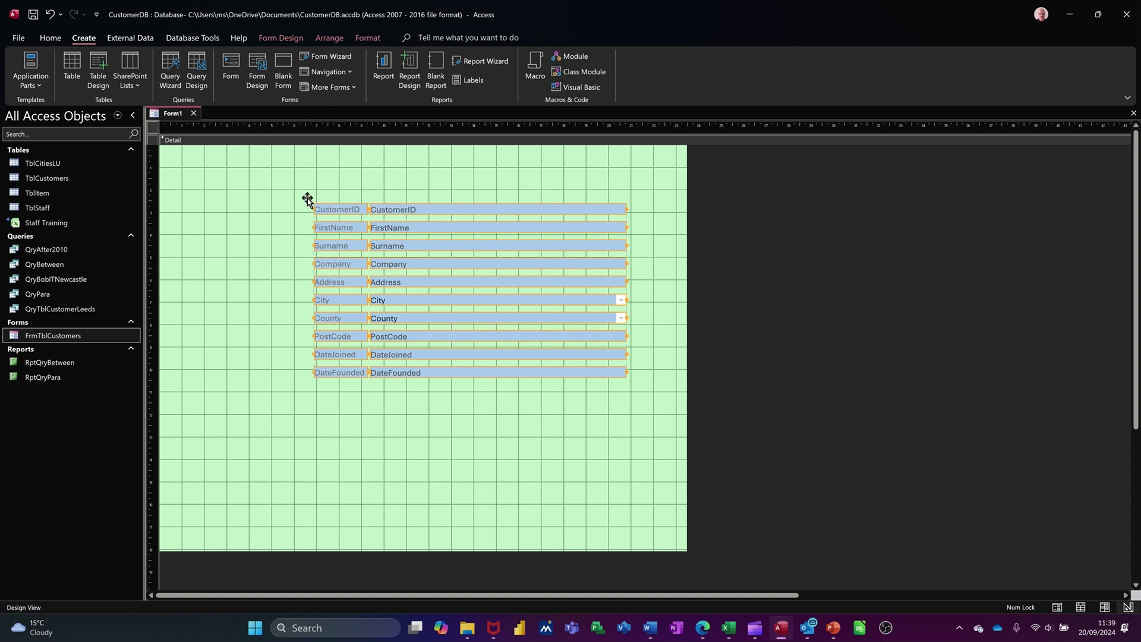
pyautogui.click(269, 39)
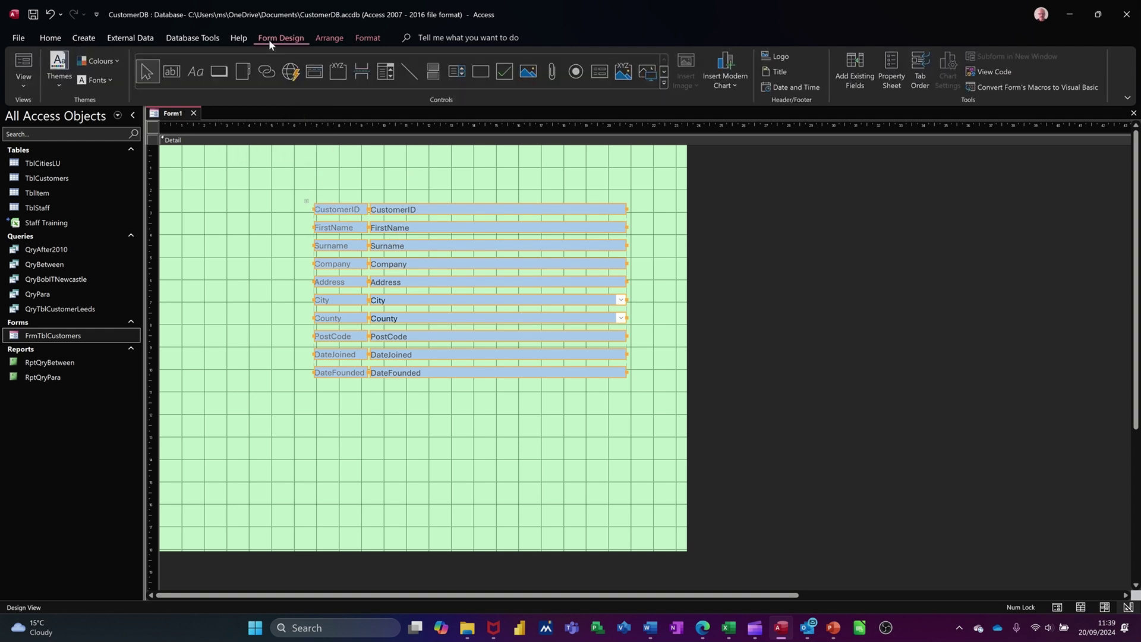
pyautogui.click(329, 39)
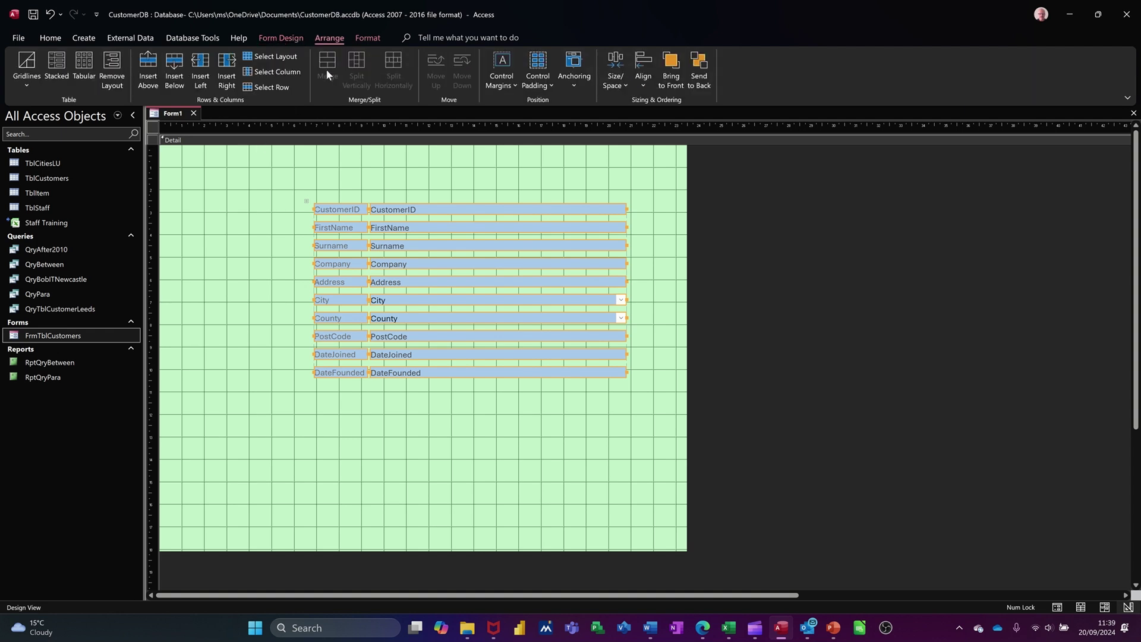
pyautogui.click(115, 70)
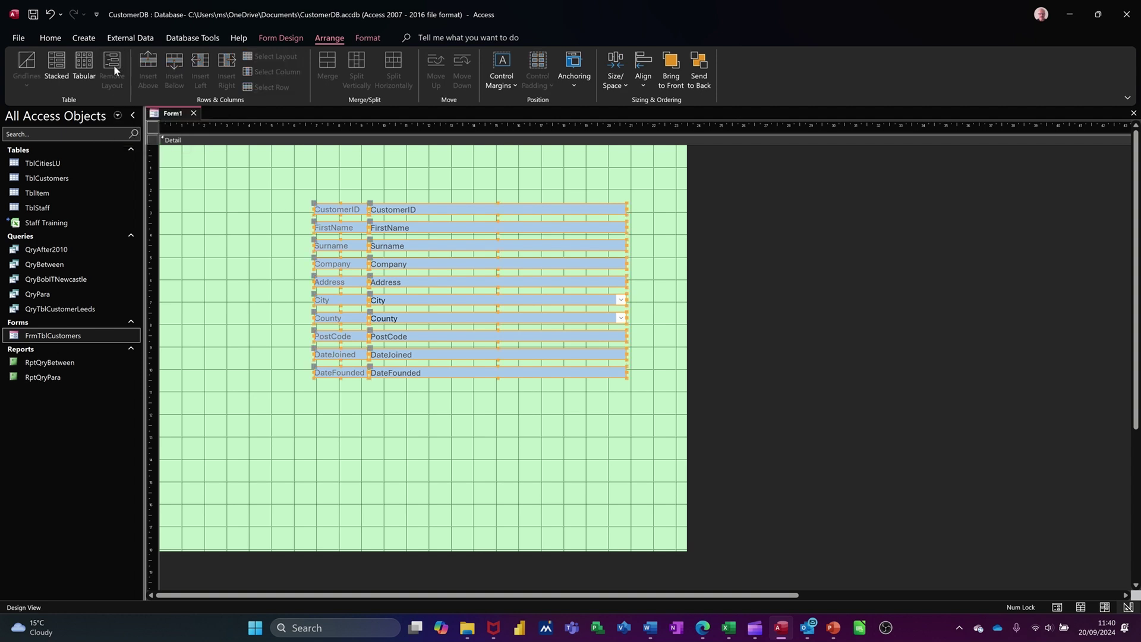
pyautogui.click(492, 195)
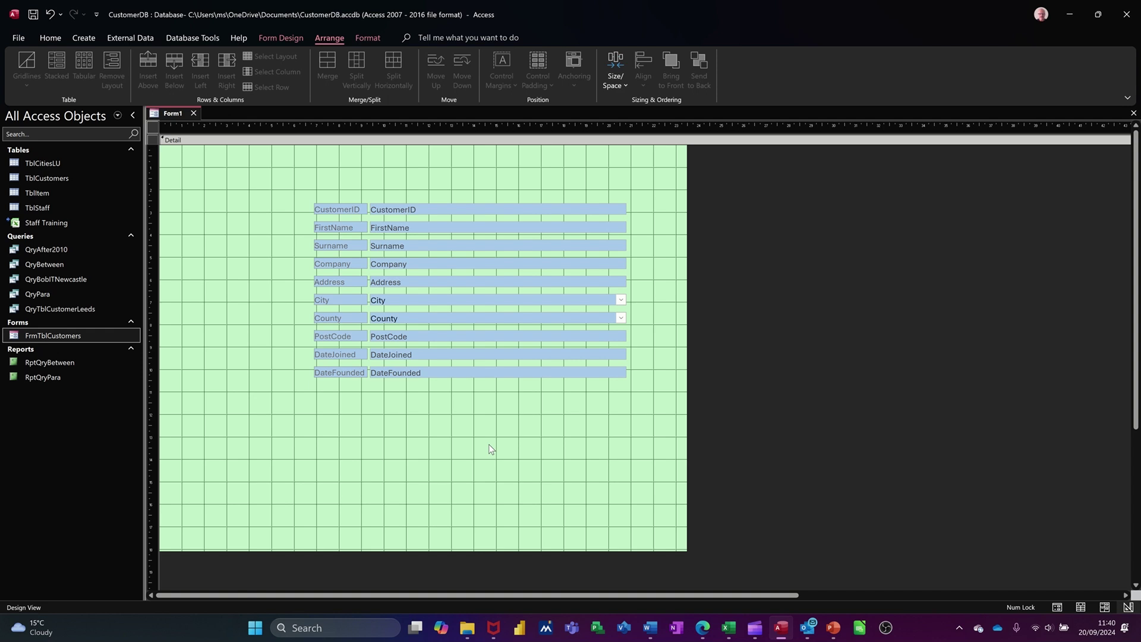
pyautogui.hotkey('ctrl', 'z')
pyautogui.hotkey('ctrl', 'z')
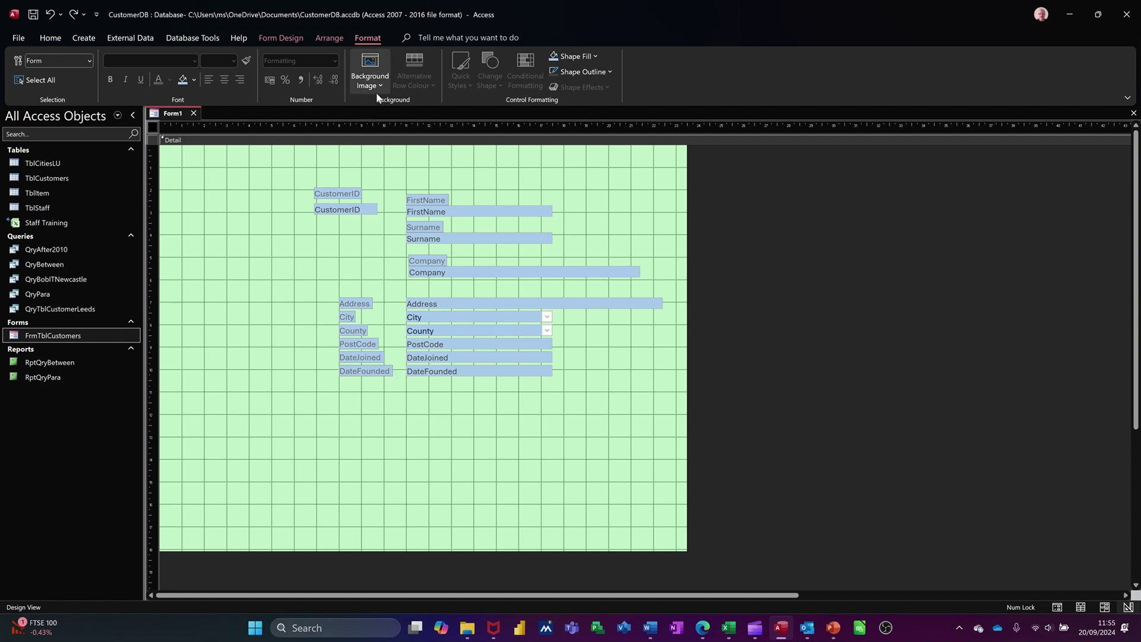
# Step: Insert the Battle_of_Waterloo greys image in a frame below the fields, on the left
pyautogui.click(293, 42)
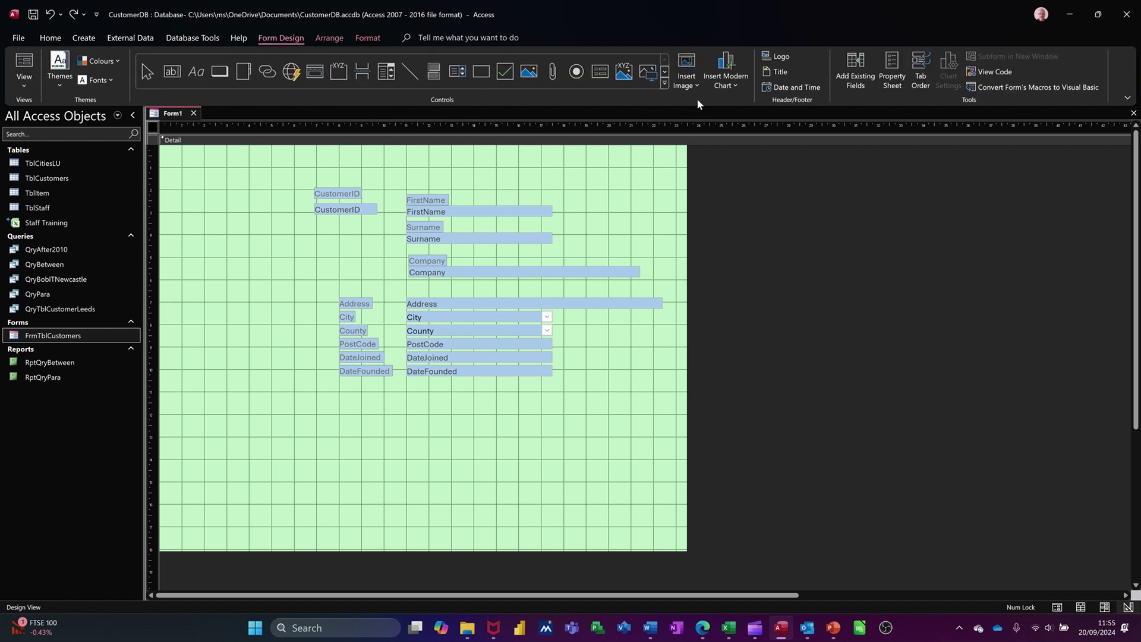
pyautogui.click(690, 82)
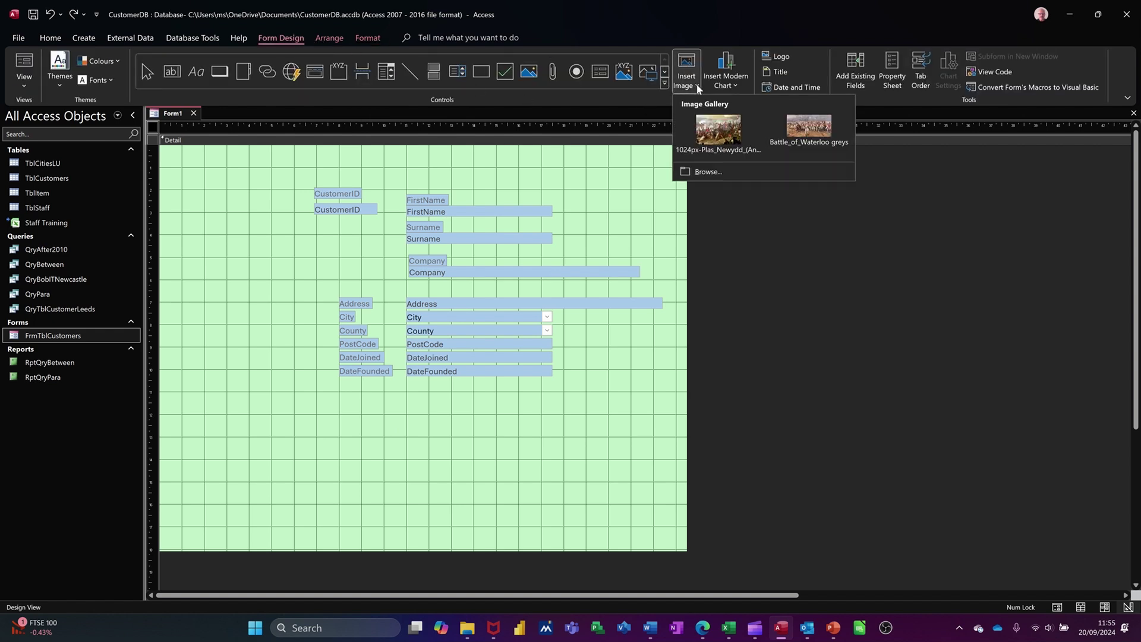
pyautogui.click(797, 128)
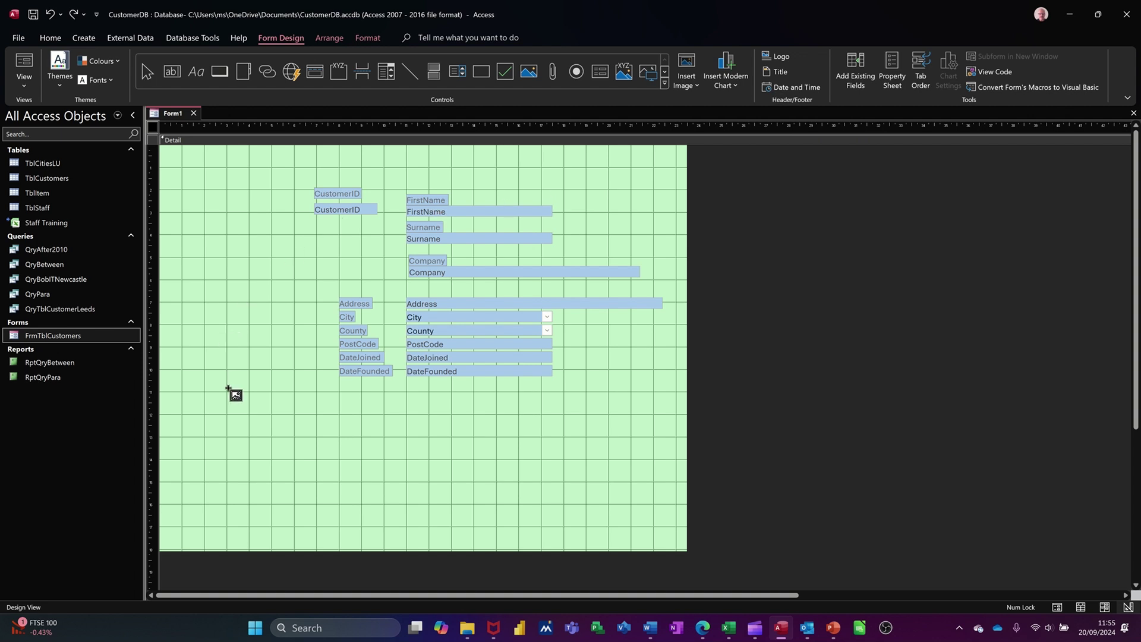
pyautogui.moveTo(206, 387); pyautogui.dragTo(425, 504)
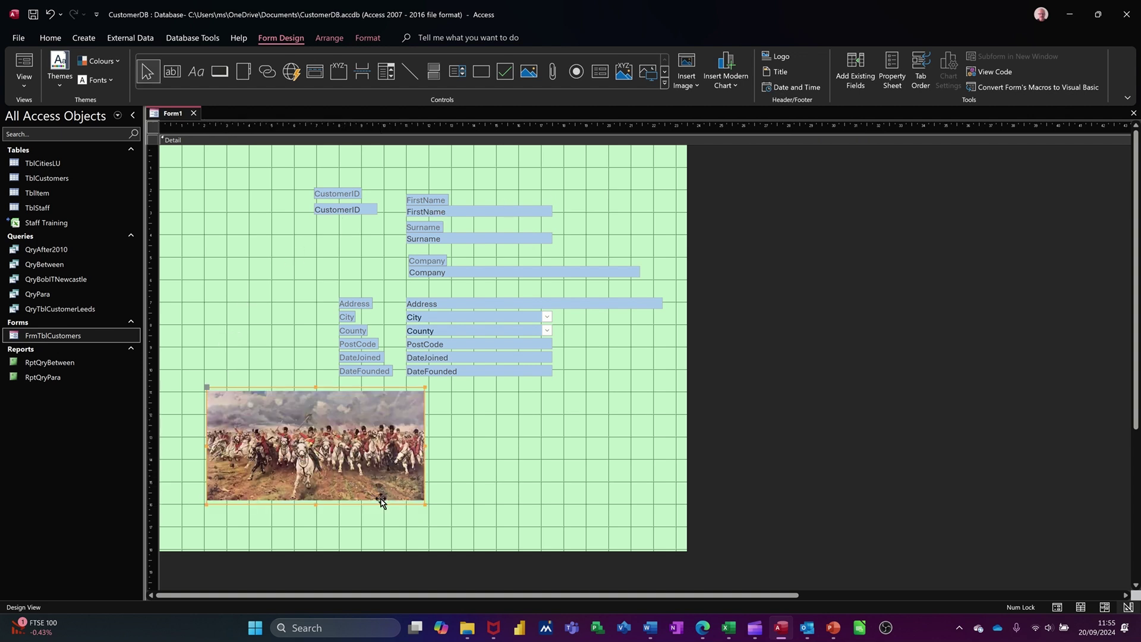
# Step: Move the Waterloo picture to the bottom centre, checking it in Form View before and after
pyautogui.click(25, 64)
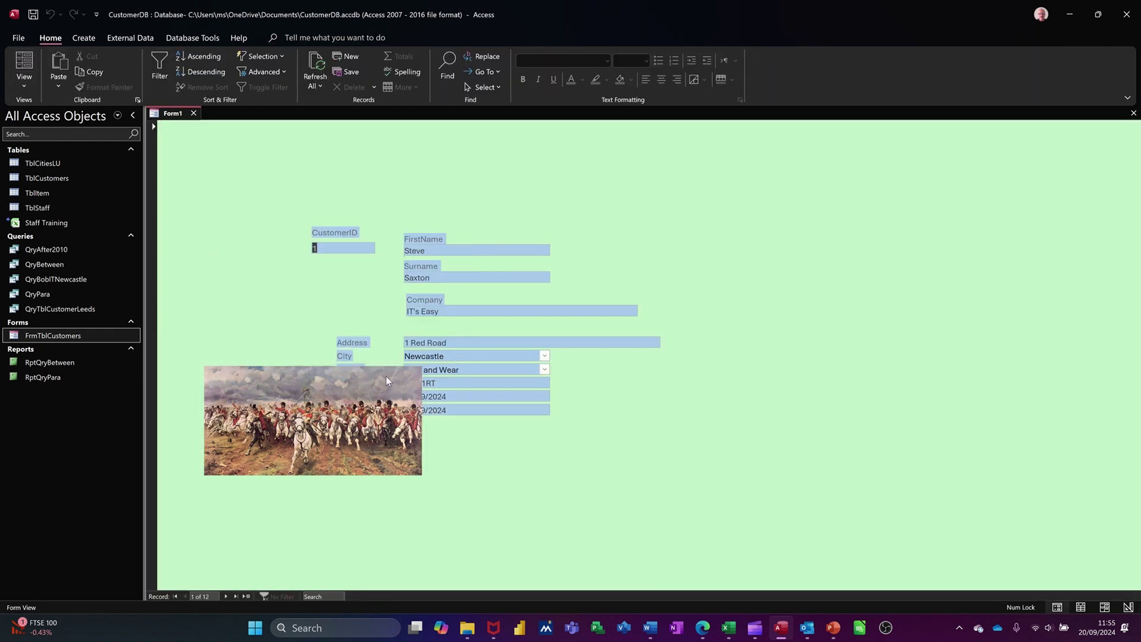
pyautogui.click(28, 87)
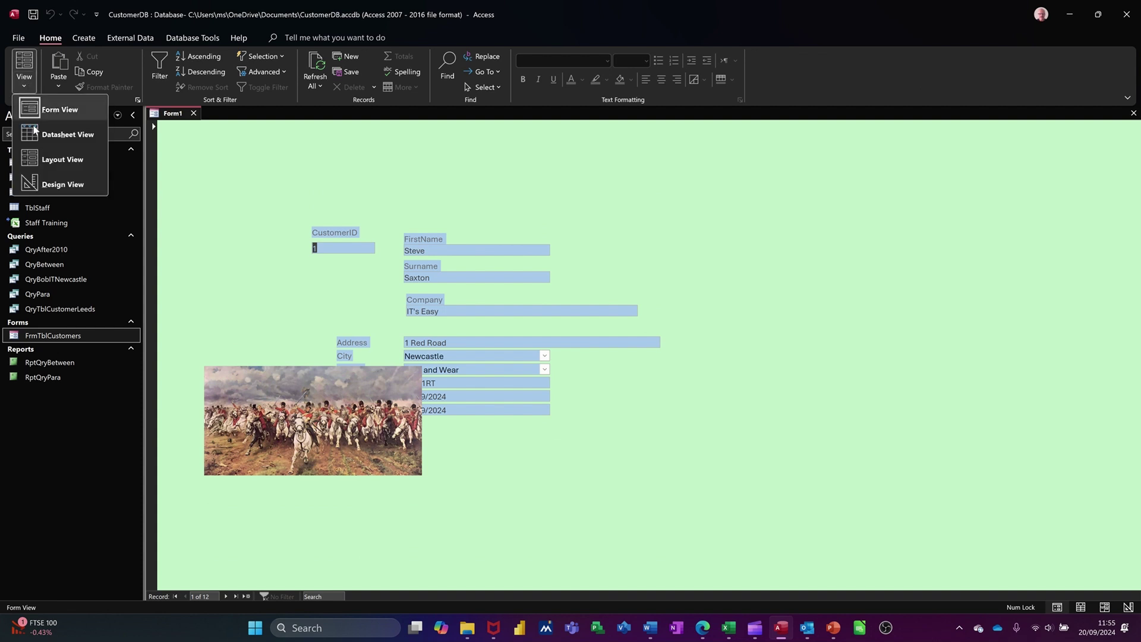
pyautogui.click(49, 186)
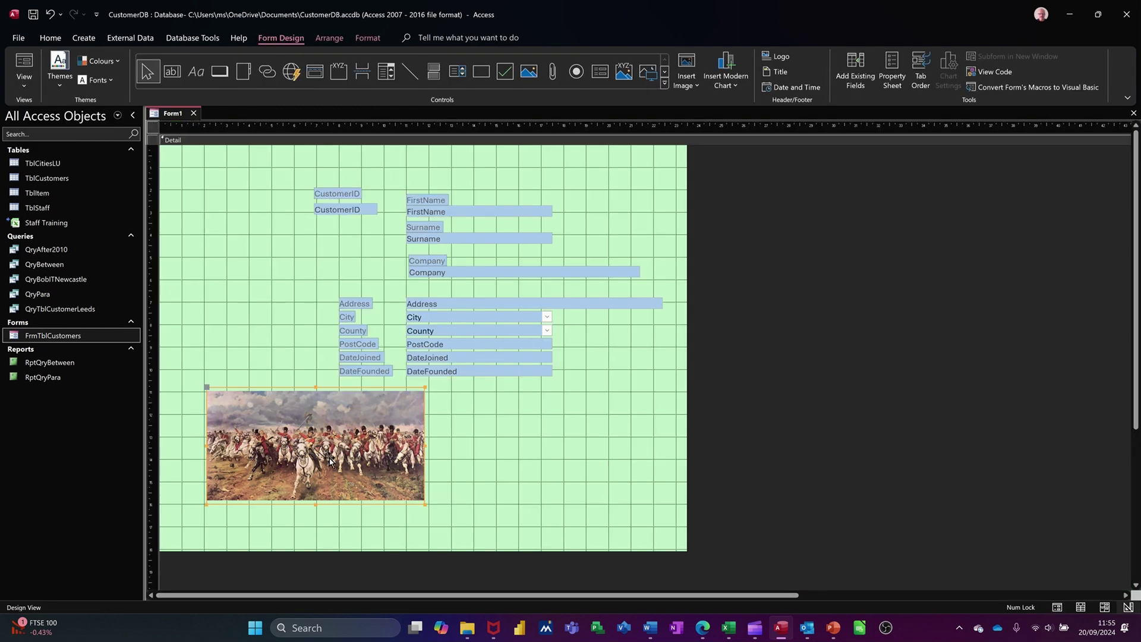
pyautogui.moveTo(355, 465); pyautogui.dragTo(493, 529)
pyautogui.click(26, 66)
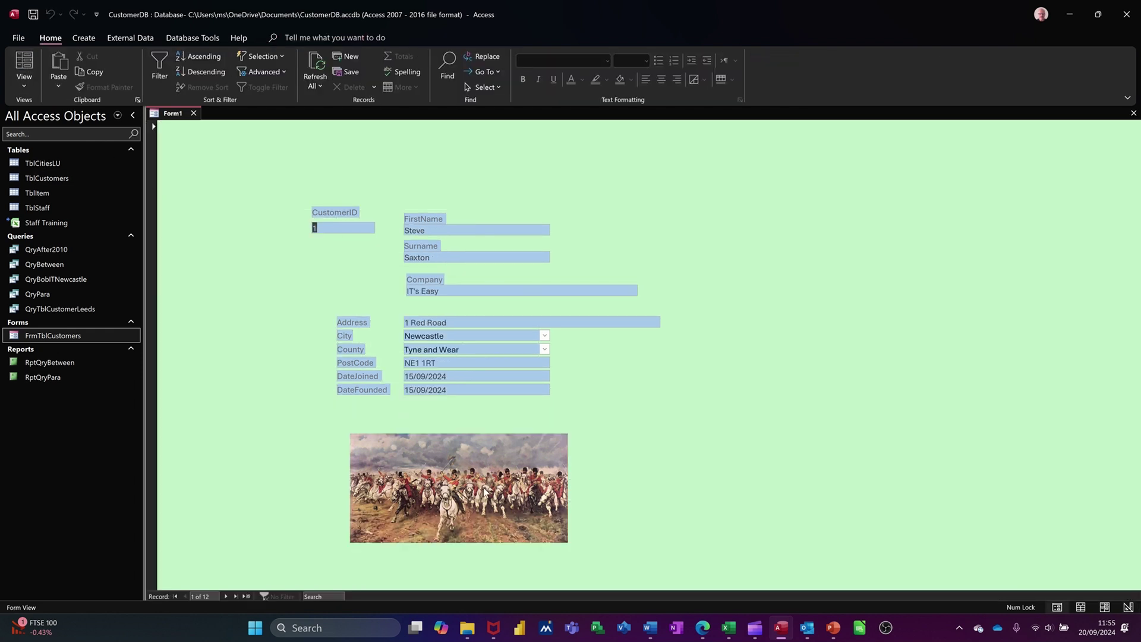
pyautogui.click(26, 88)
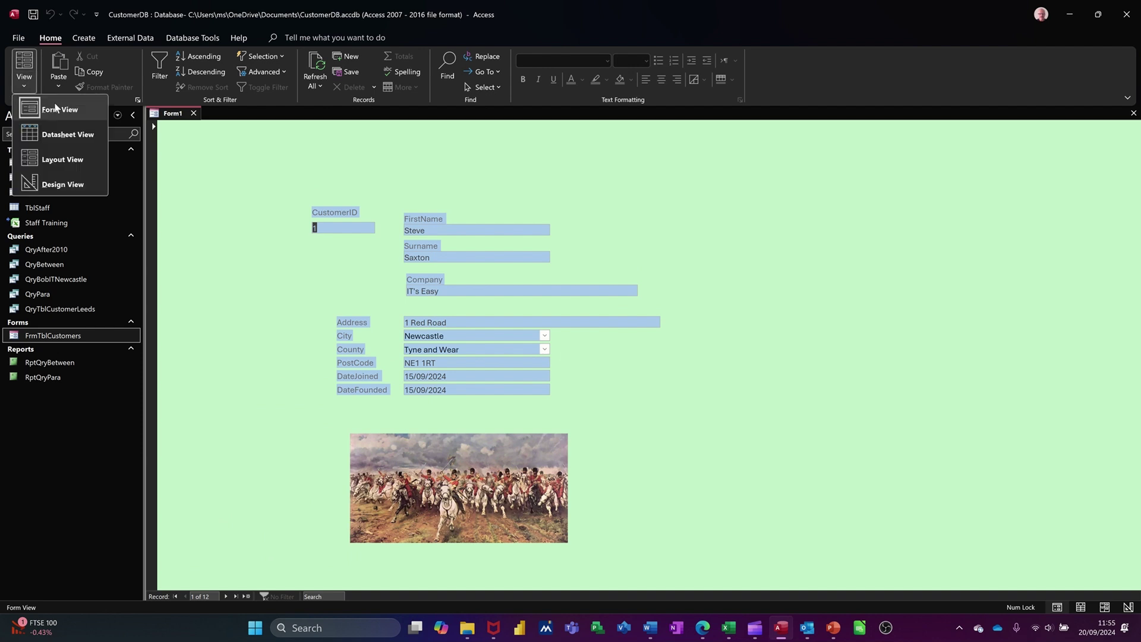
pyautogui.click(62, 185)
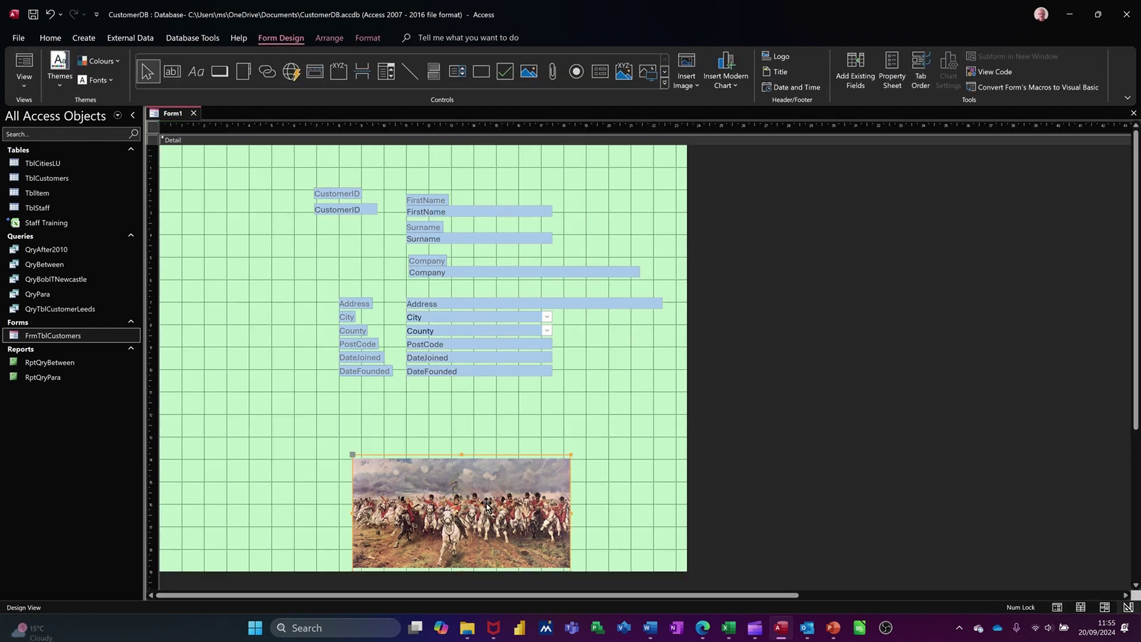
# Step: Delete the picture and set Battle_of_Waterloo greys as the form's background image
pyautogui.press('Delete')
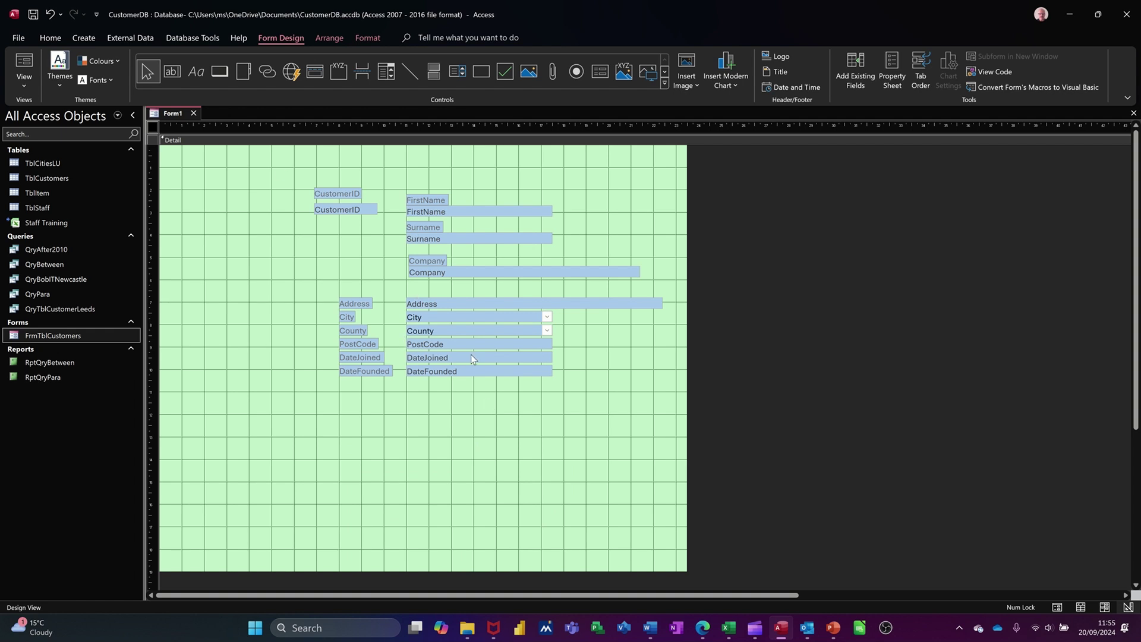
pyautogui.click(363, 40)
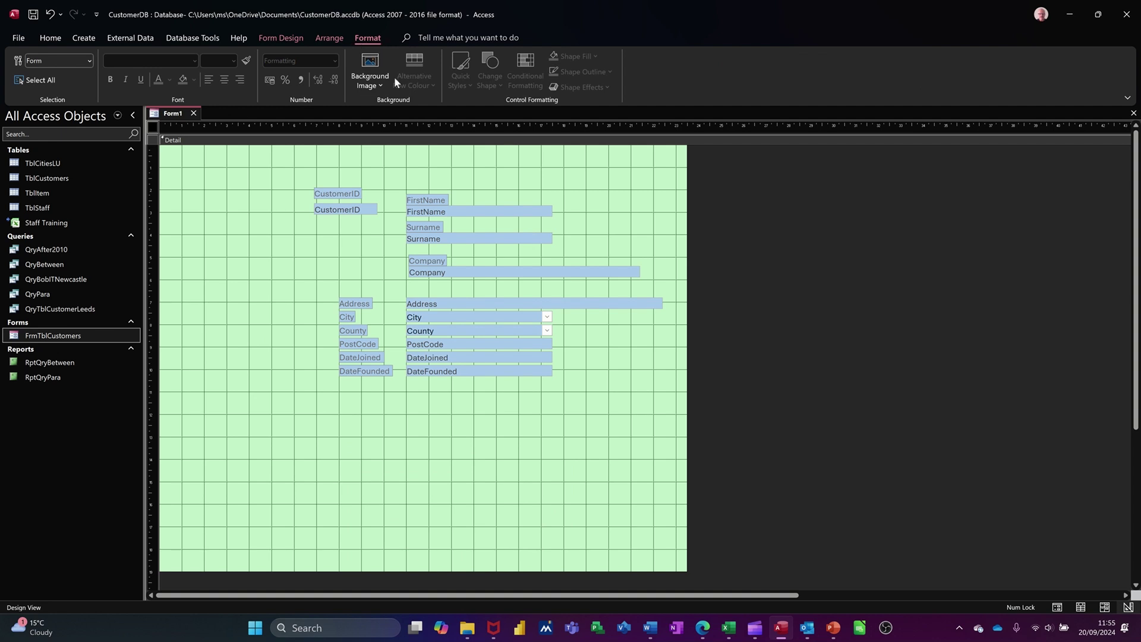
pyautogui.click(374, 87)
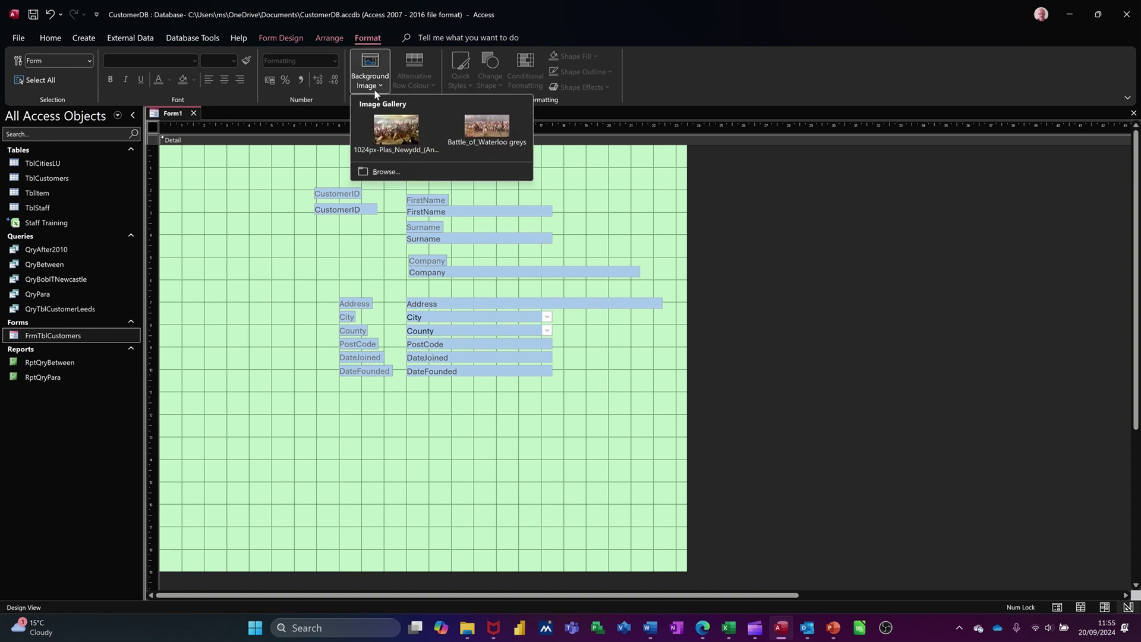
pyautogui.click(483, 128)
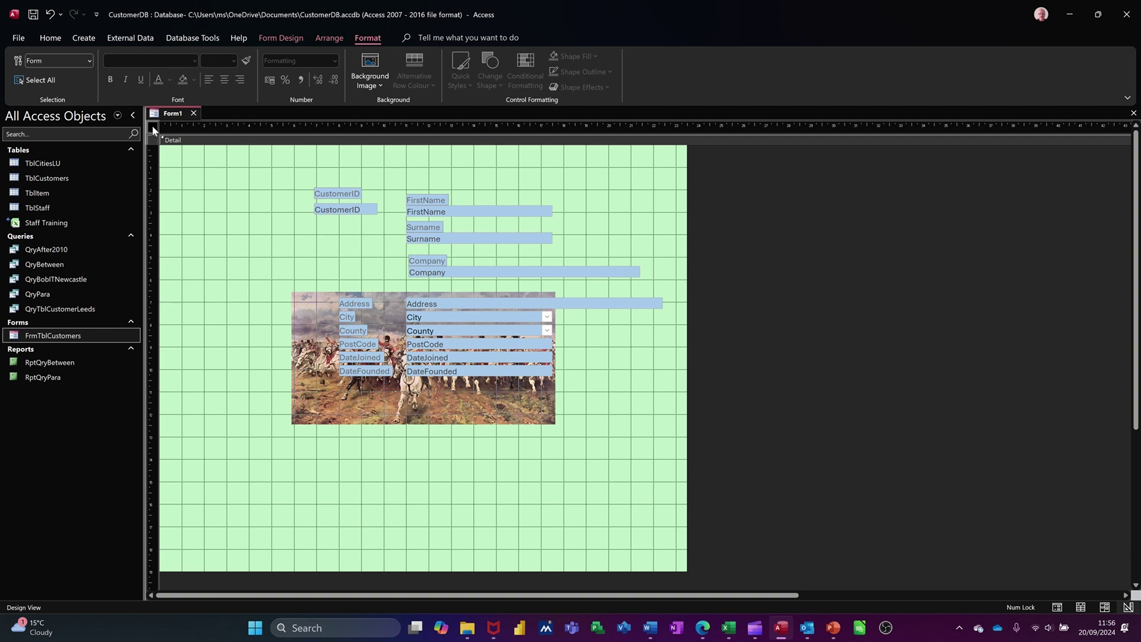
# Step: Set the form's Picture Size Mode property to Stretch
pyautogui.click(272, 38)
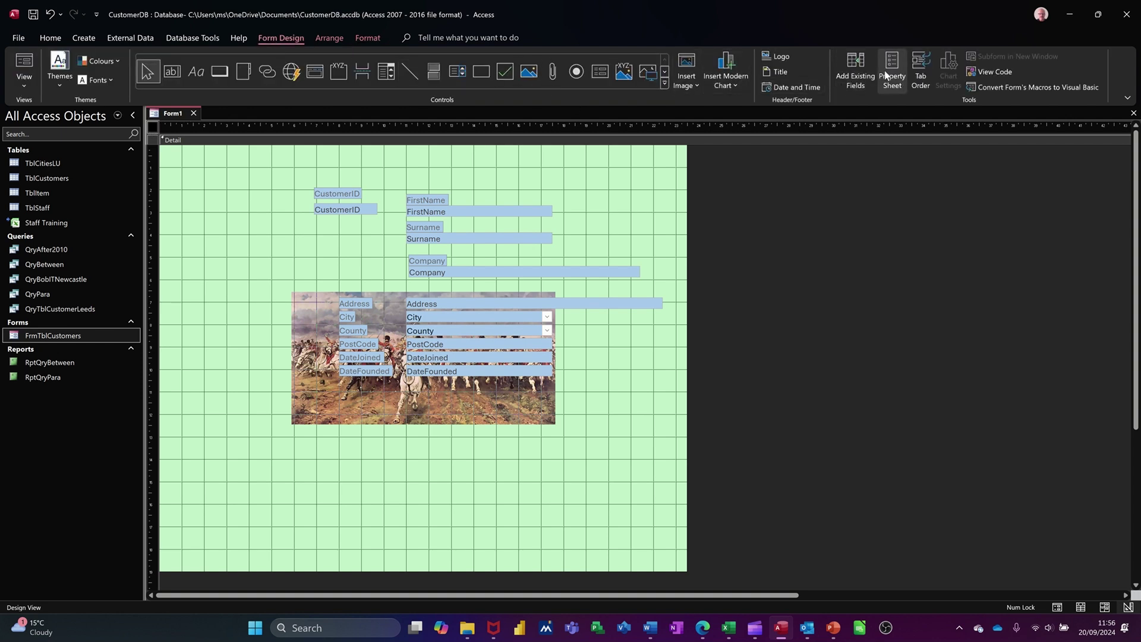
pyautogui.click(890, 77)
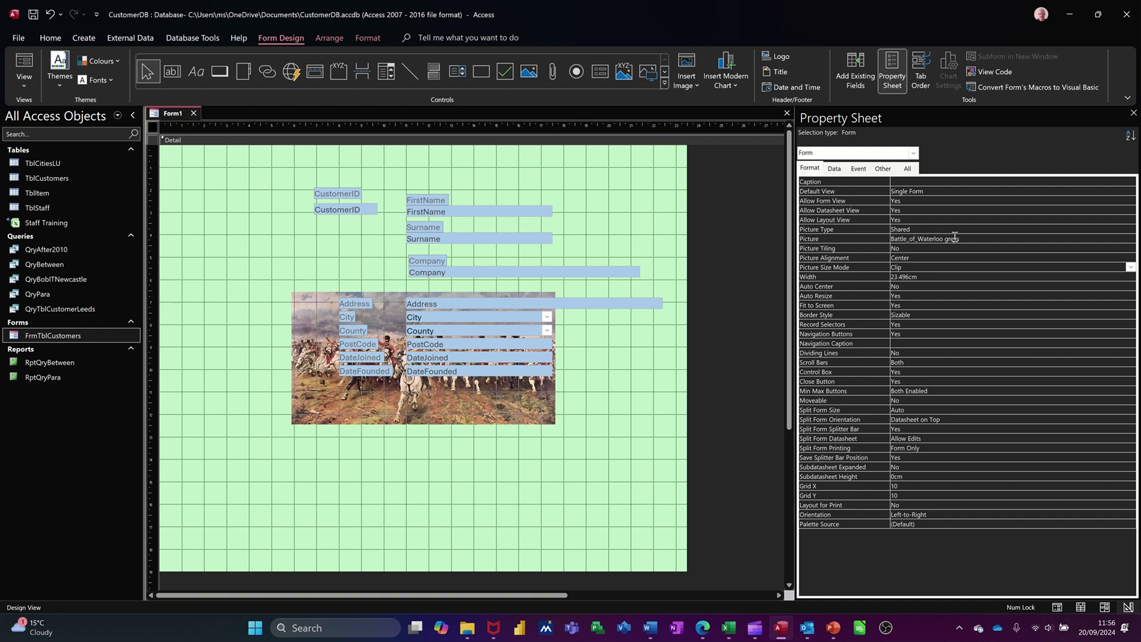
pyautogui.click(915, 268)
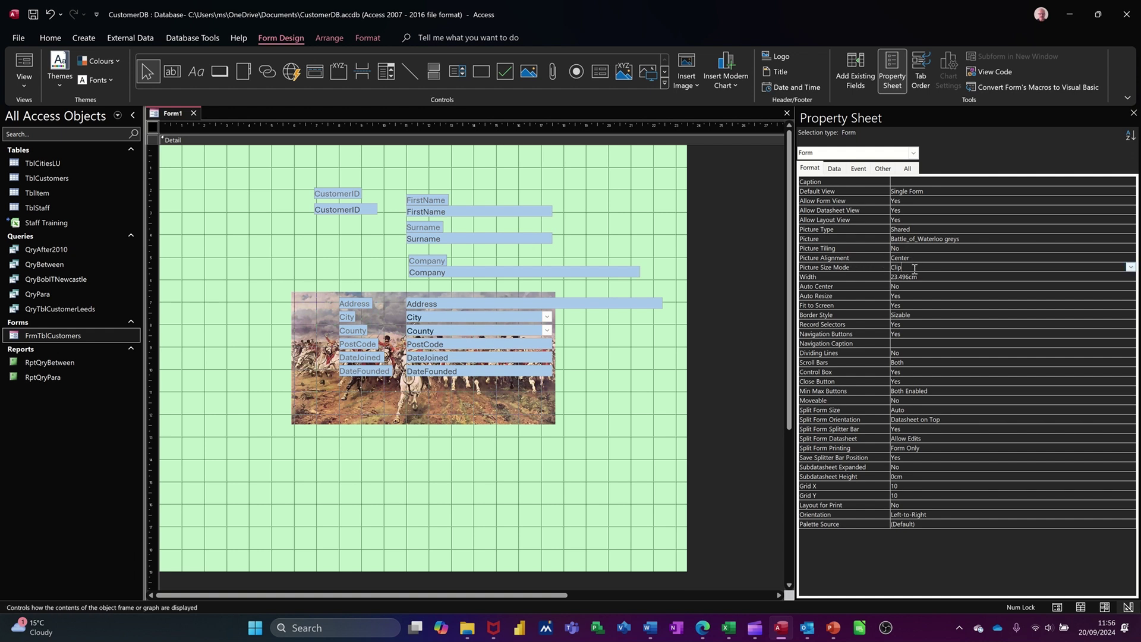
pyautogui.click(1131, 267)
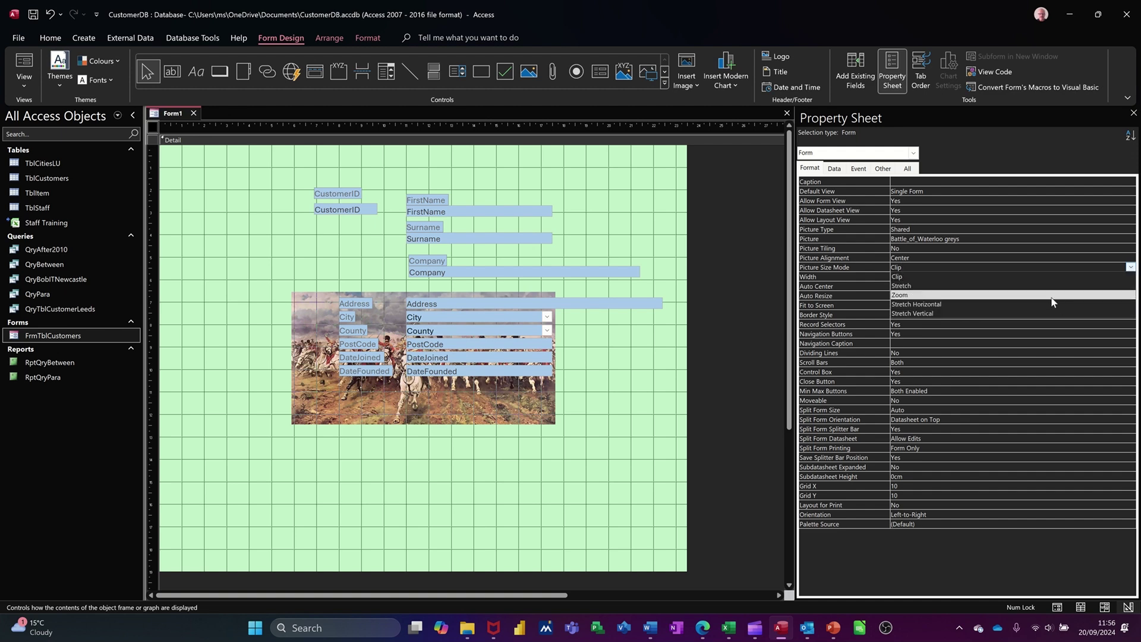
pyautogui.click(1032, 287)
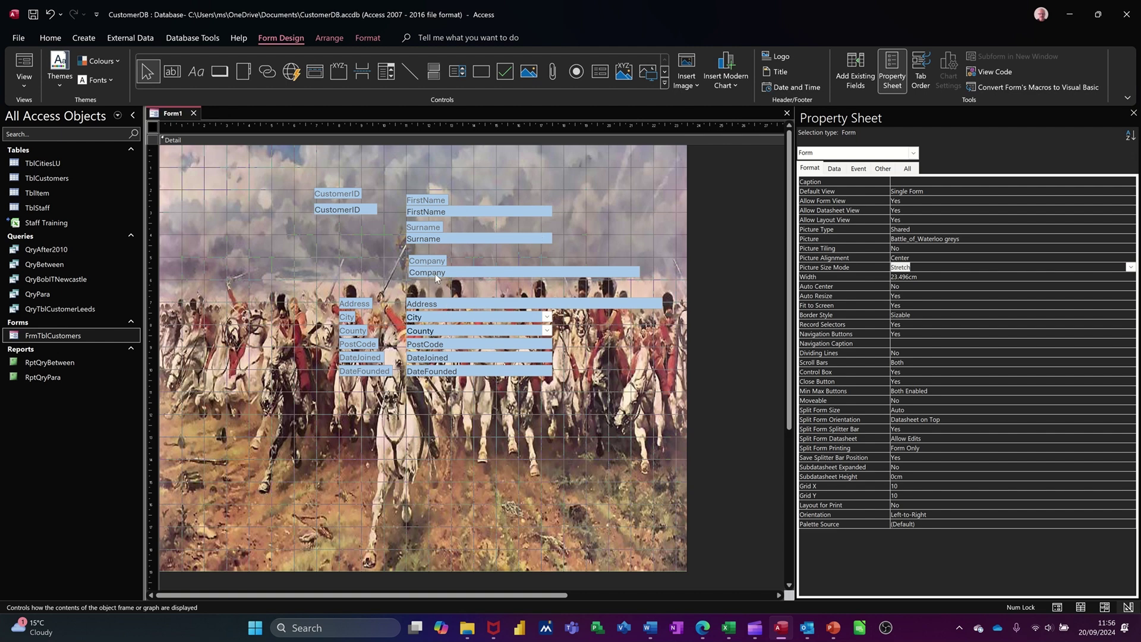
pyautogui.click(1133, 113)
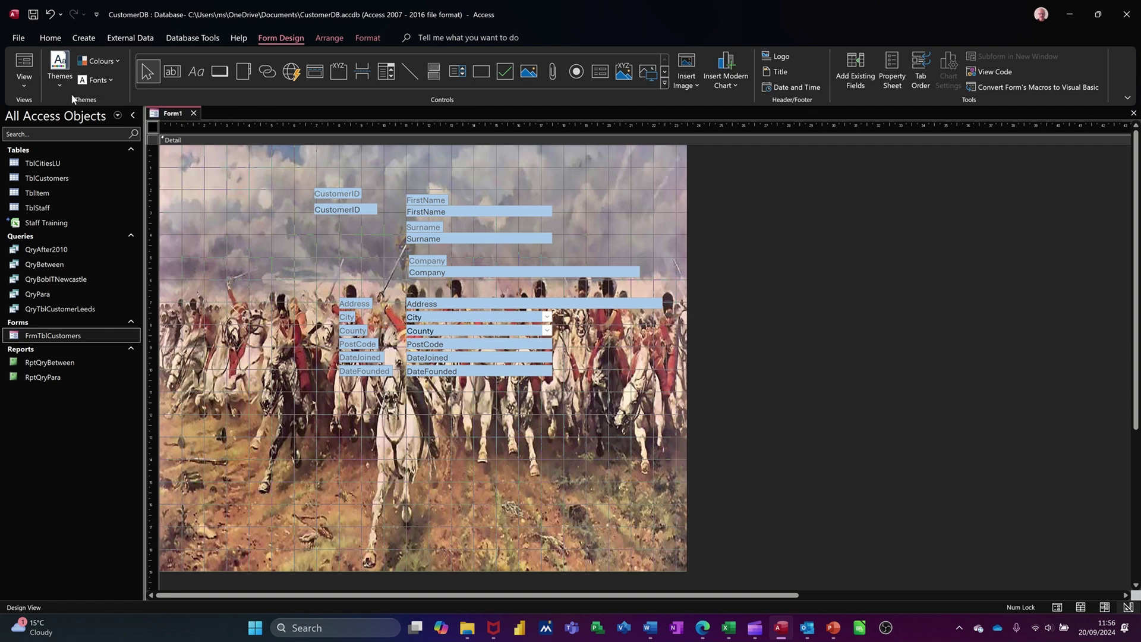
# Step: Preview the stretched background, then undo both the stretch and the background image
pyautogui.click(27, 61)
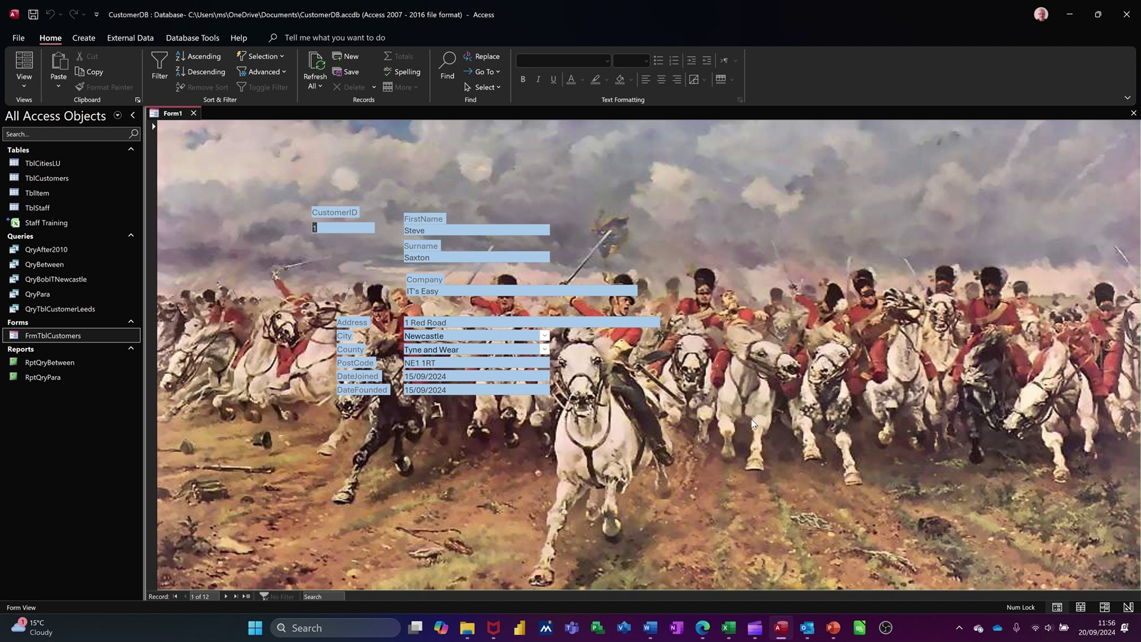
pyautogui.click(25, 89)
pyautogui.click(66, 182)
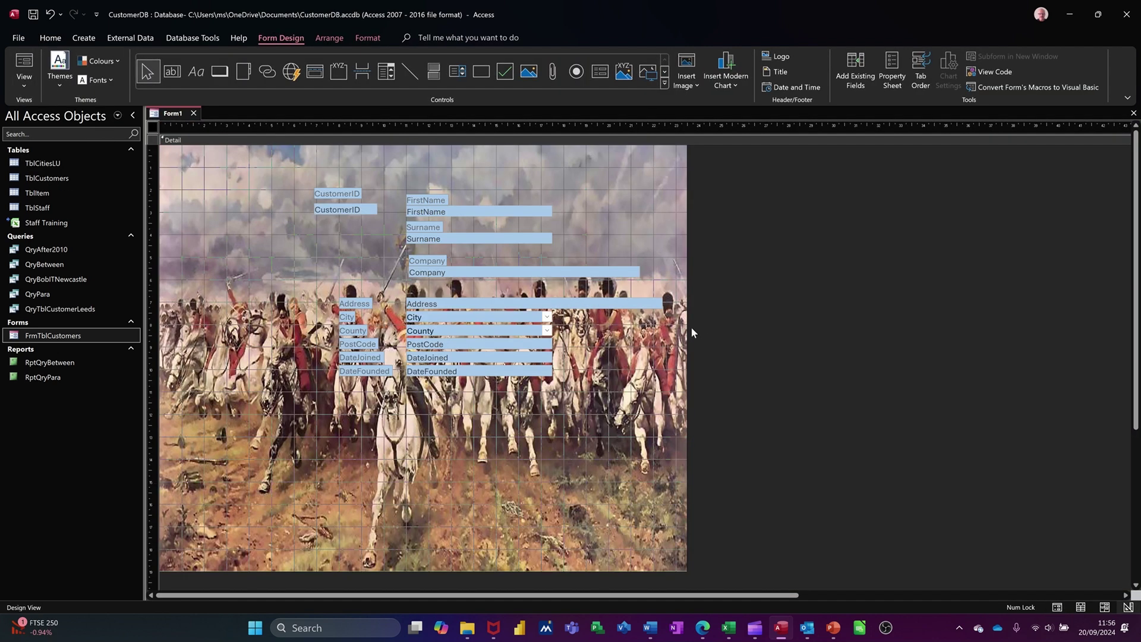
pyautogui.hotkey('ctrl', 'z')
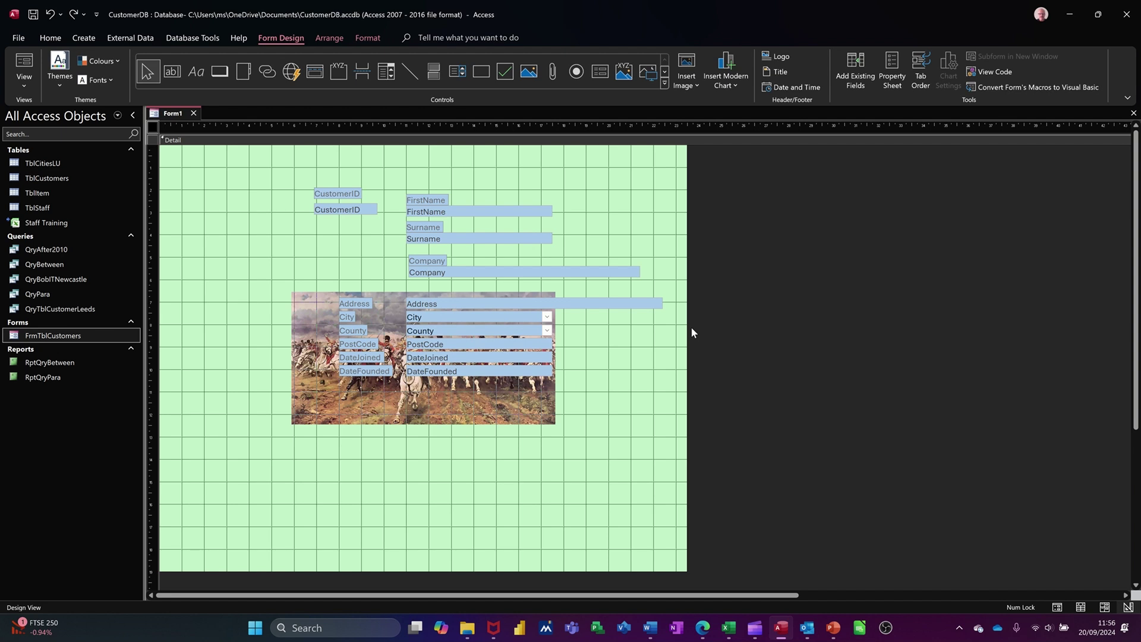
pyautogui.hotkey('ctrl', 'z')
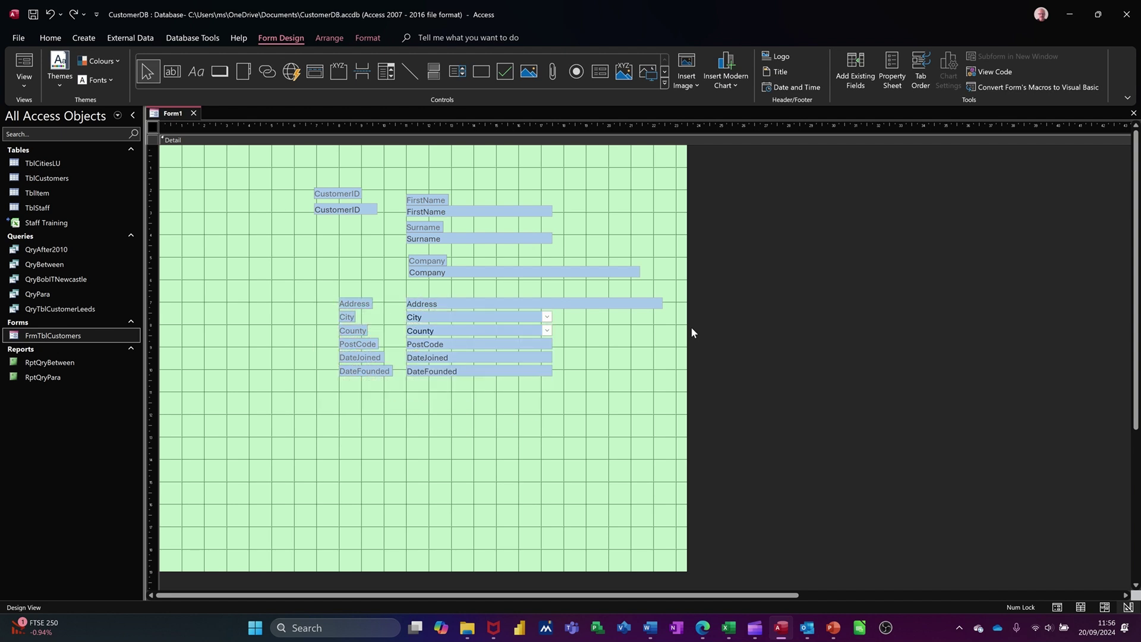
# Step: Add the Battle_of_Waterloo greys picture as the form header logo
pyautogui.click(783, 57)
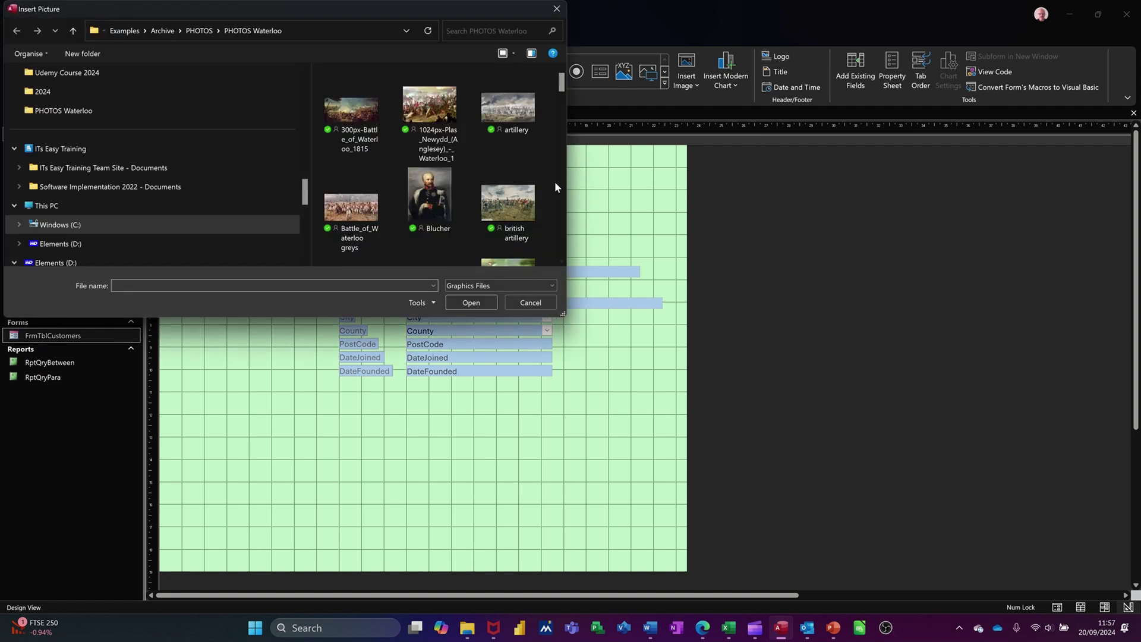
pyautogui.doubleClick(363, 210)
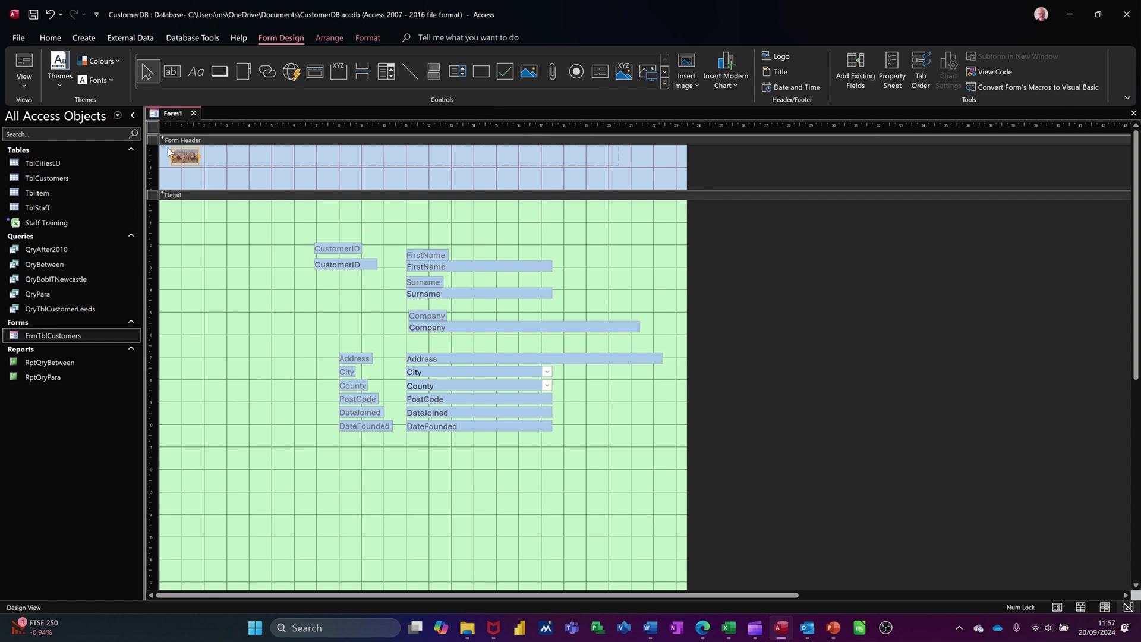
pyautogui.click(256, 158)
# Step: Add the header title 'Customer Details'
pyautogui.click(775, 72)
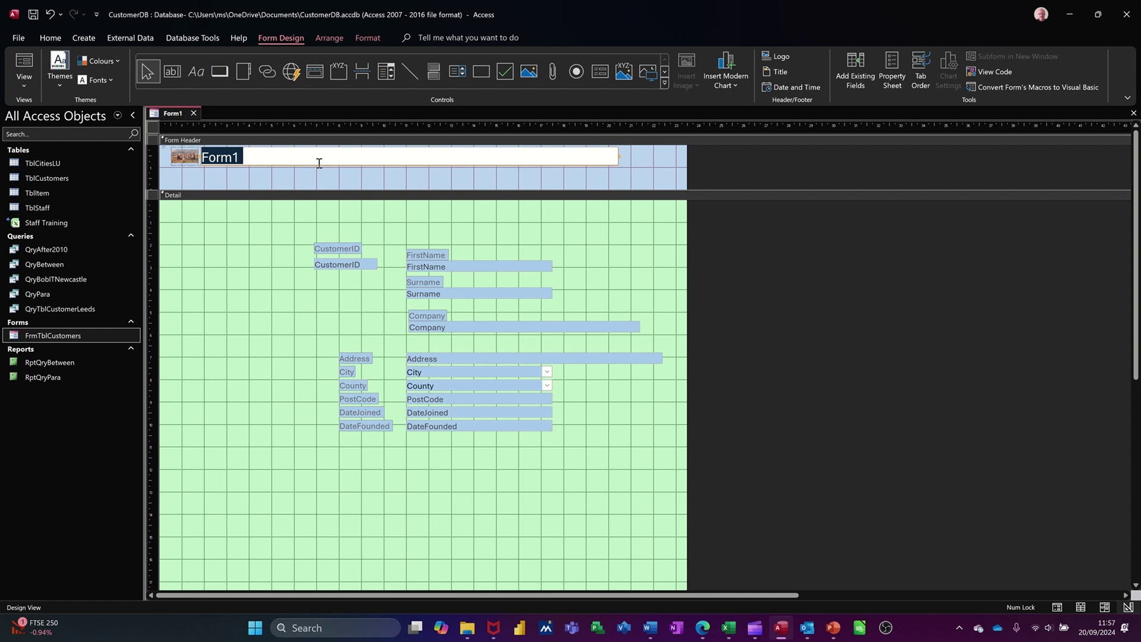
pyautogui.write('Cus')
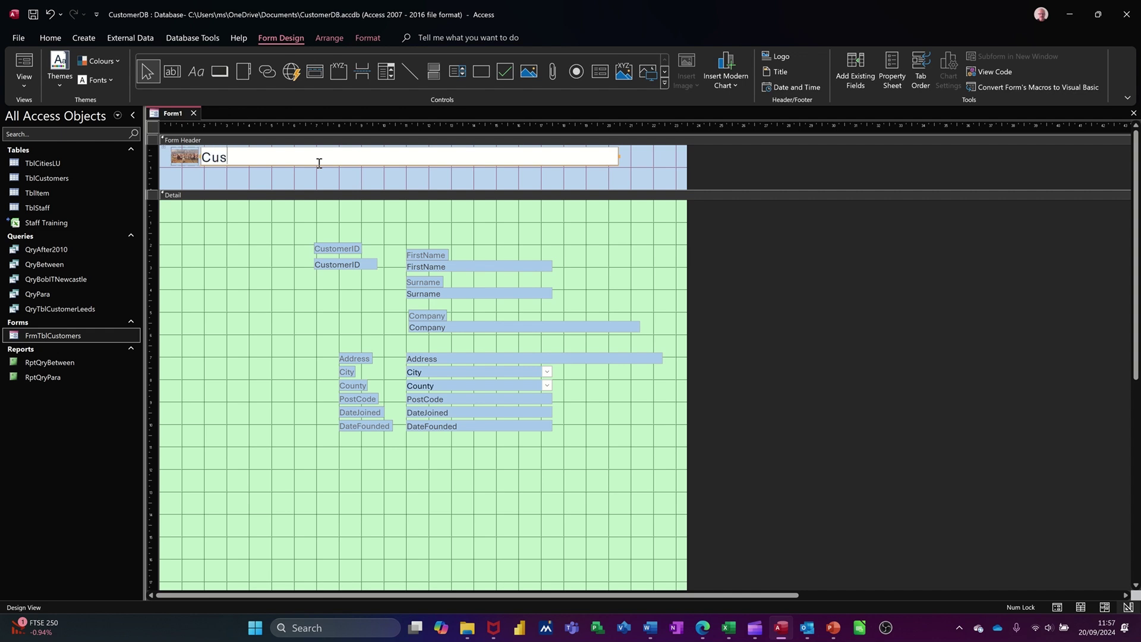
pyautogui.write('tomer Details')
pyautogui.click(290, 198)
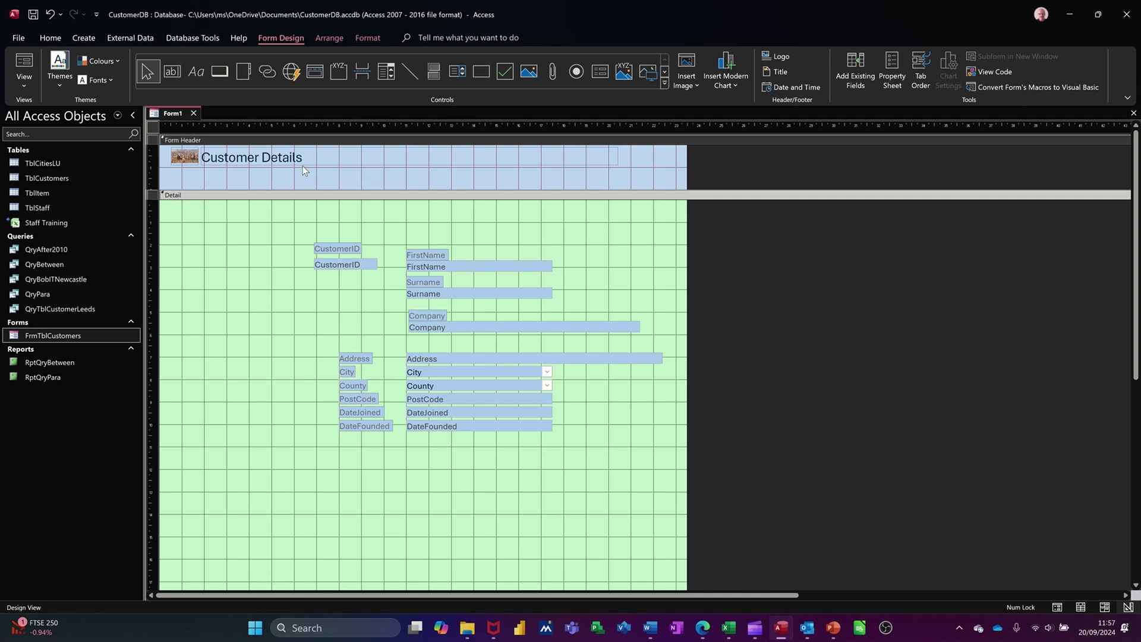
# Step: Insert the header date and time with default formats, previewing in Form View before and after
pyautogui.click(25, 62)
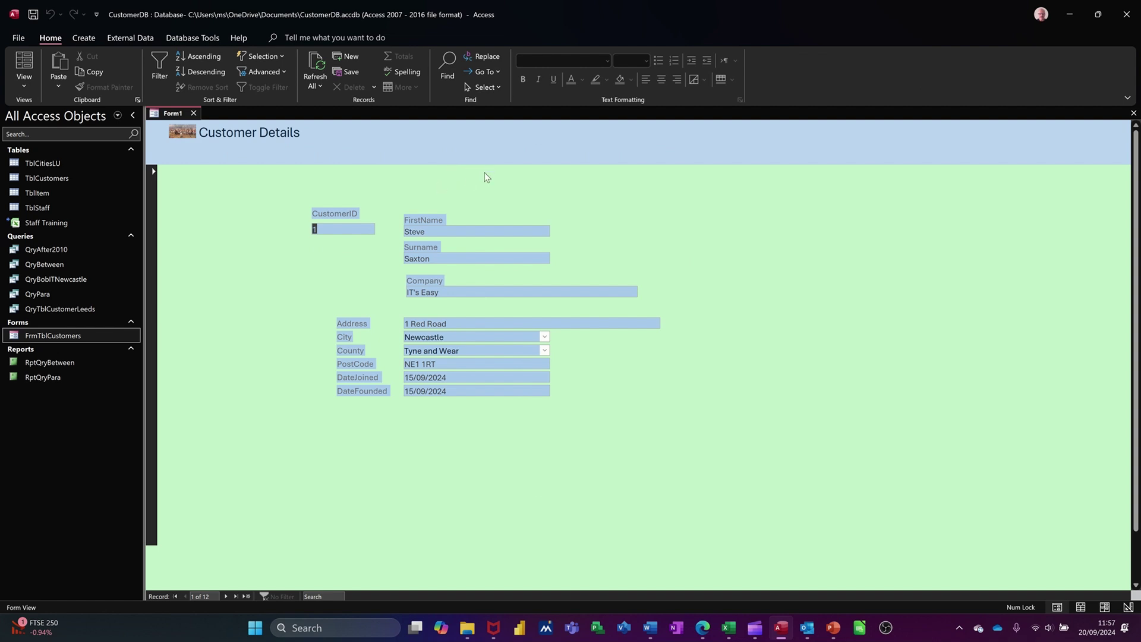
pyautogui.click(24, 82)
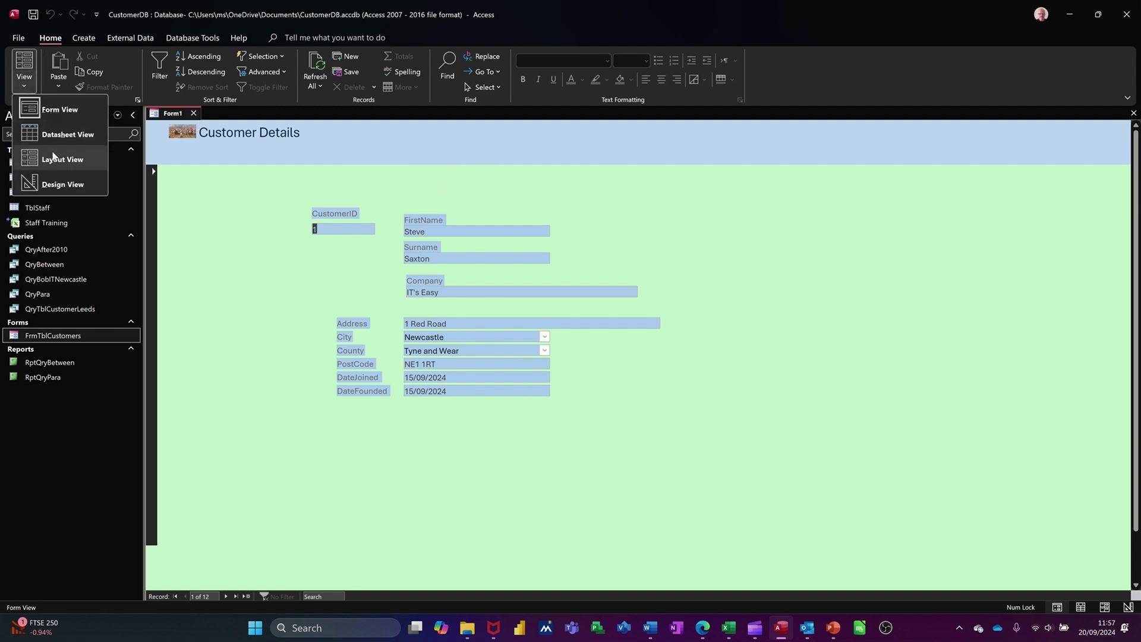
pyautogui.click(55, 185)
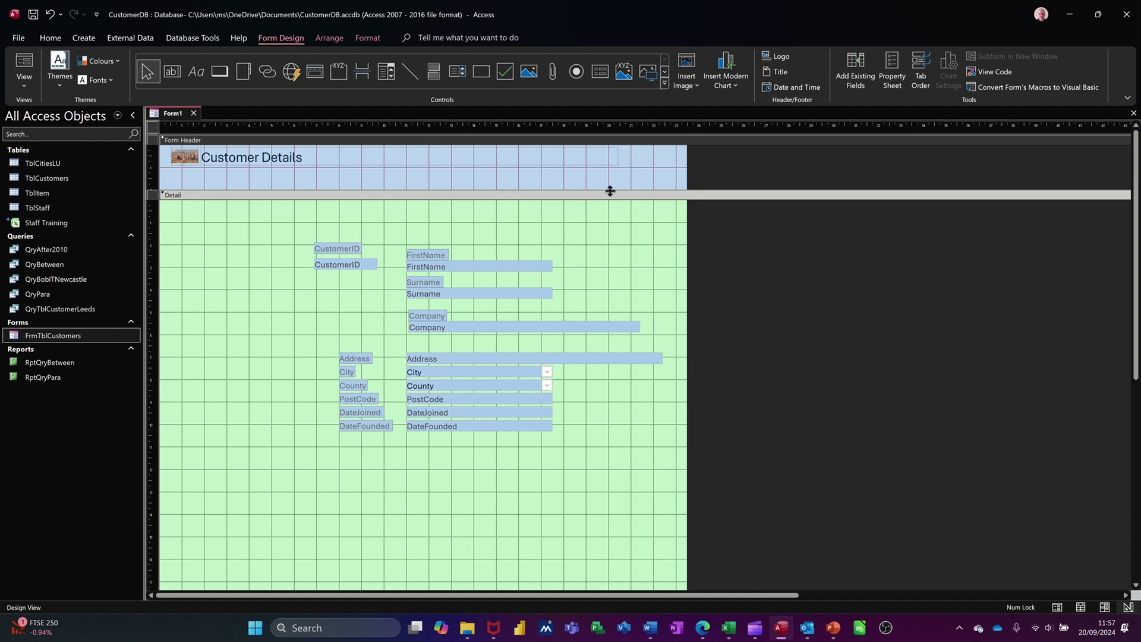
pyautogui.click(785, 87)
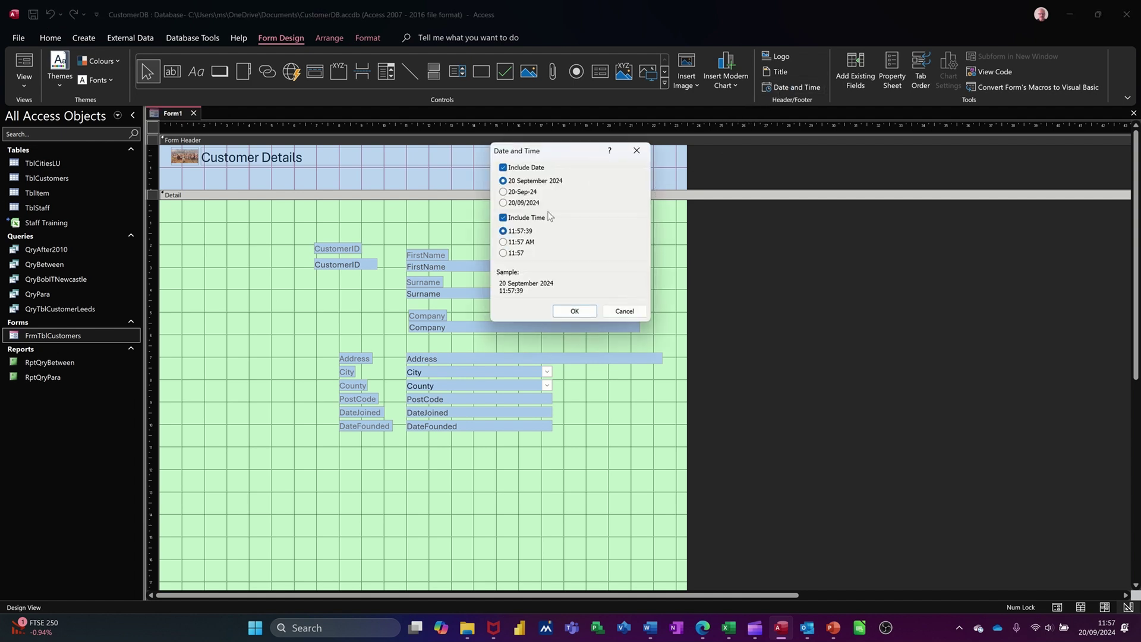
pyautogui.click(575, 314)
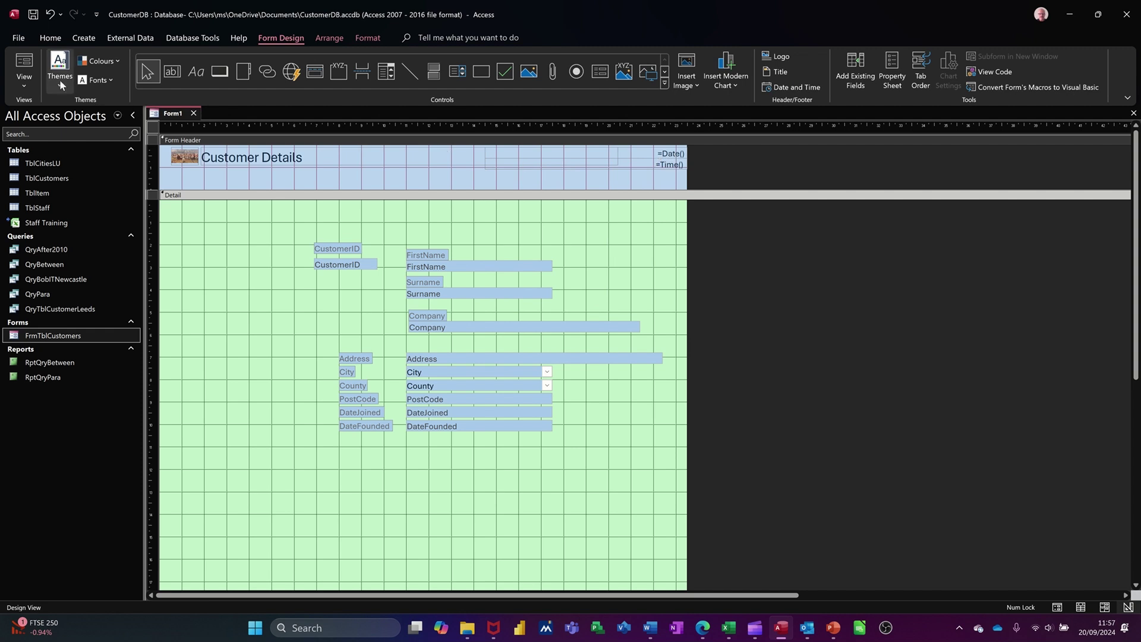
pyautogui.click(21, 61)
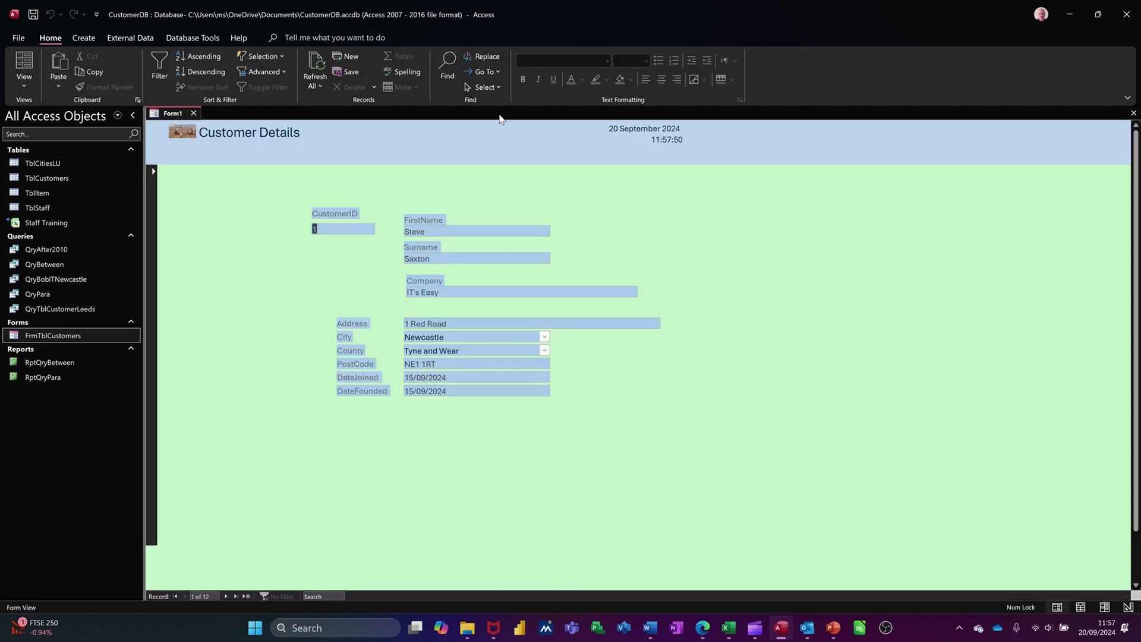
pyautogui.click(25, 86)
pyautogui.click(64, 184)
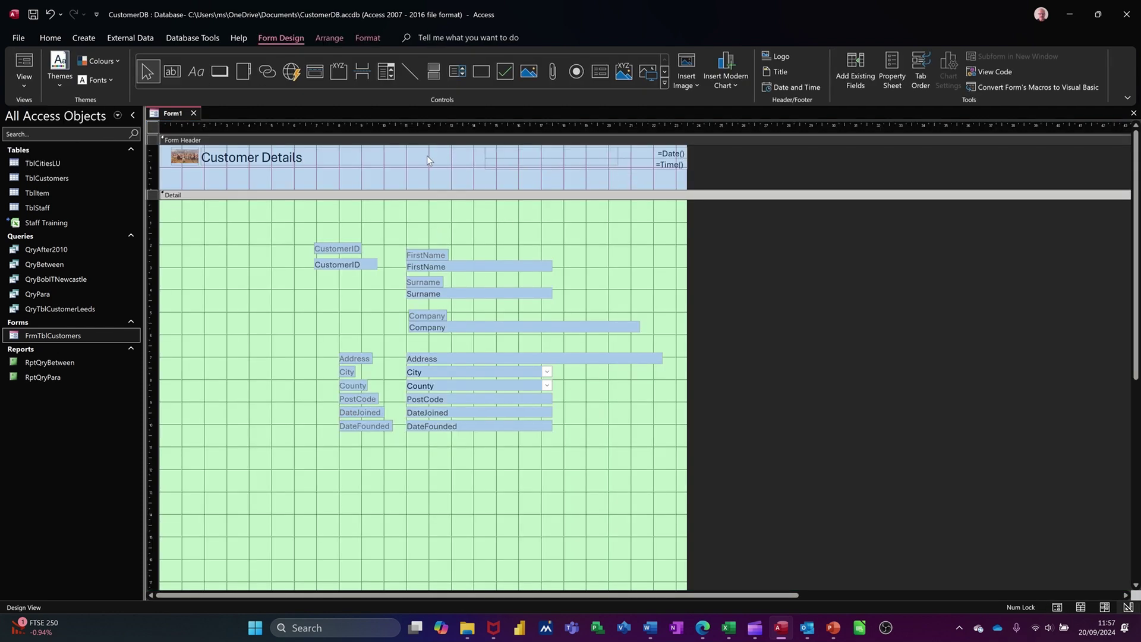
# Step: On Arrange, select the =Date() and =Time() controls, try moving =Time() up, then undo it
pyautogui.click(426, 160)
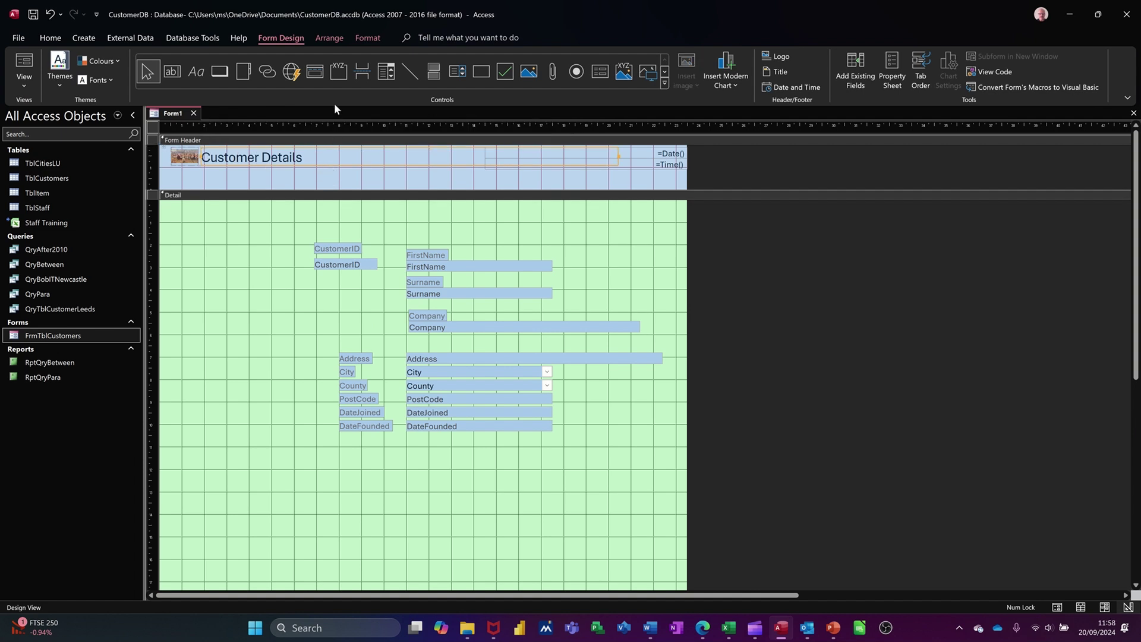
pyautogui.click(329, 39)
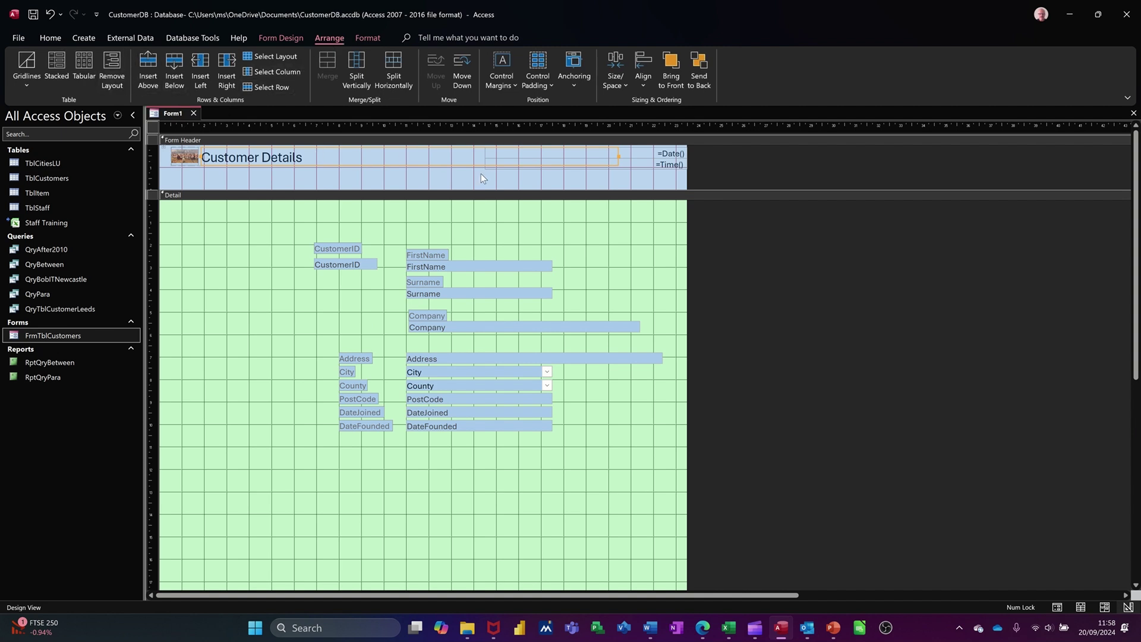
pyautogui.click(647, 160)
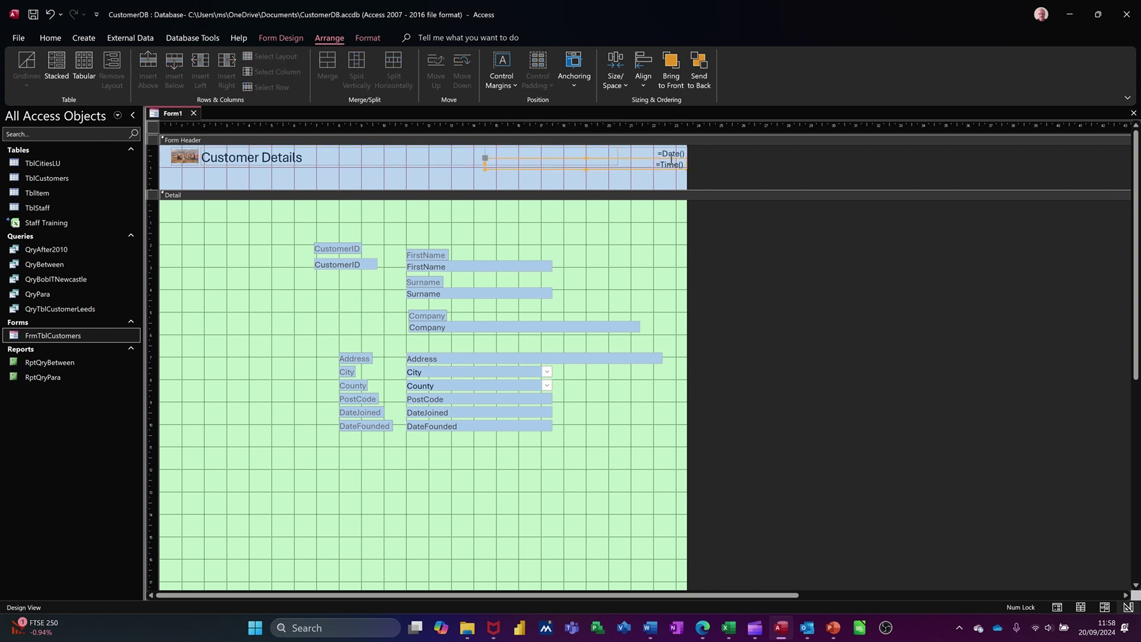
pyautogui.click(673, 156)
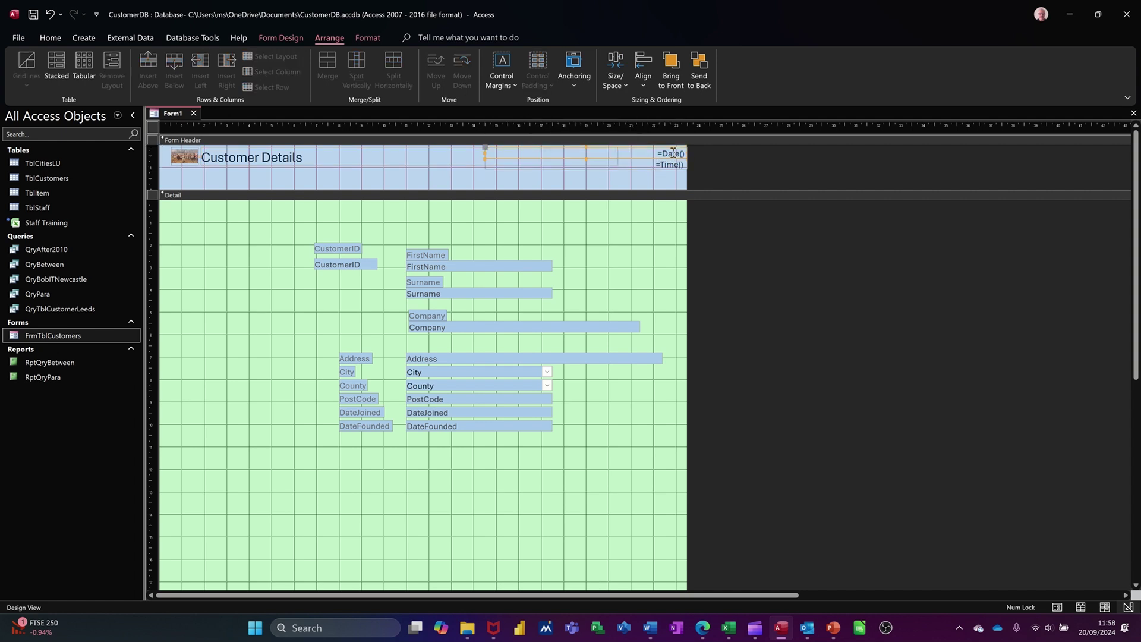
pyautogui.click(619, 163)
pyautogui.moveTo(493, 157); pyautogui.dragTo(495, 146)
pyautogui.hotkey('ctrl', 'z')
pyautogui.click(456, 224)
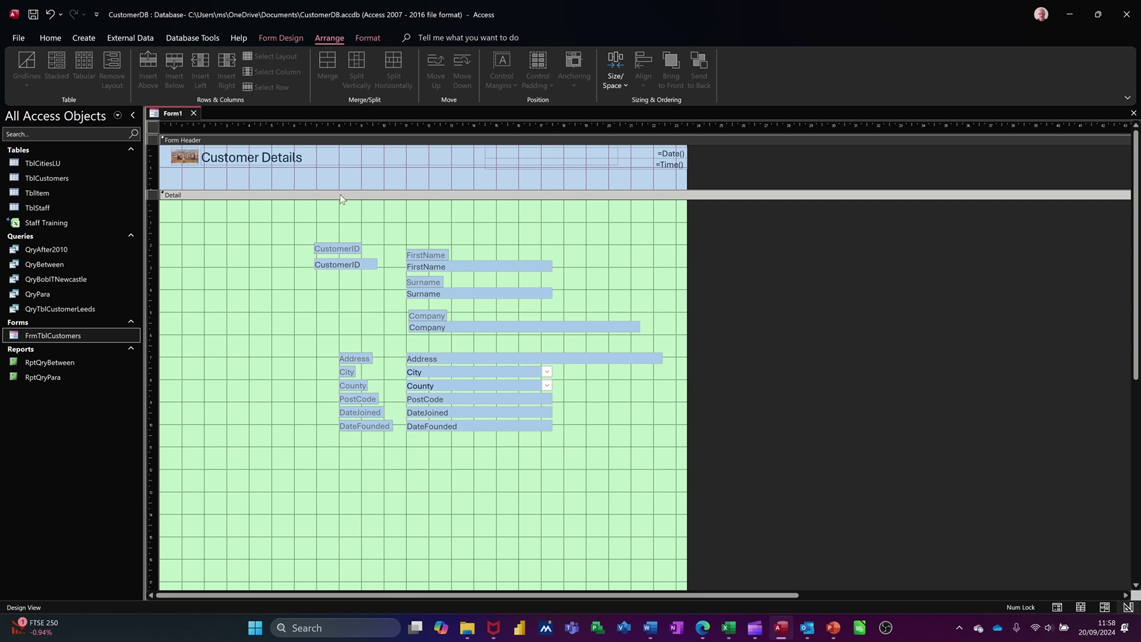
# Step: Close the Form1 design and save it under the name FrmMyDesign
pyautogui.click(194, 113)
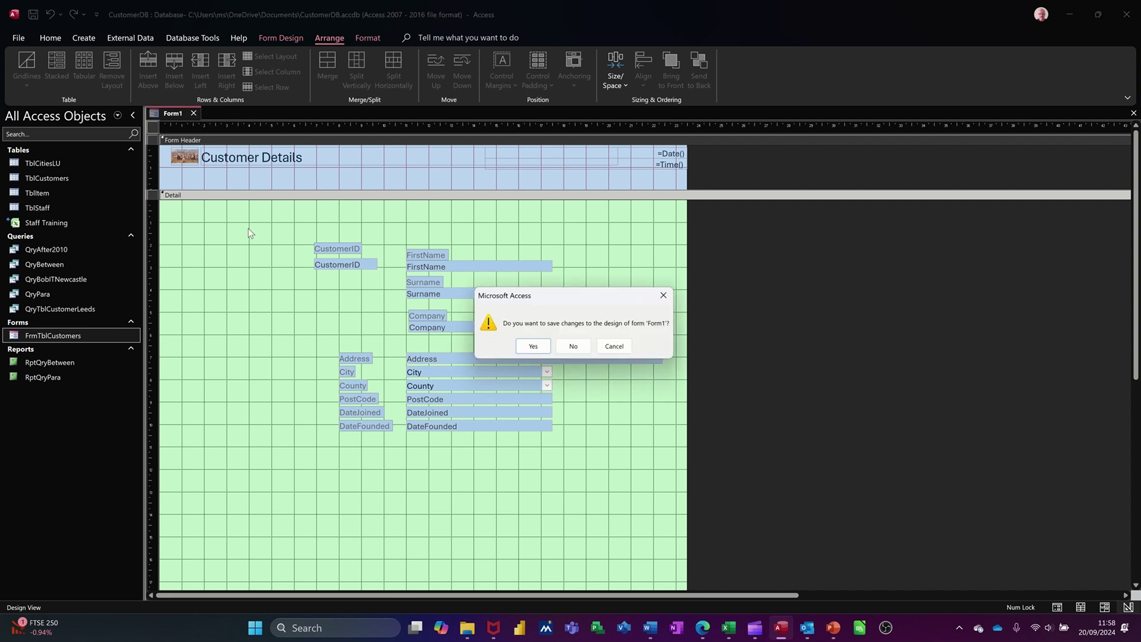
pyautogui.click(532, 347)
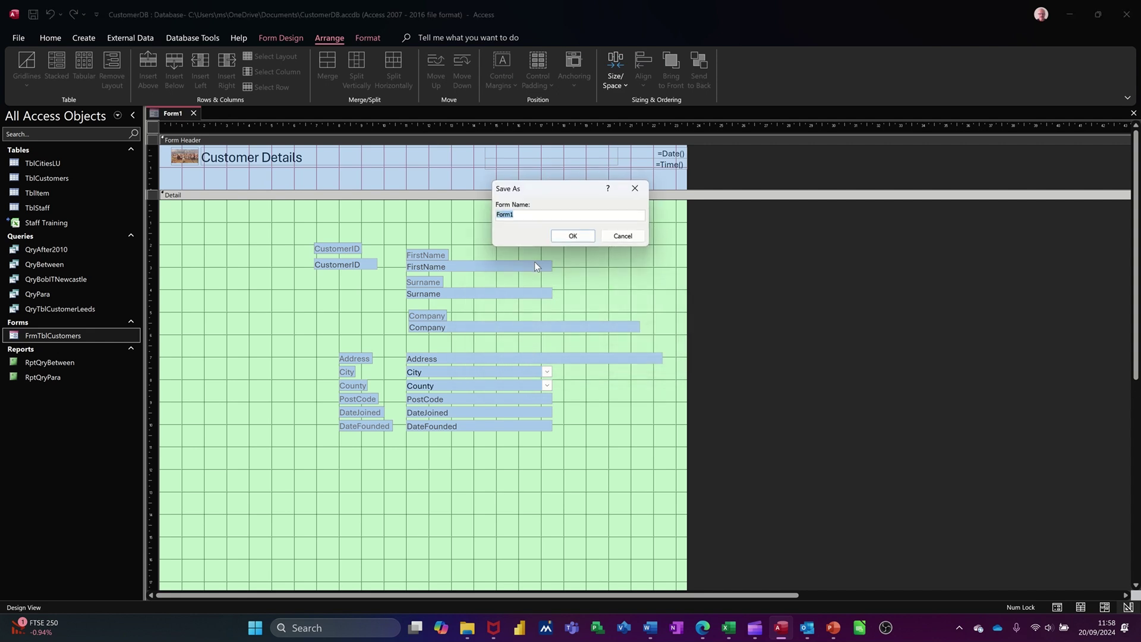
pyautogui.write('FrmMyDesign')
pyautogui.click(562, 237)
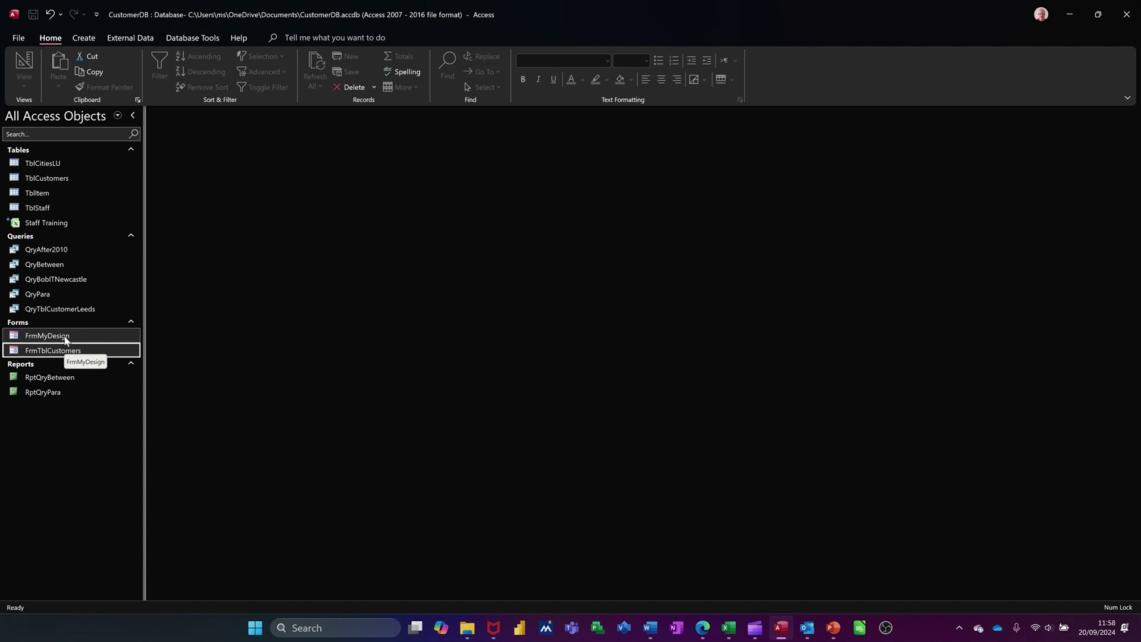
# Step: Open FrmMyDesign, briefly comparing it with the FrmTblCustomers form and TblCustomers table
pyautogui.doubleClick(66, 337)
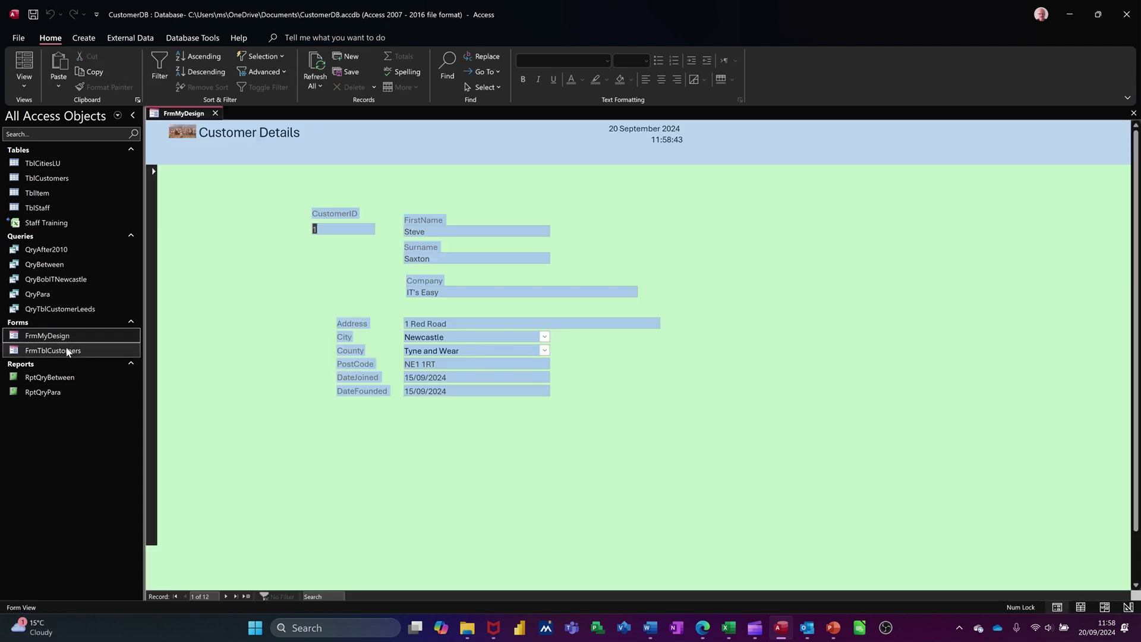
pyautogui.doubleClick(66, 352)
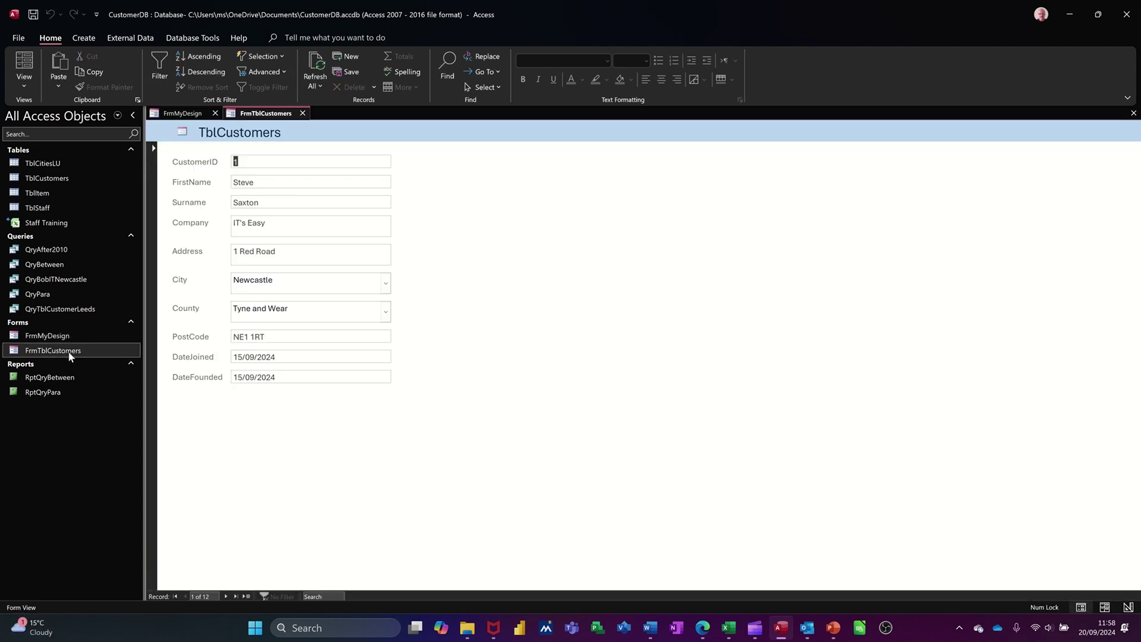
pyautogui.click(303, 113)
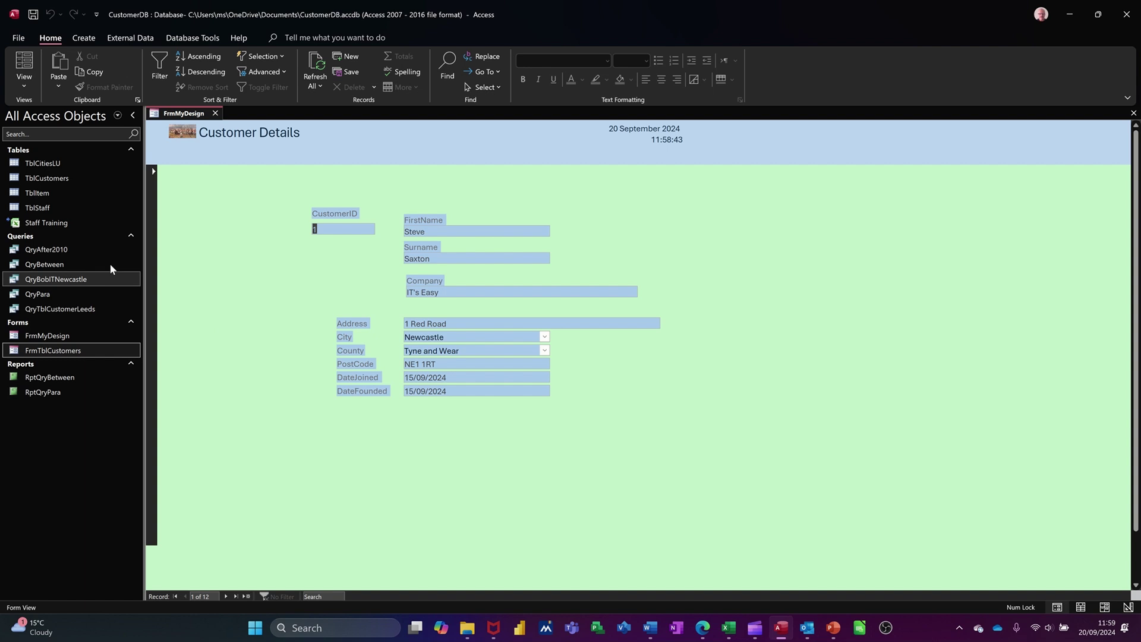
pyautogui.doubleClick(72, 178)
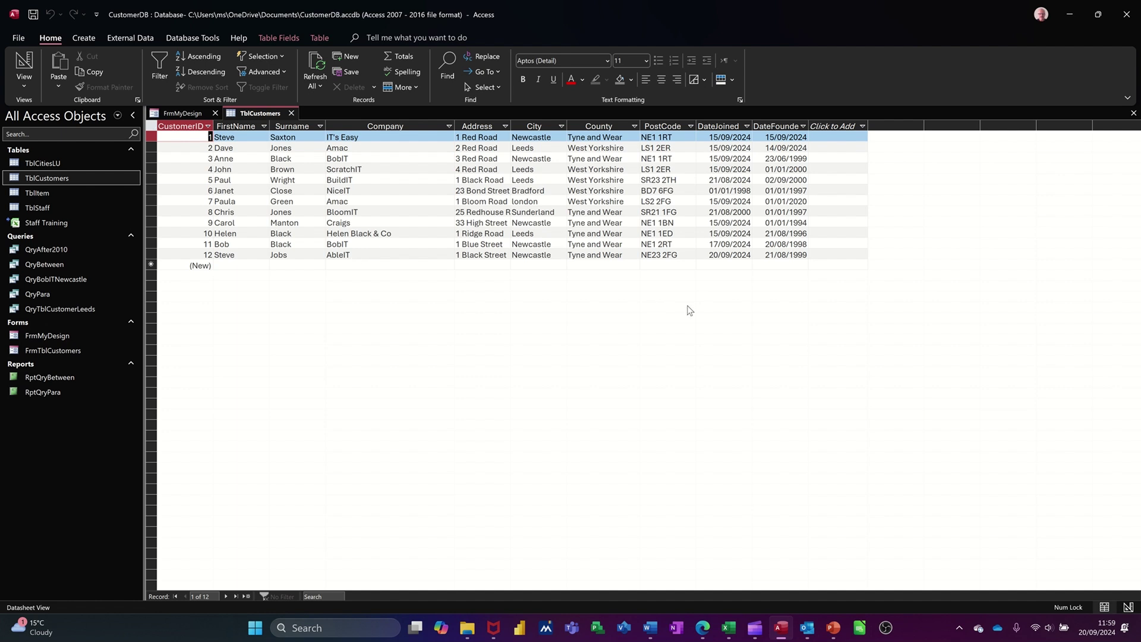
pyautogui.click(291, 113)
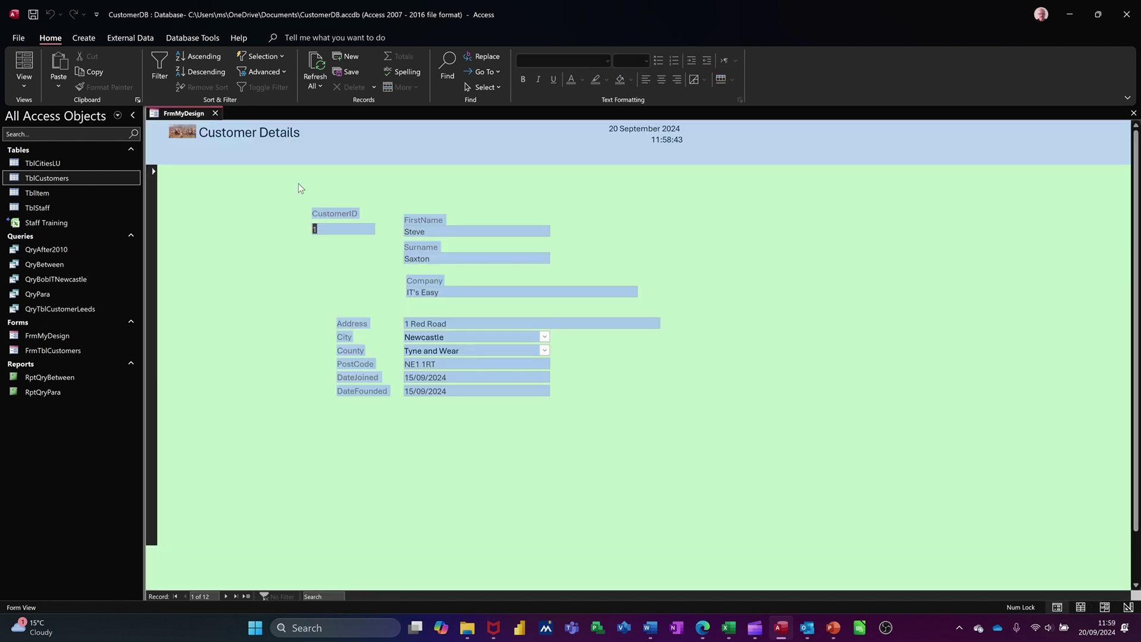